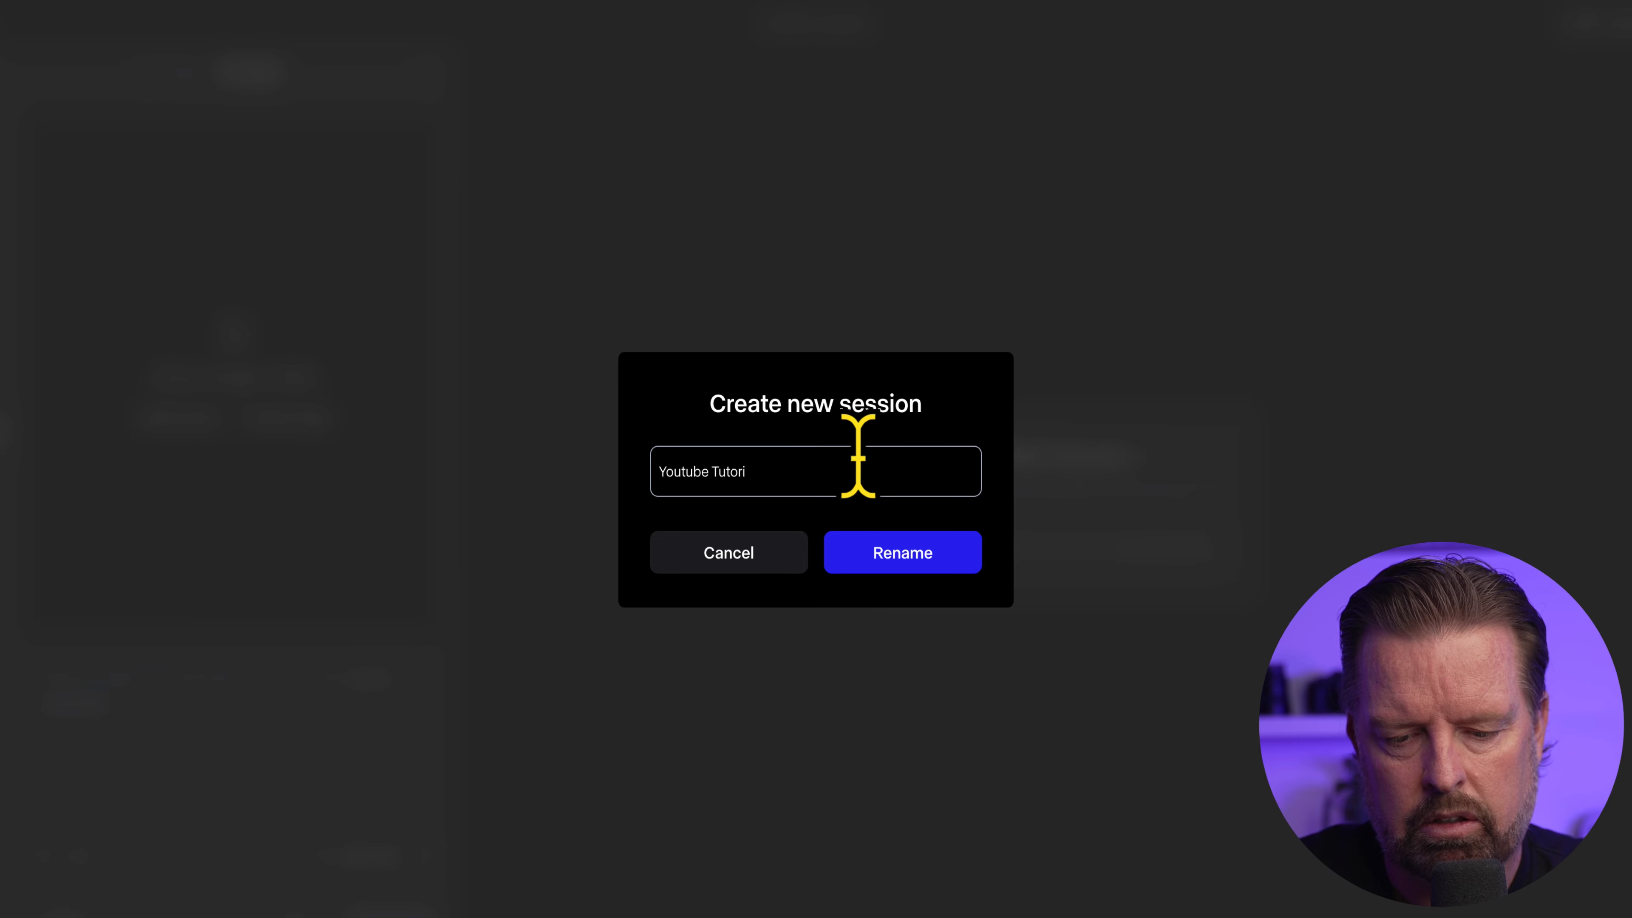
Create a new session named Youtube Tutorial and open the Act-One video tool
click(921, 550)
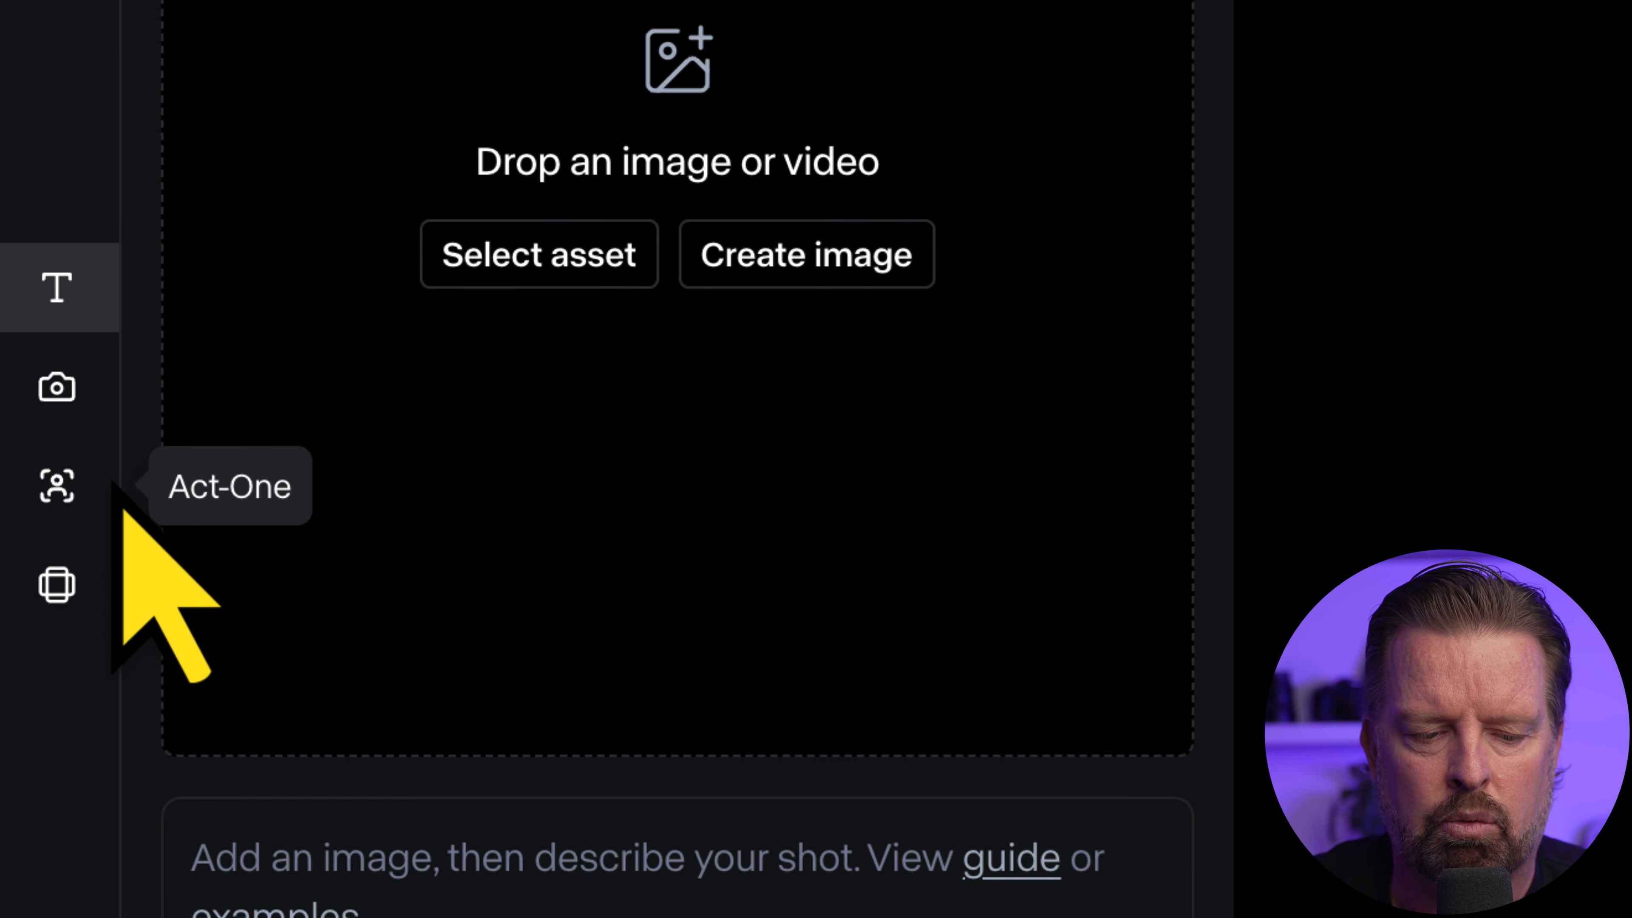
click(70, 489)
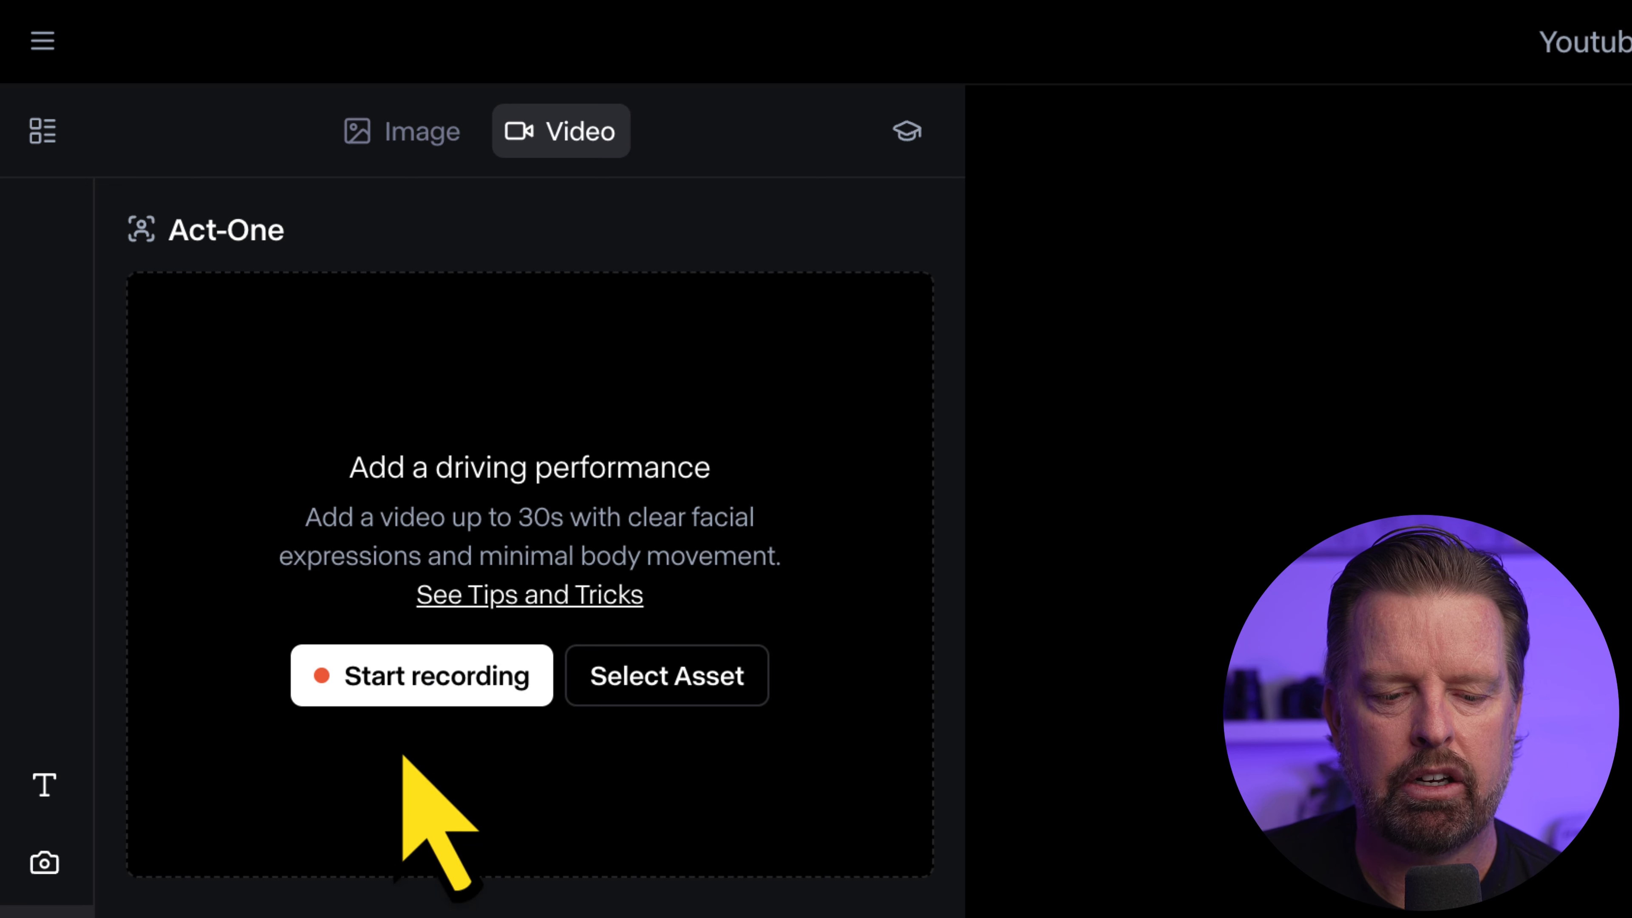
click(410, 687)
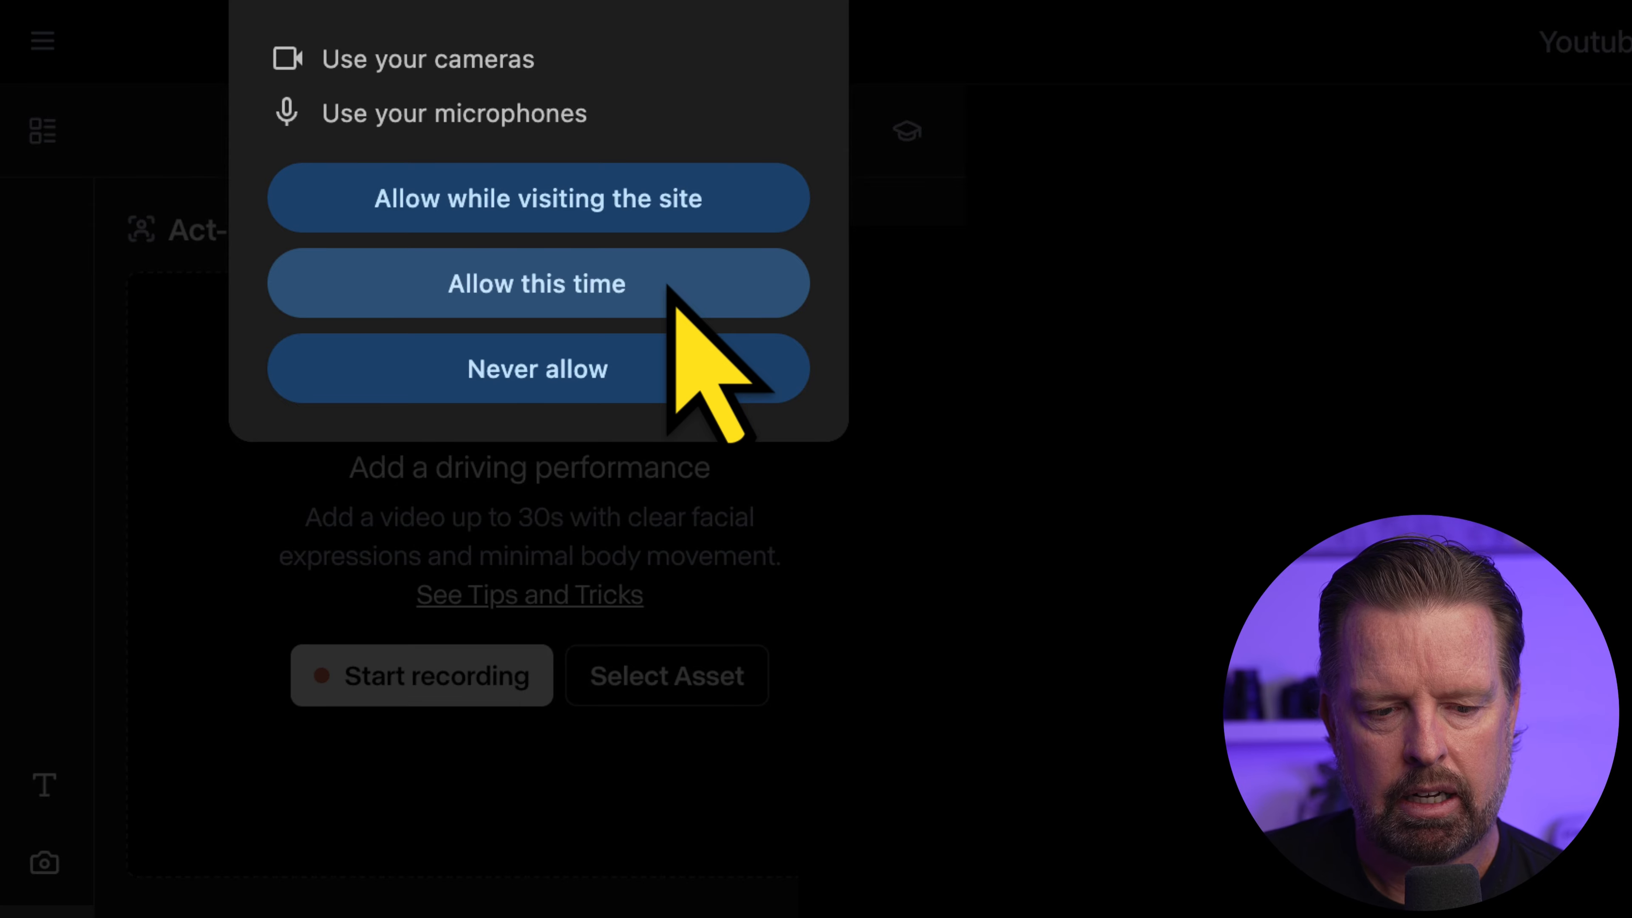
click(674, 303)
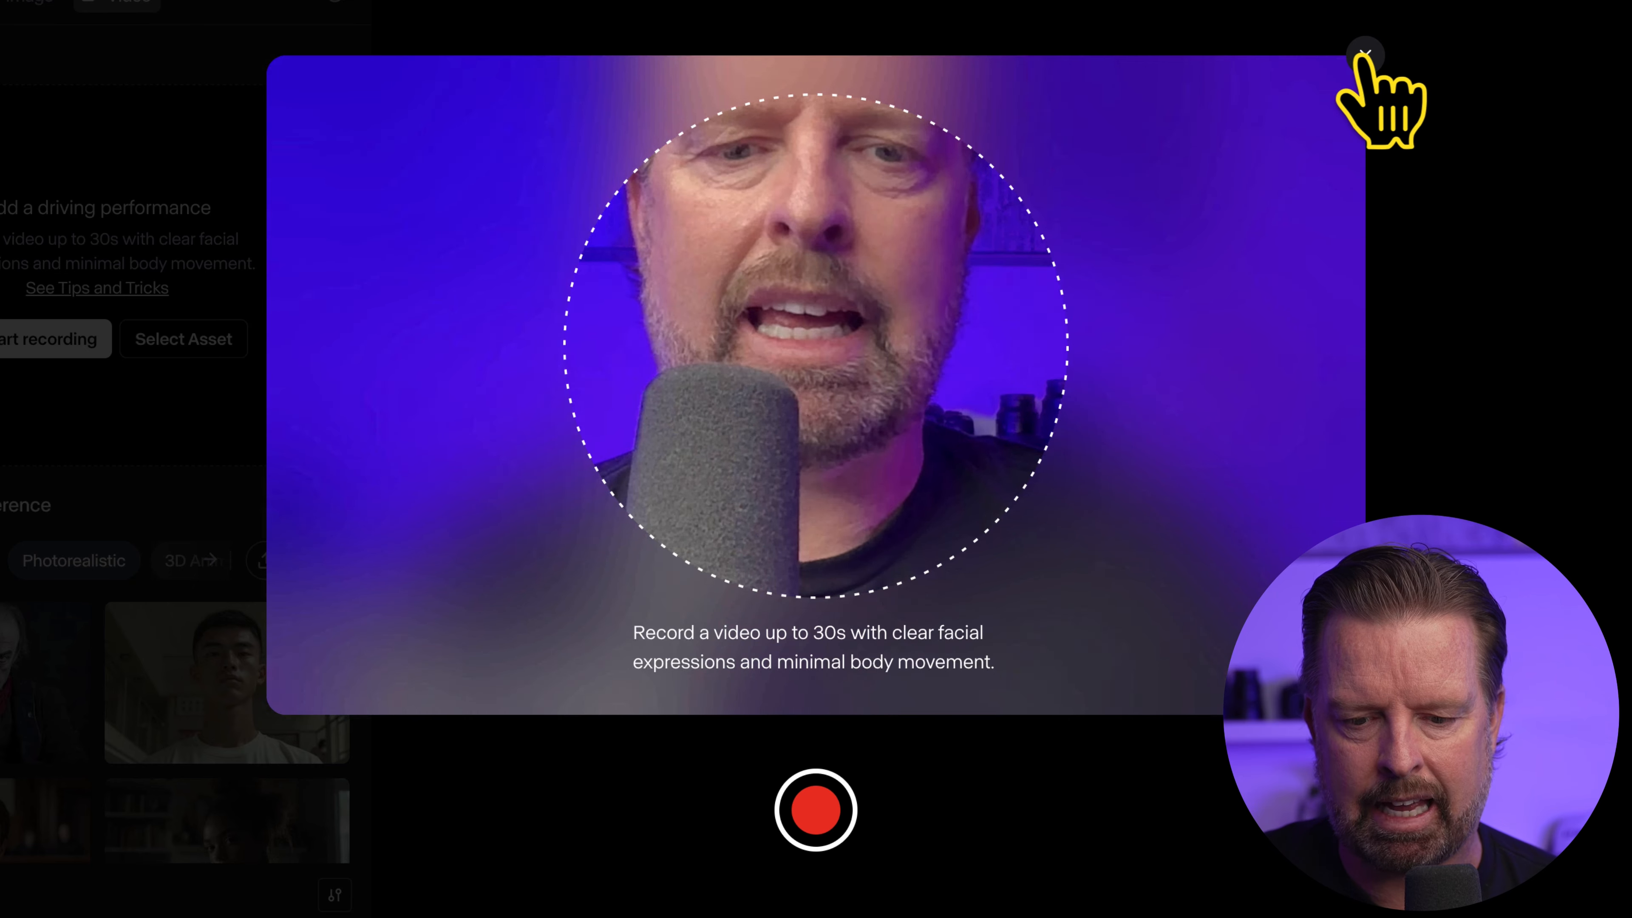
click(1363, 55)
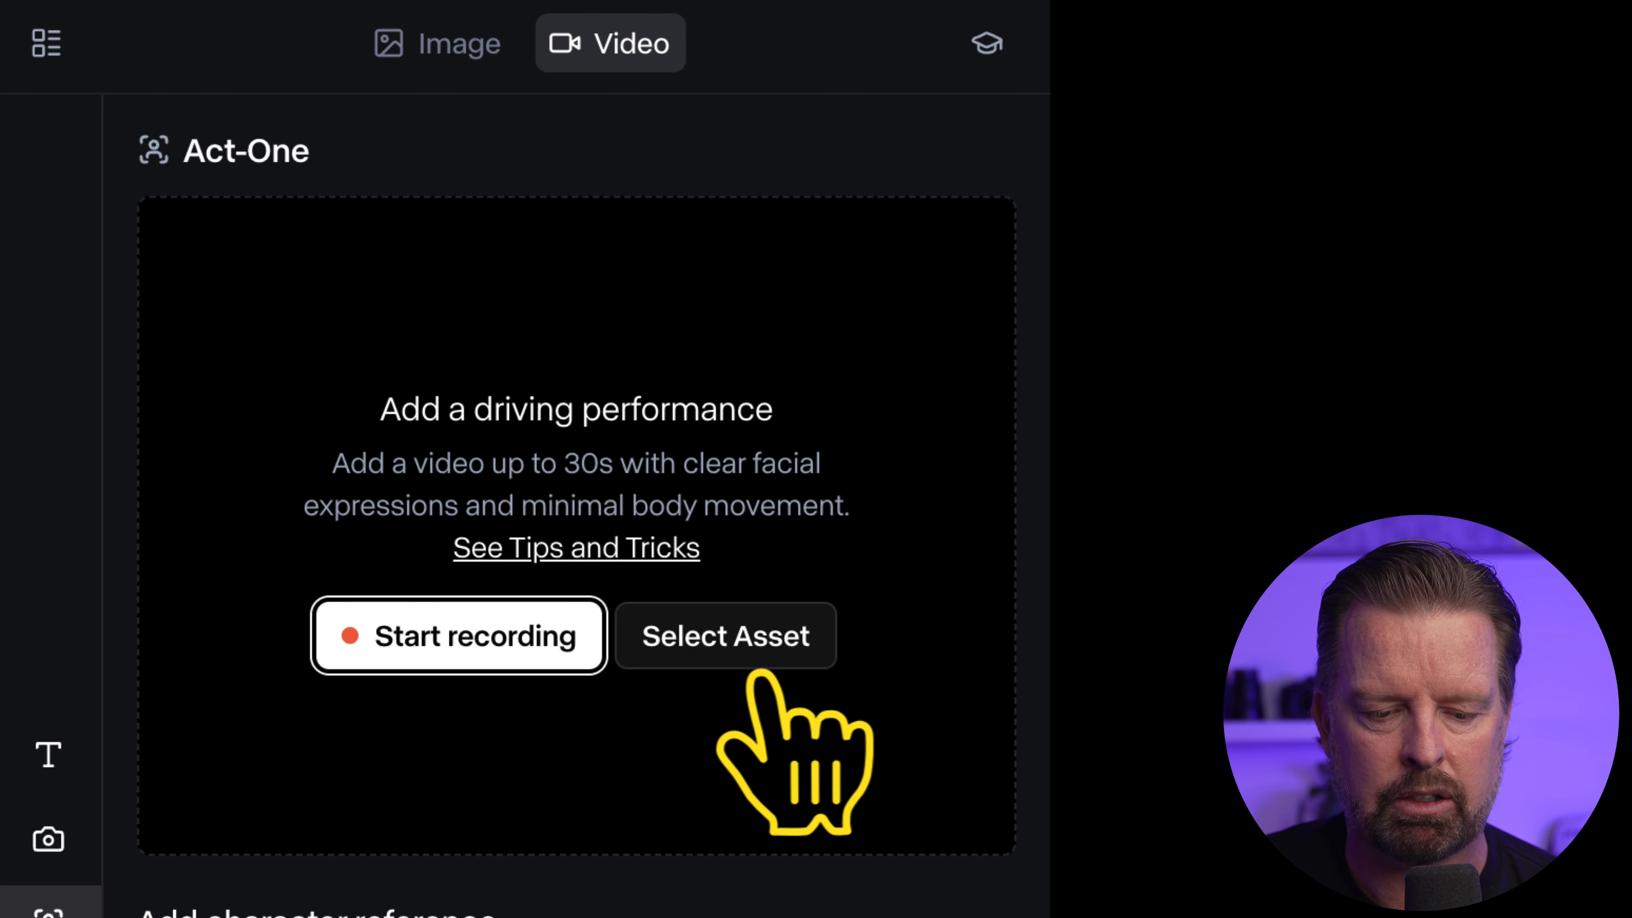
Upload Joe-Greenscreen.mp4 from the RunwayML folder as the Act-One driving performance
click(746, 637)
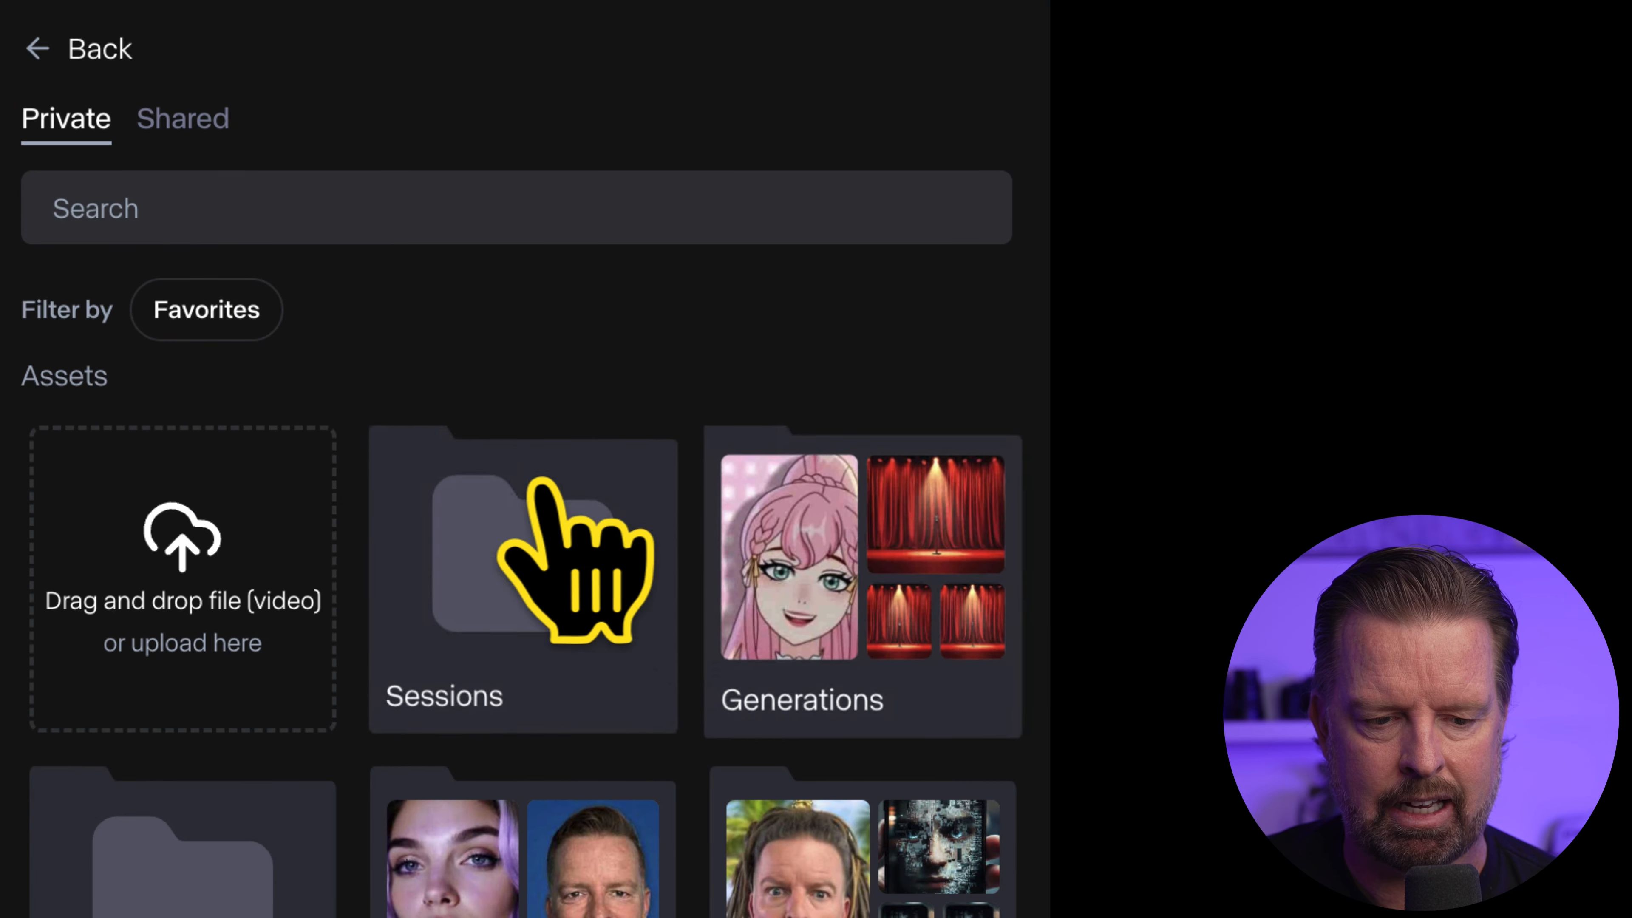
click(204, 605)
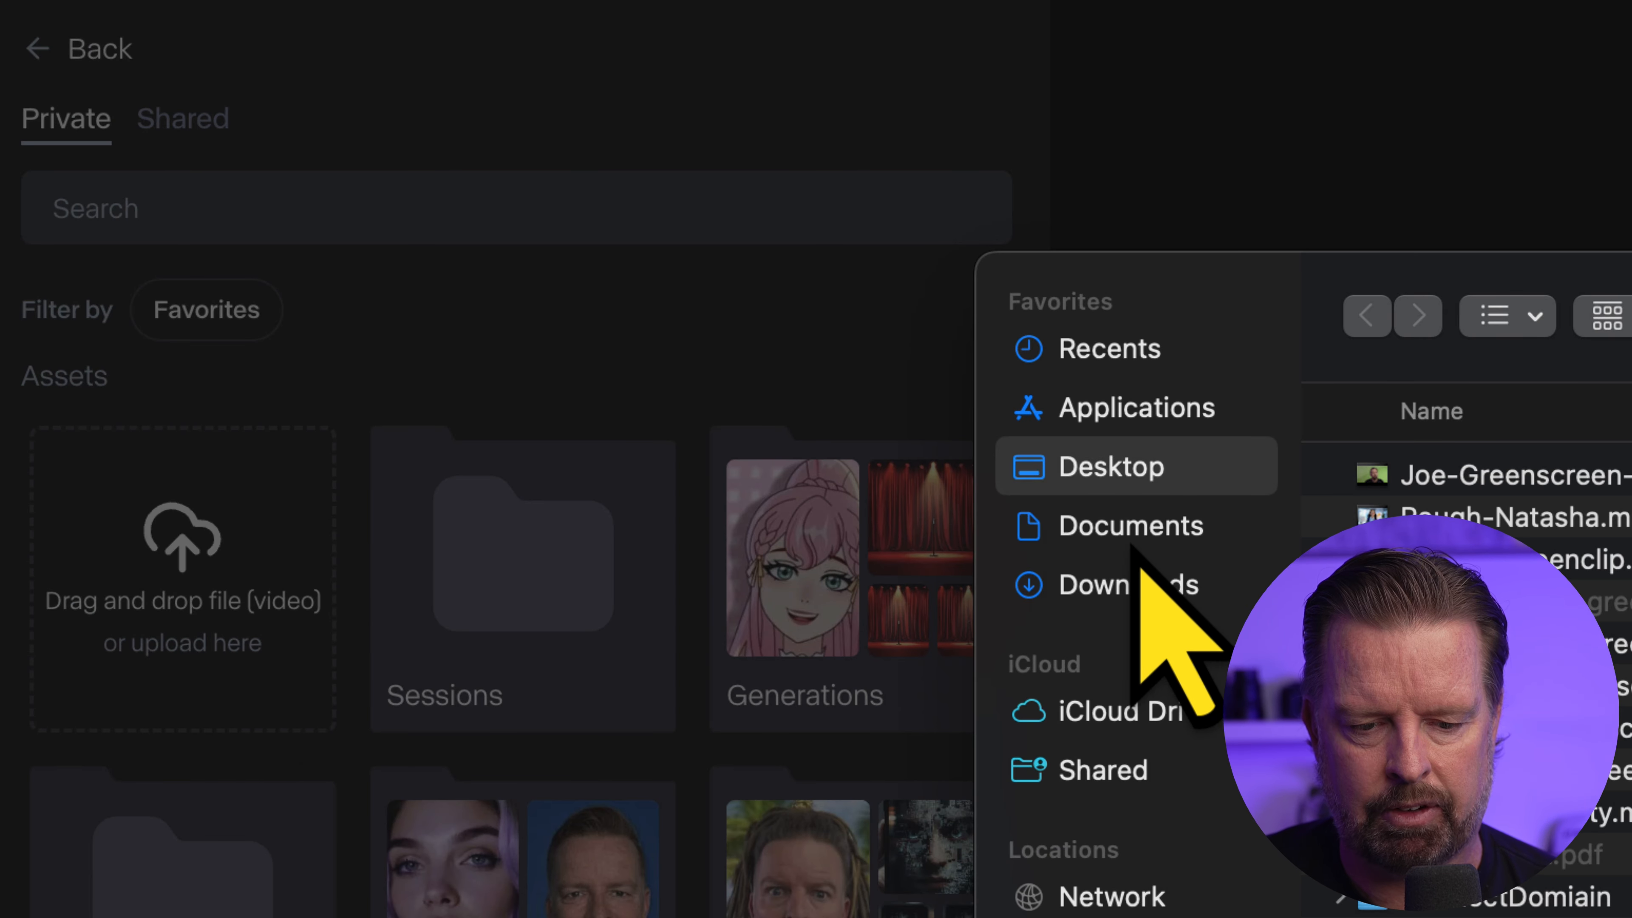
scroll(1471, 617, down, 2)
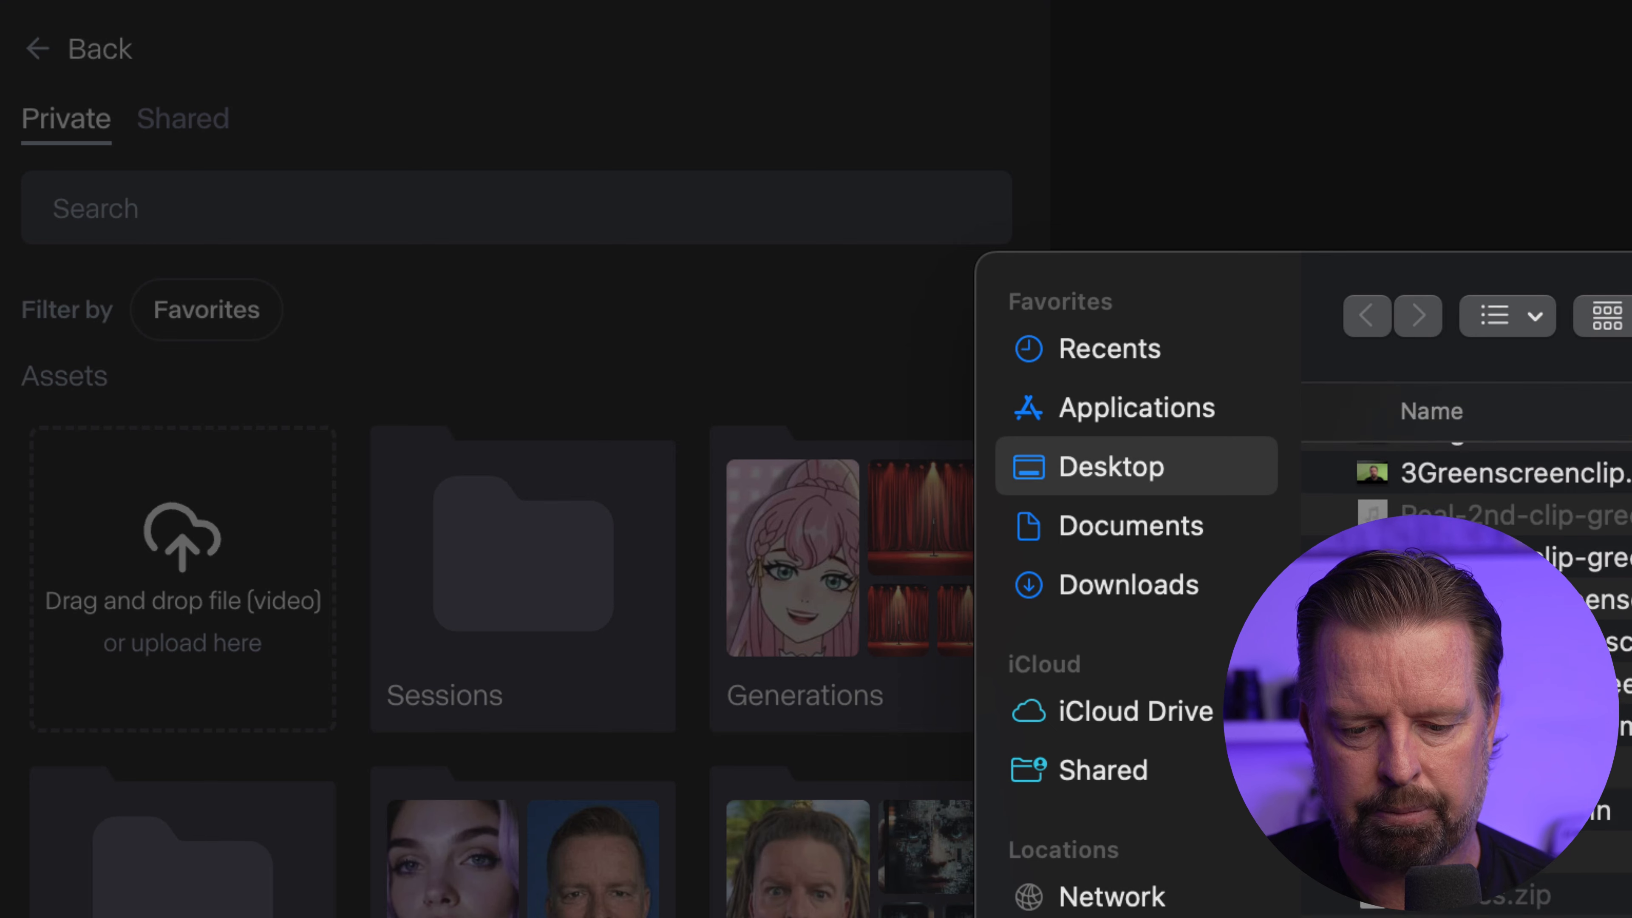
double_click(1472, 617)
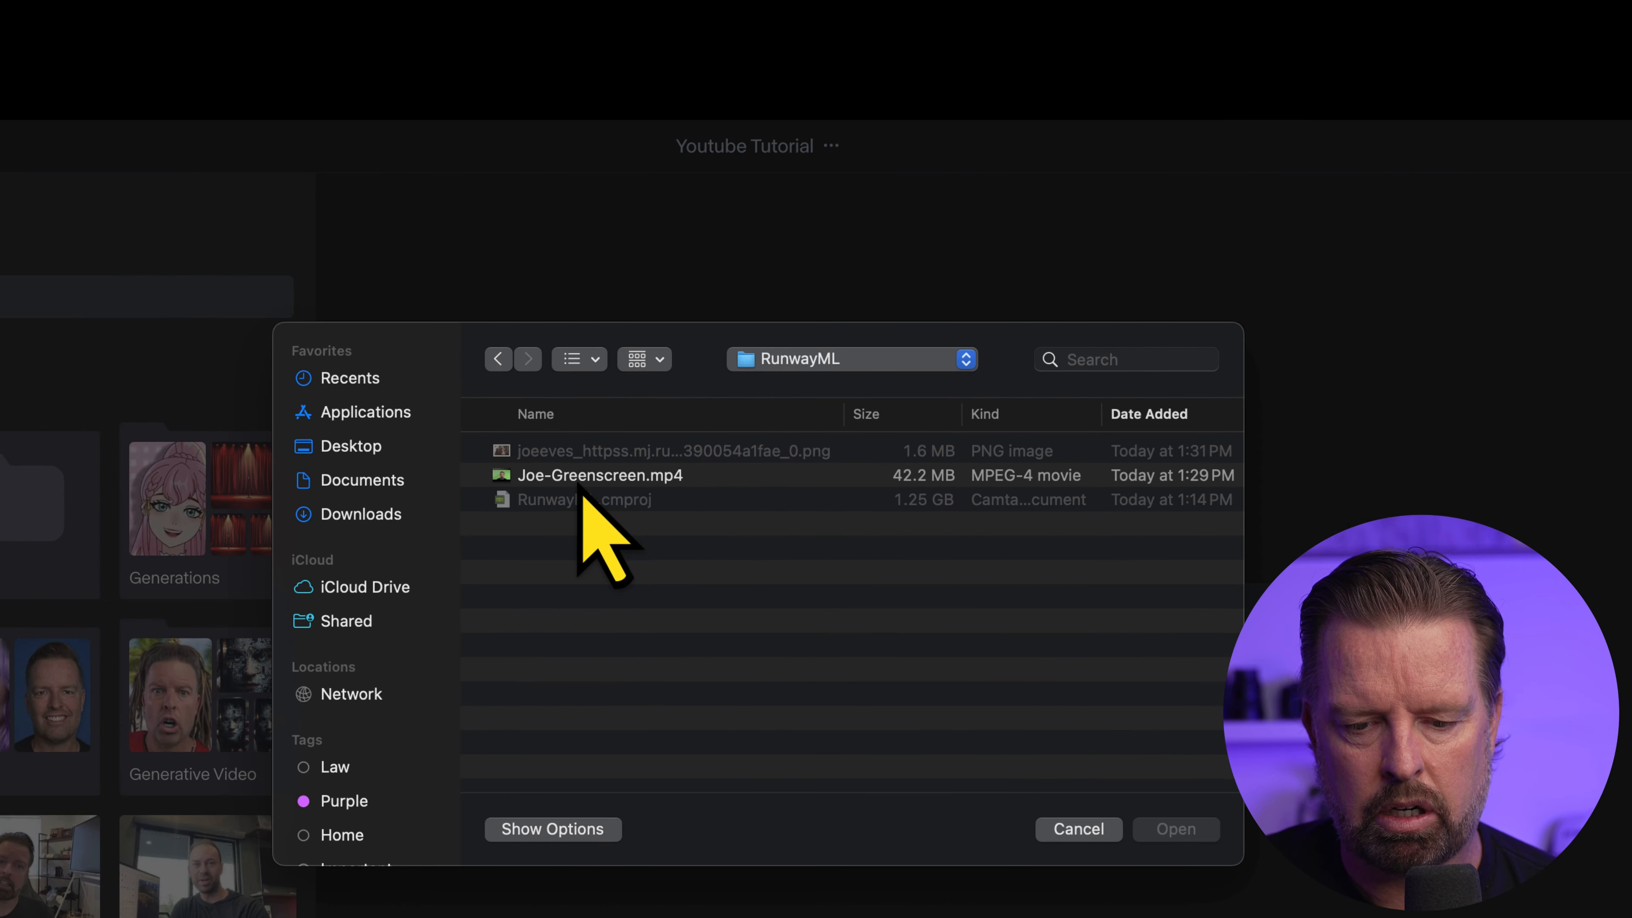
click(616, 480)
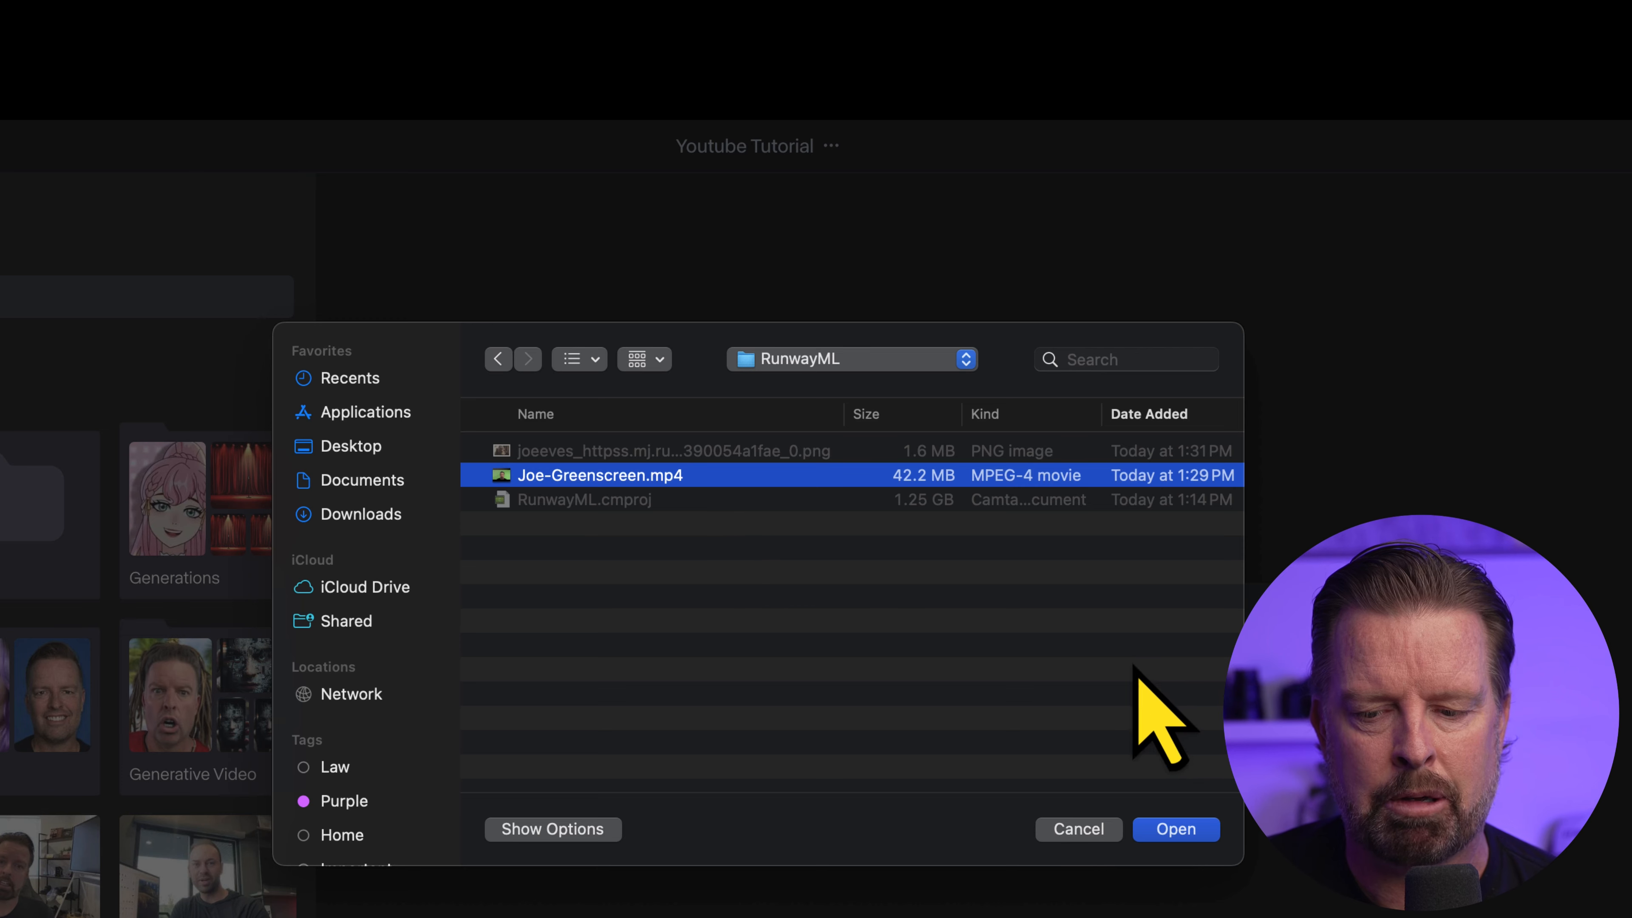
click(1179, 831)
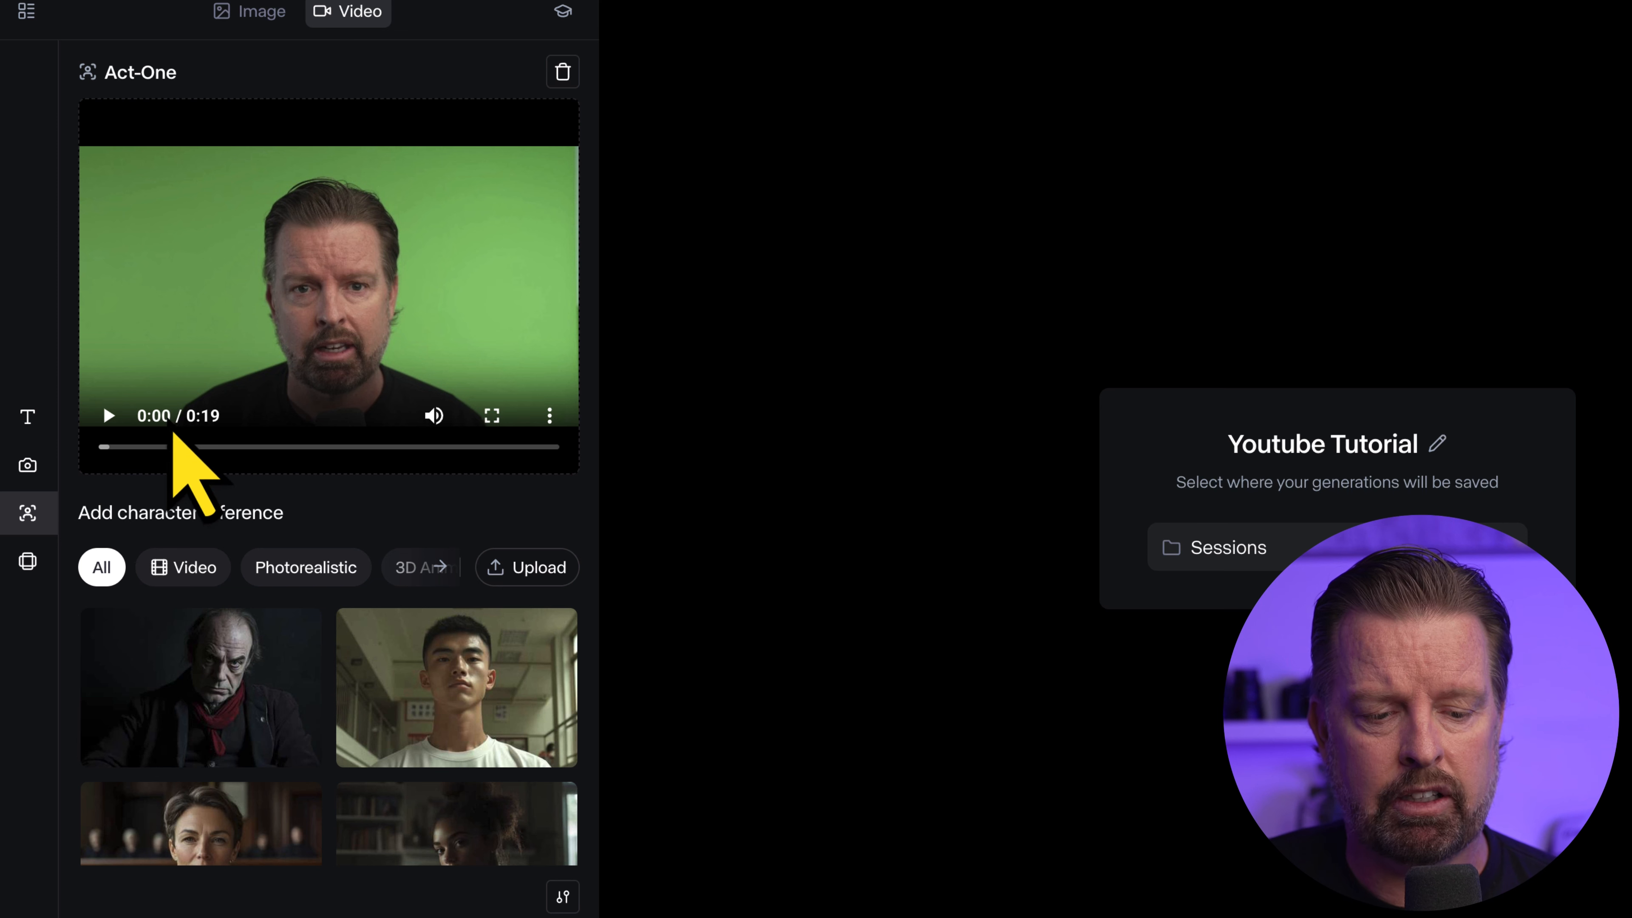
Play part of the uploaded driving performance to preview it, pausing before the end
click(108, 415)
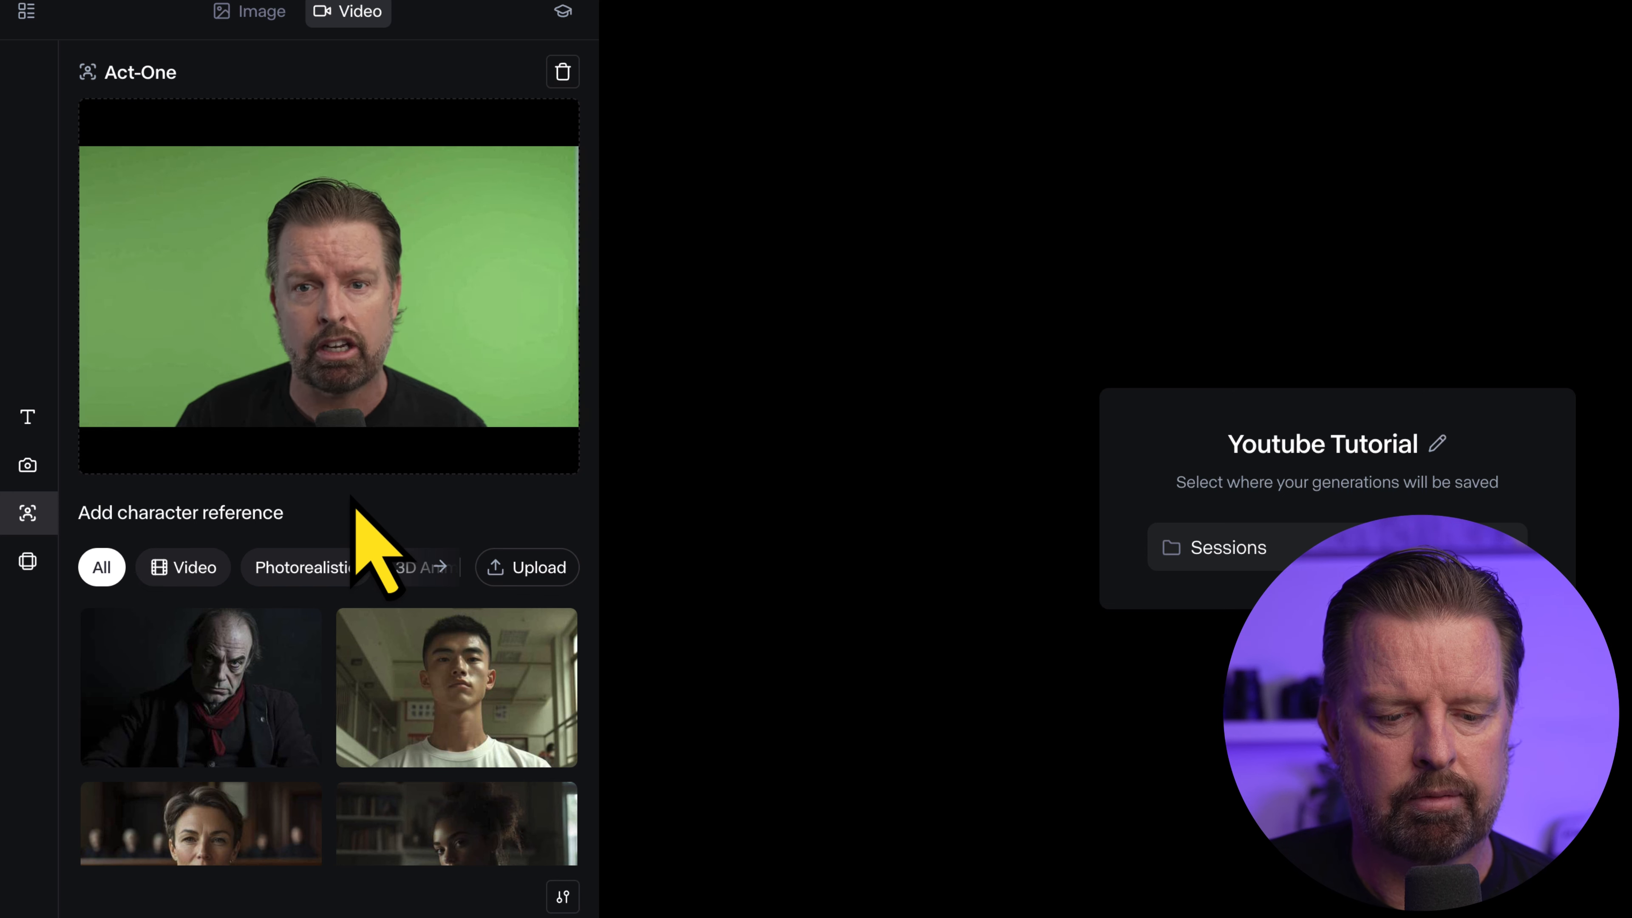
click(453, 357)
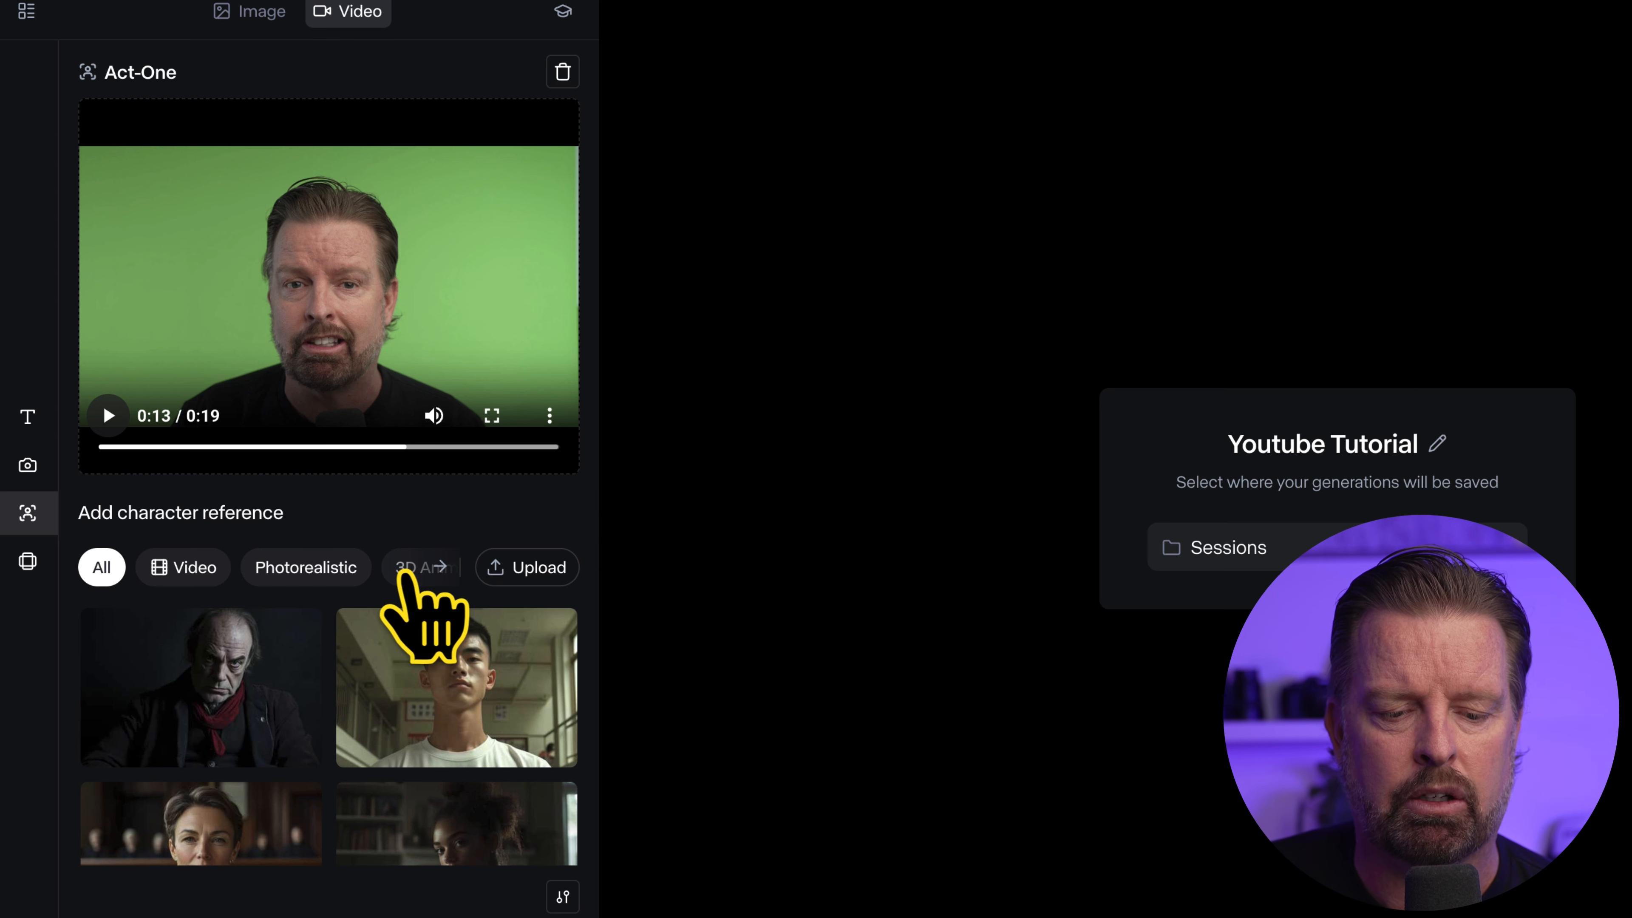
Filter the character references to videos and select the man in the blue hooded outfit in the grocery store
scroll(406, 570, right, 4)
scroll(406, 571, left, 4)
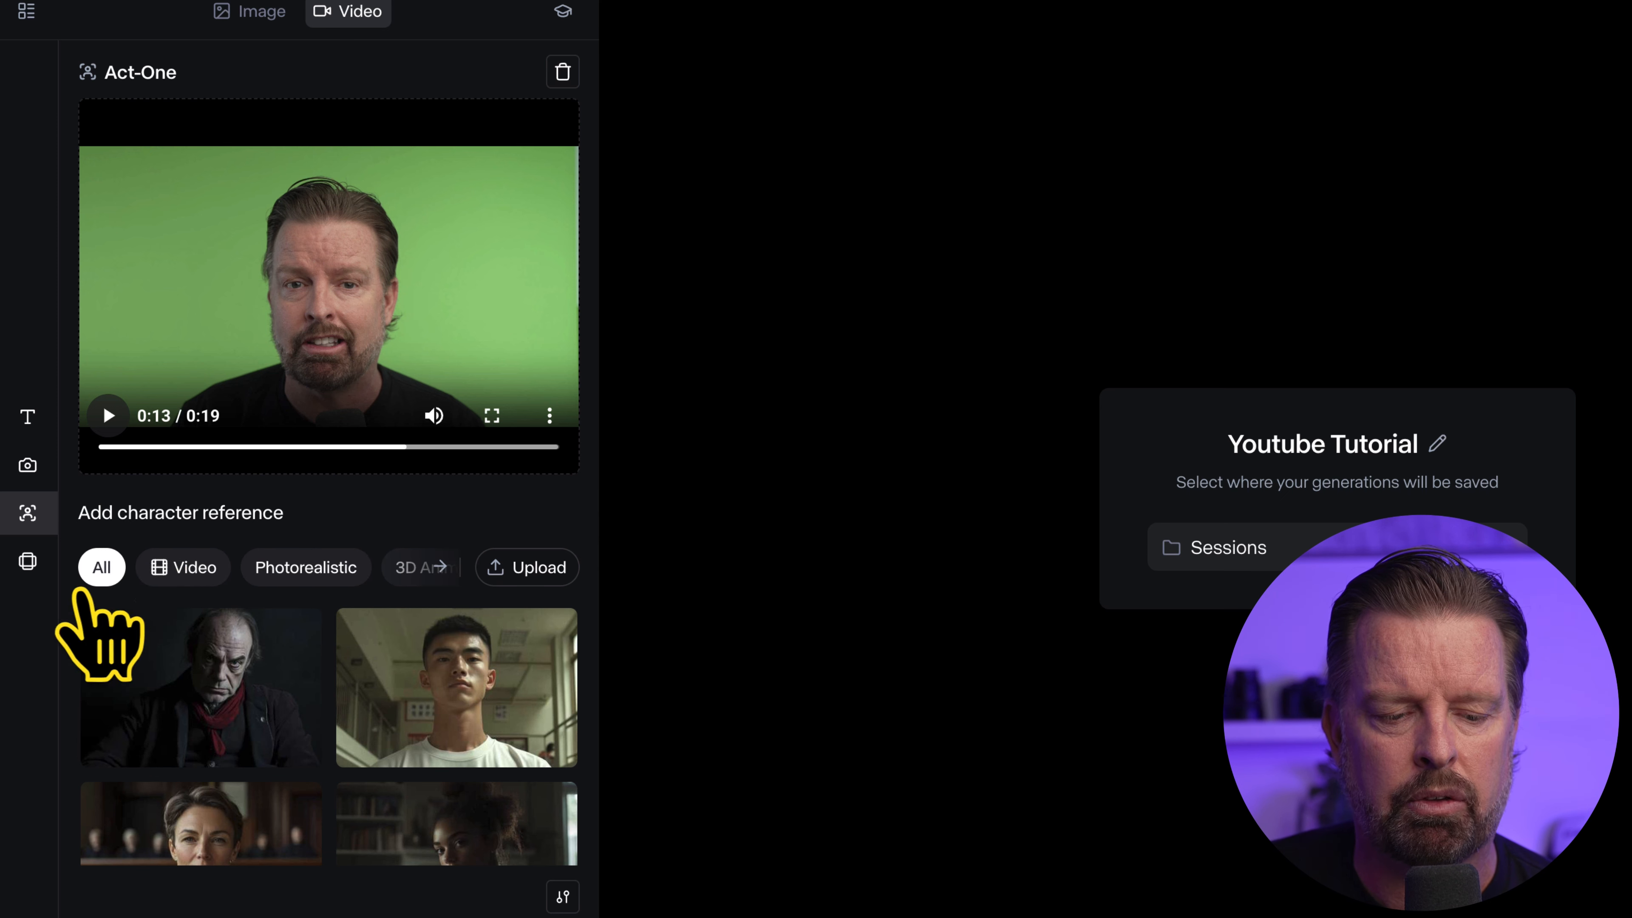
click(186, 568)
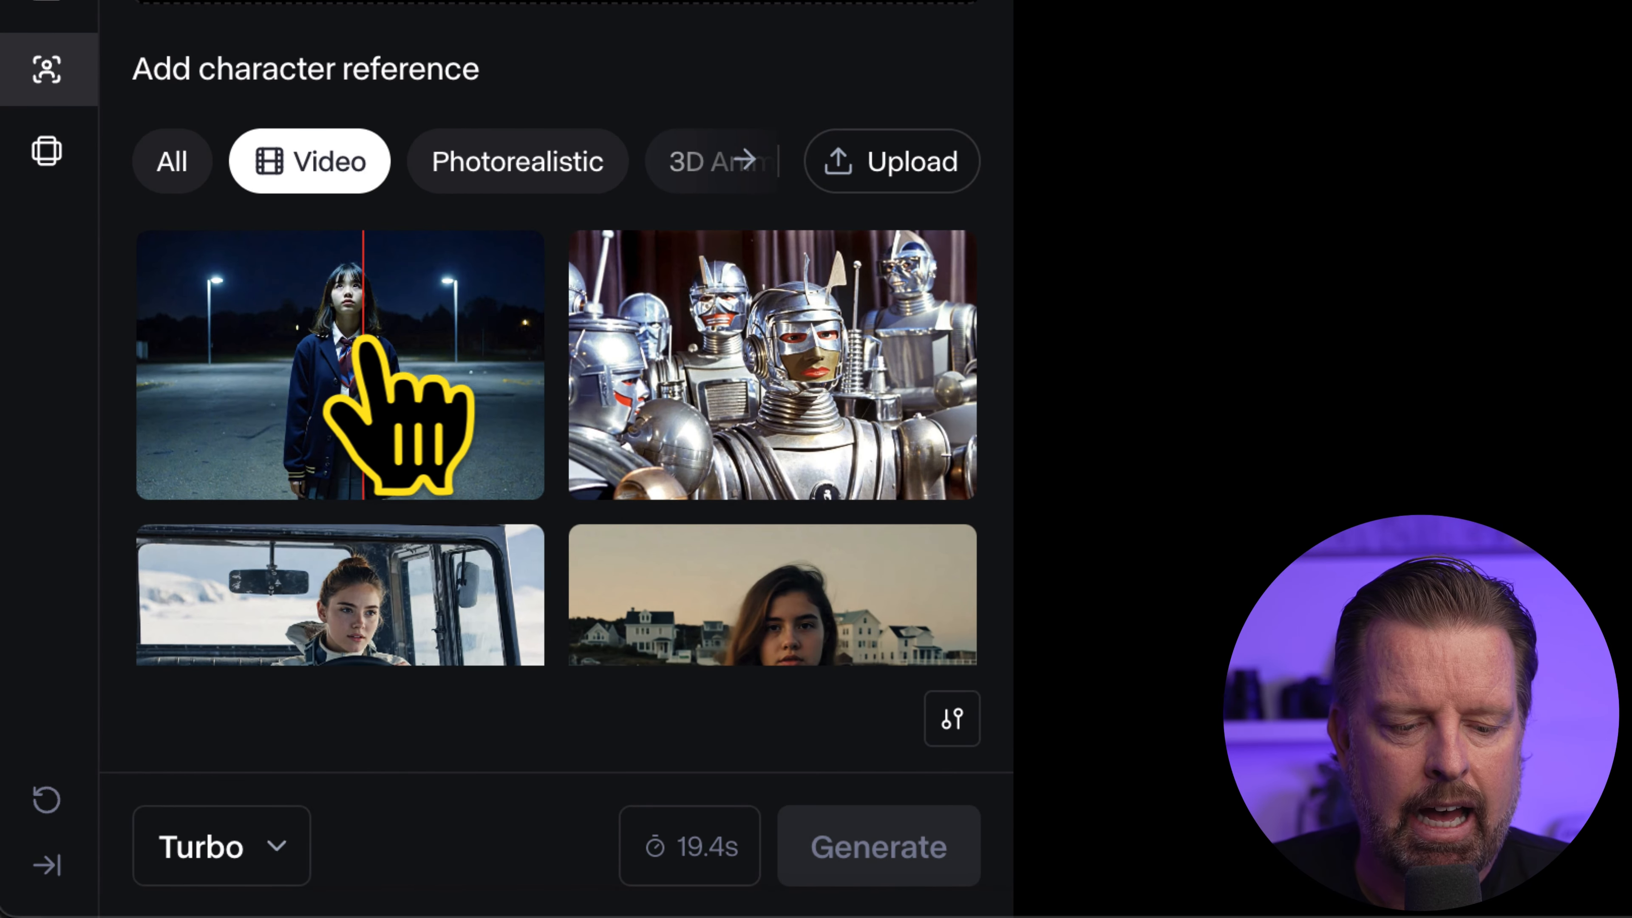
click(315, 341)
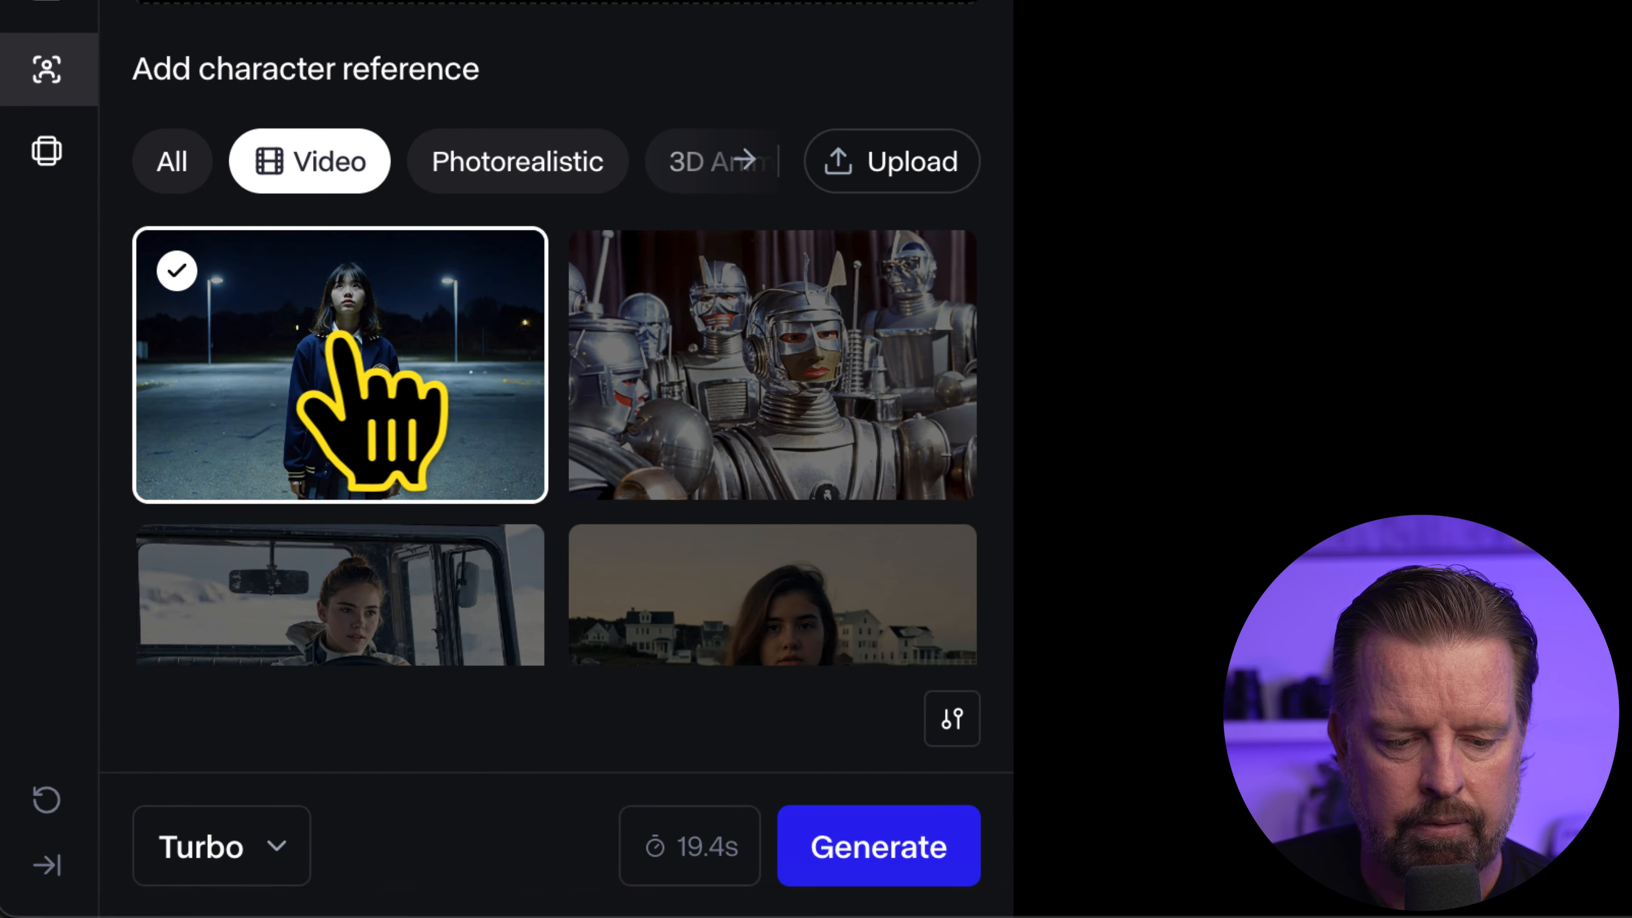
click(400, 338)
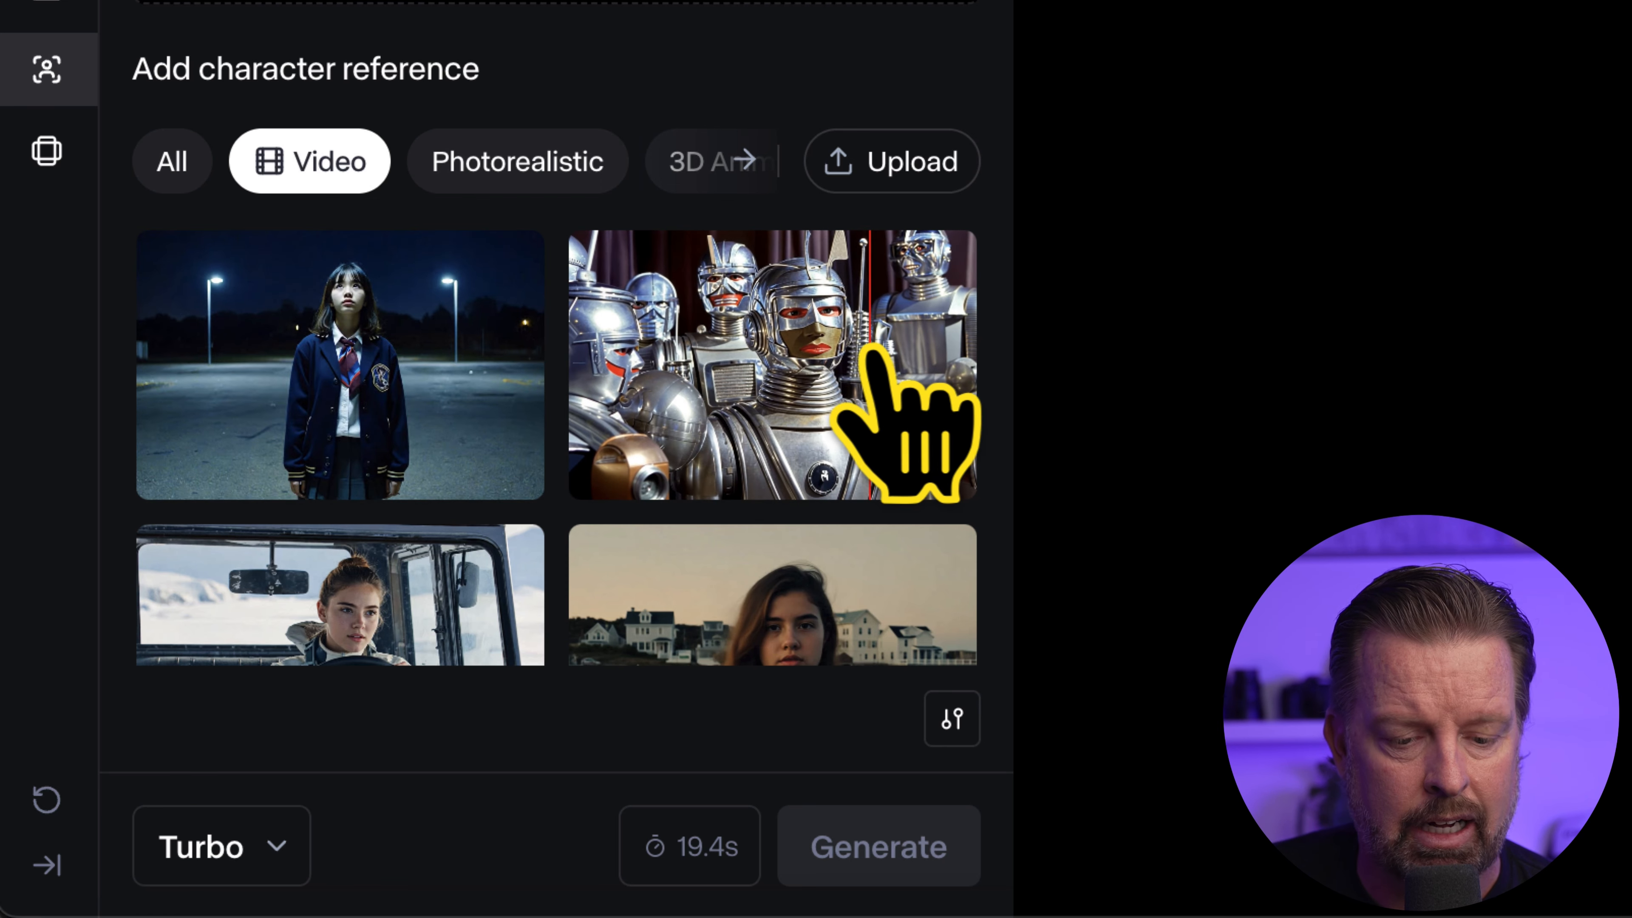
scroll(384, 429, down, 4)
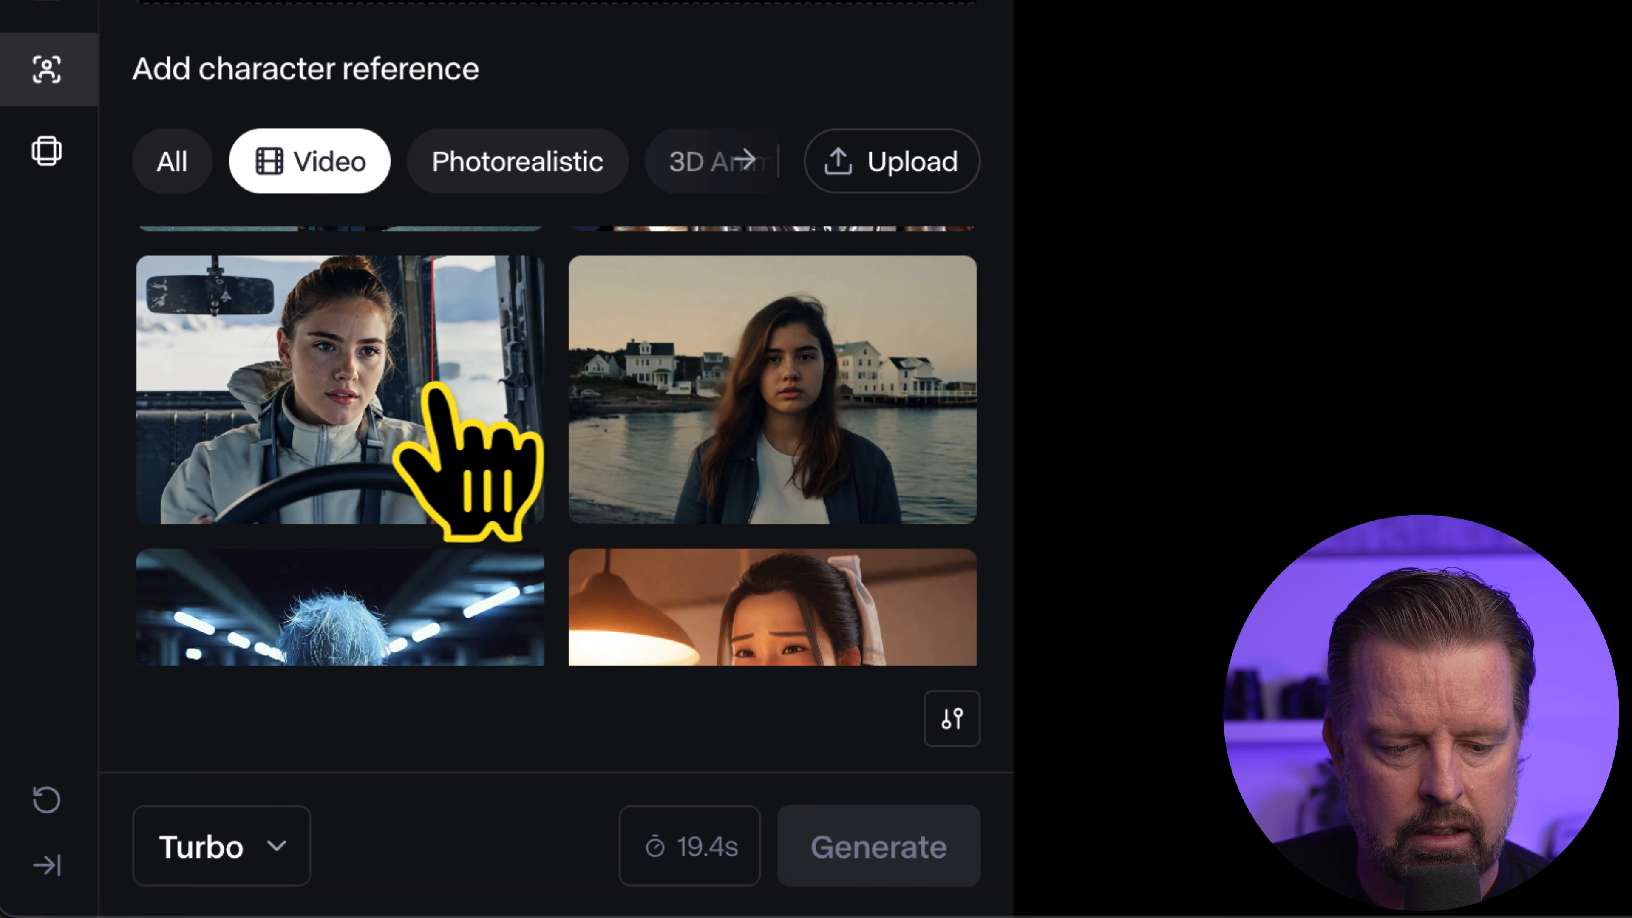
scroll(261, 366, down, 3)
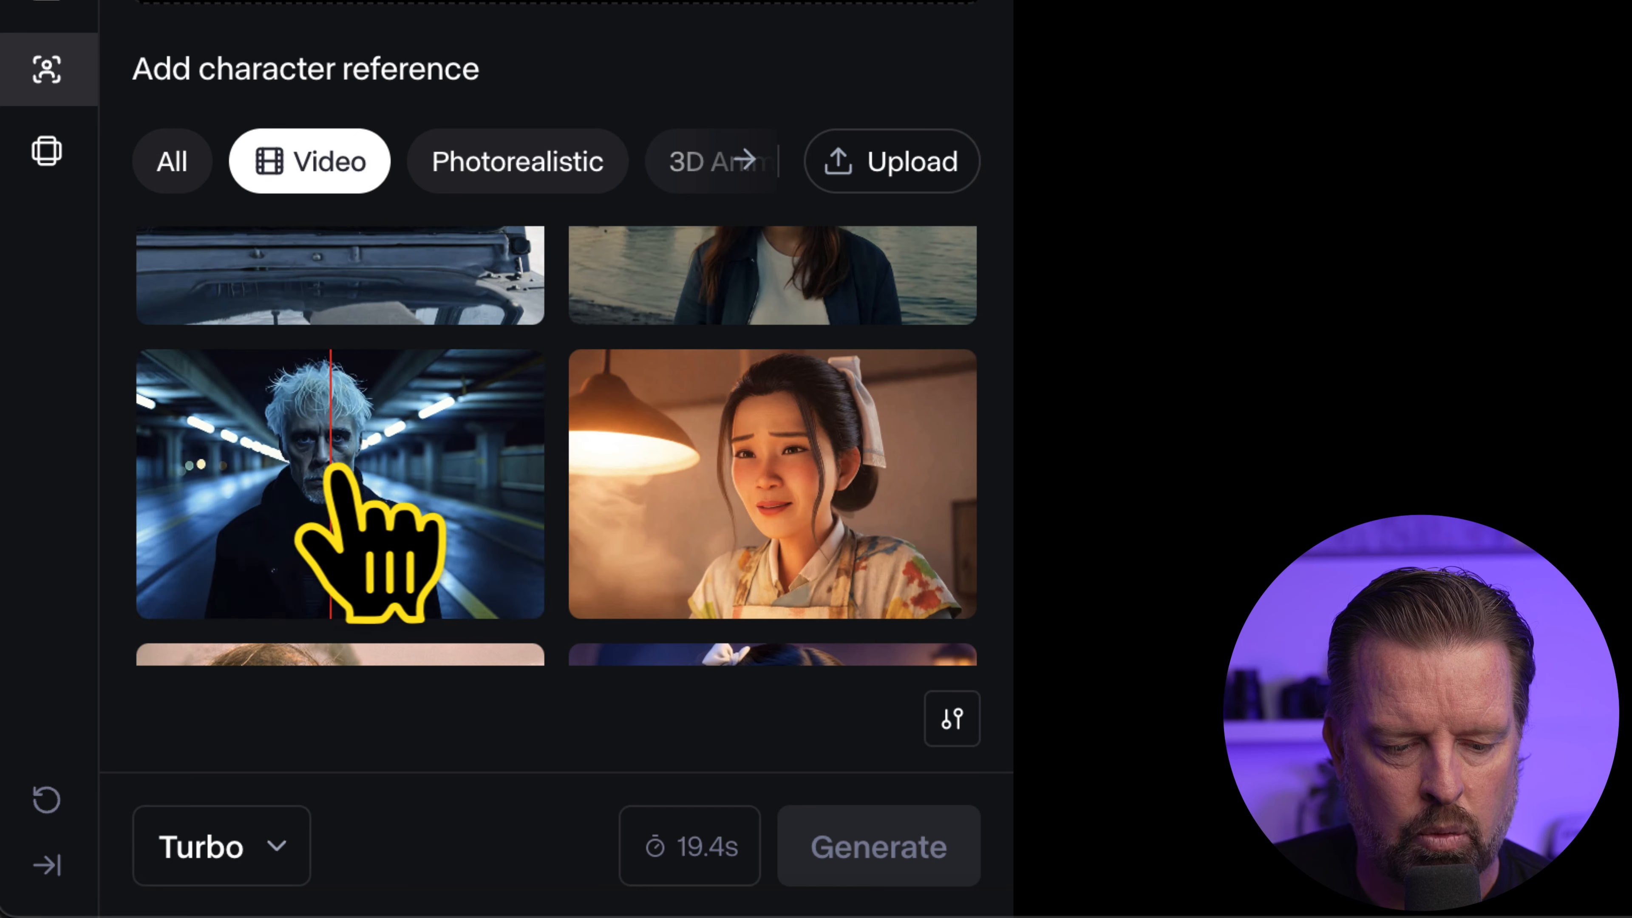
scroll(479, 473, down, 6)
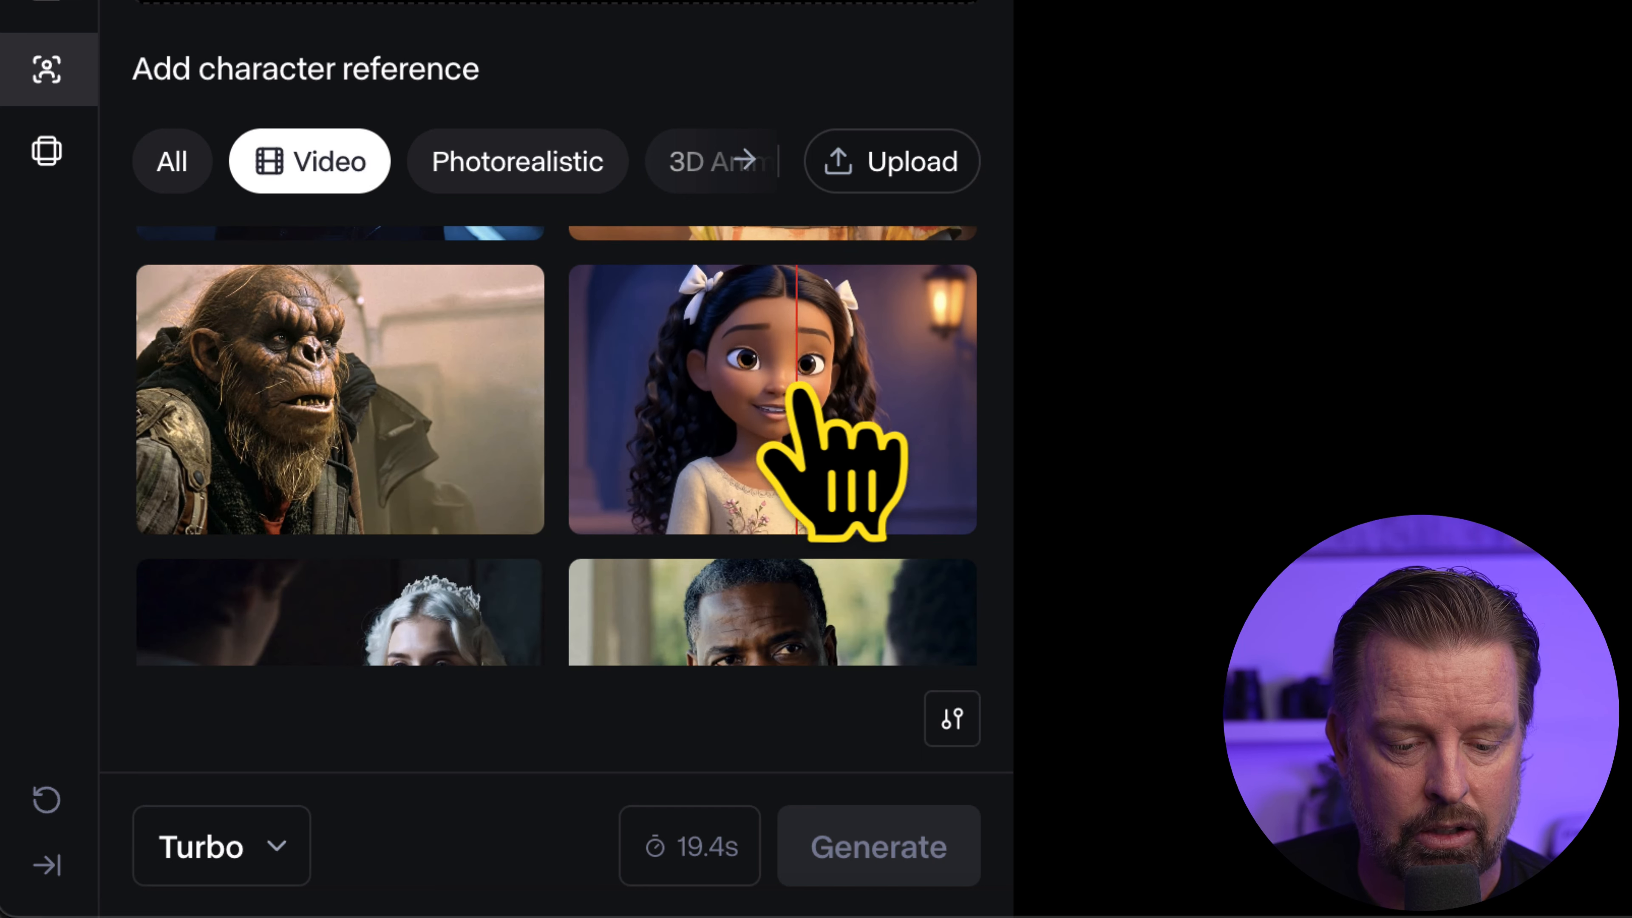
scroll(736, 395, down, 9)
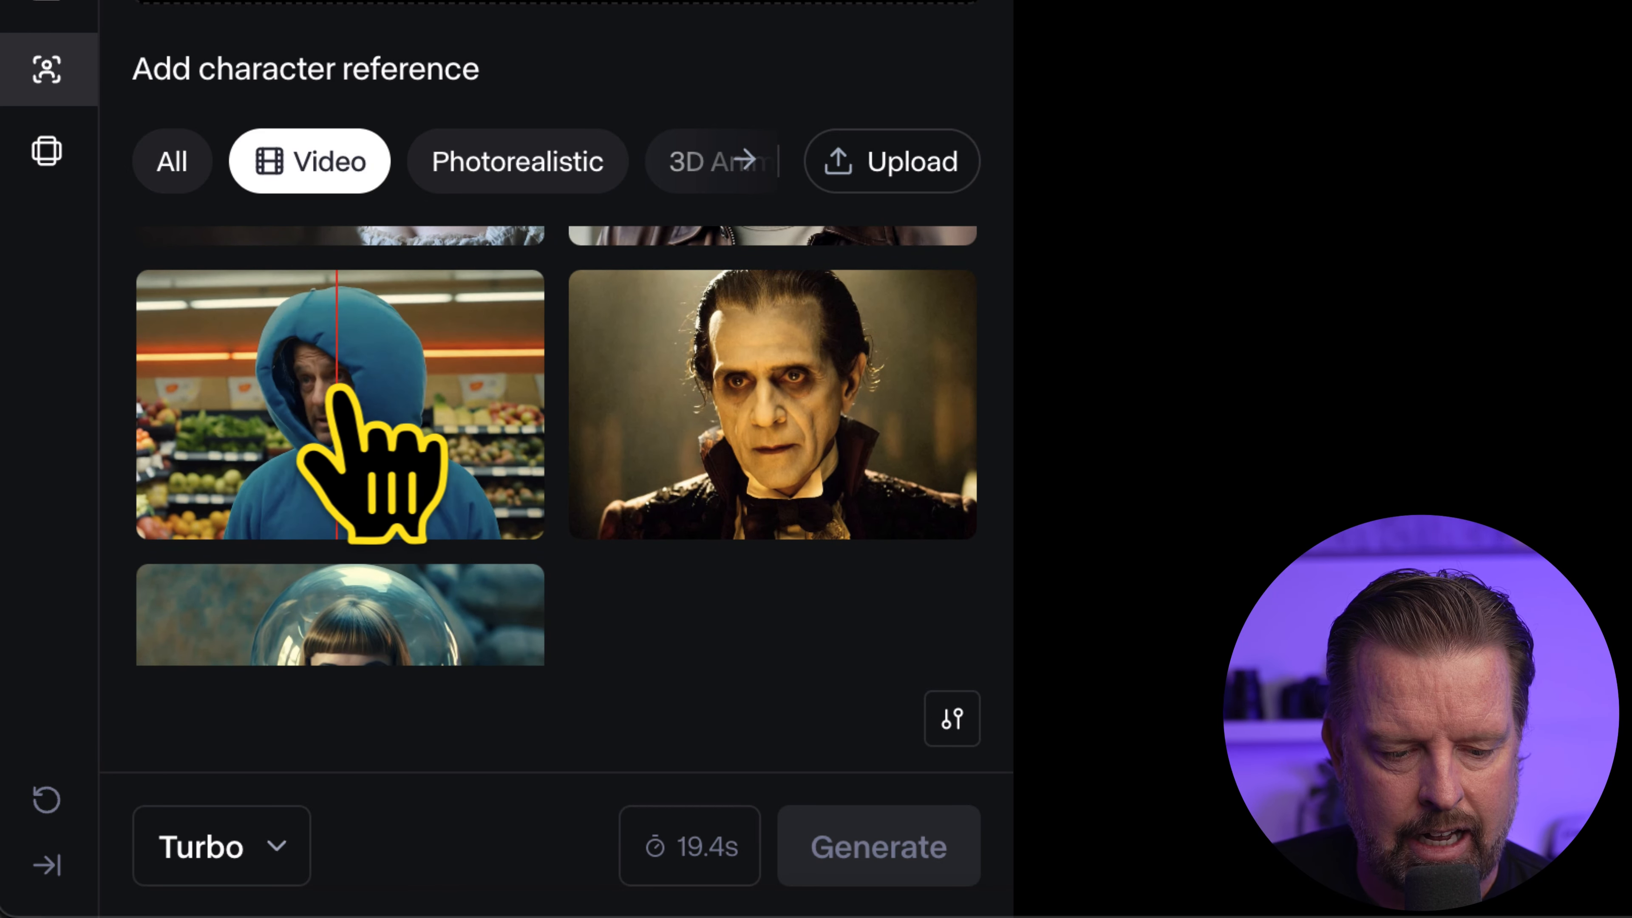
scroll(361, 412, down, 3)
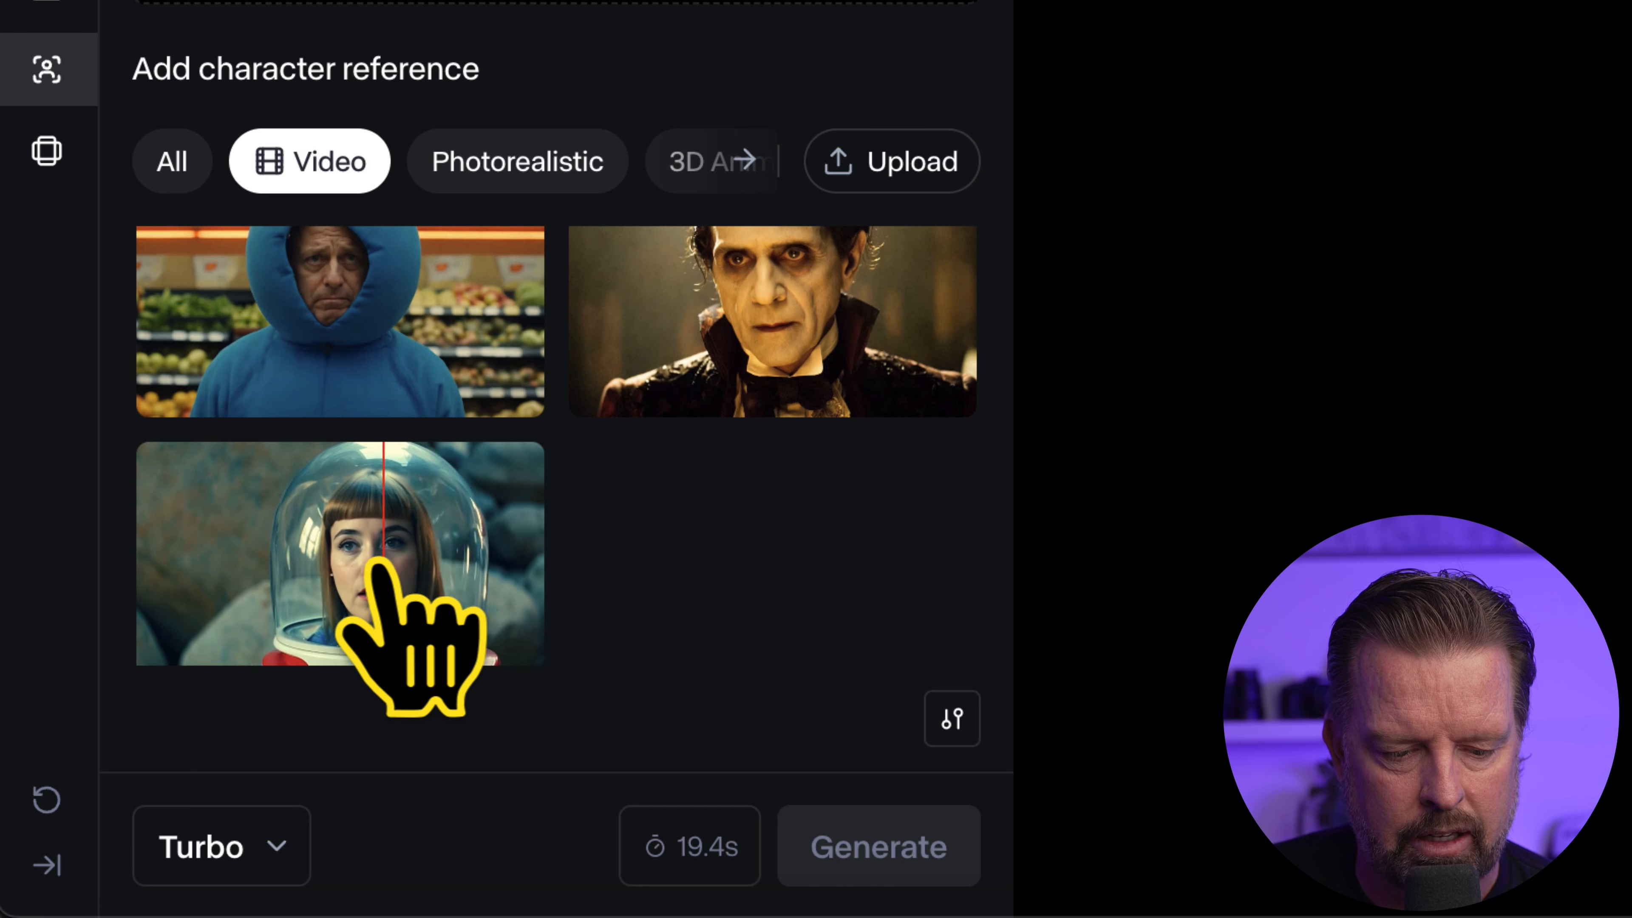
click(324, 351)
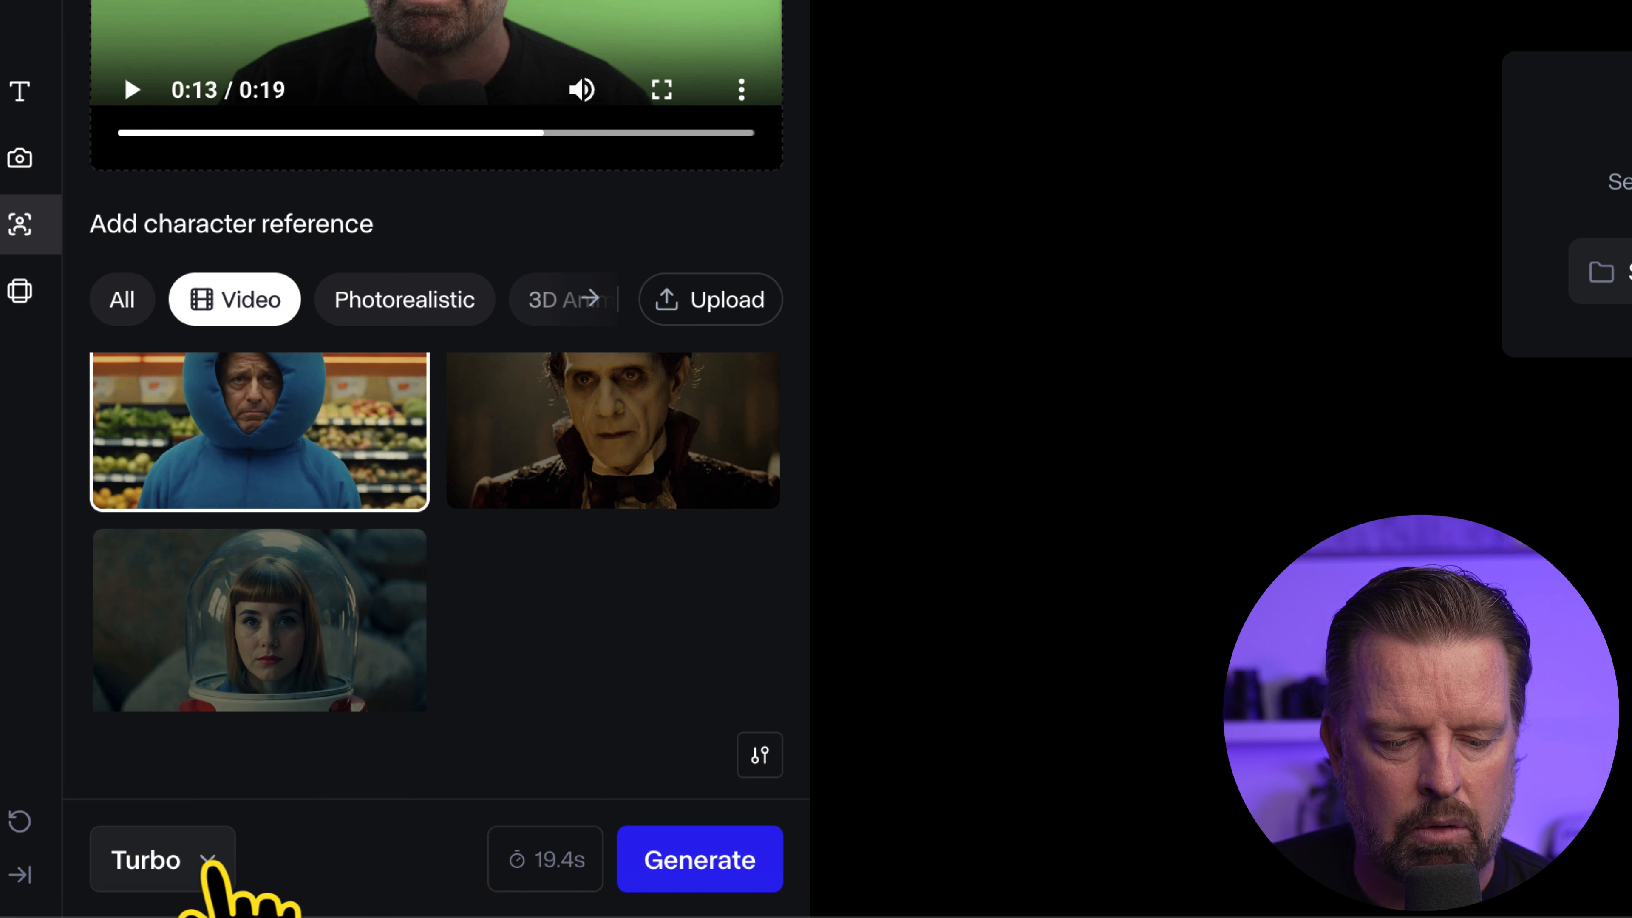
Check the available models, keep Gen-3 Alpha Turbo and generate the Act-One video
click(211, 862)
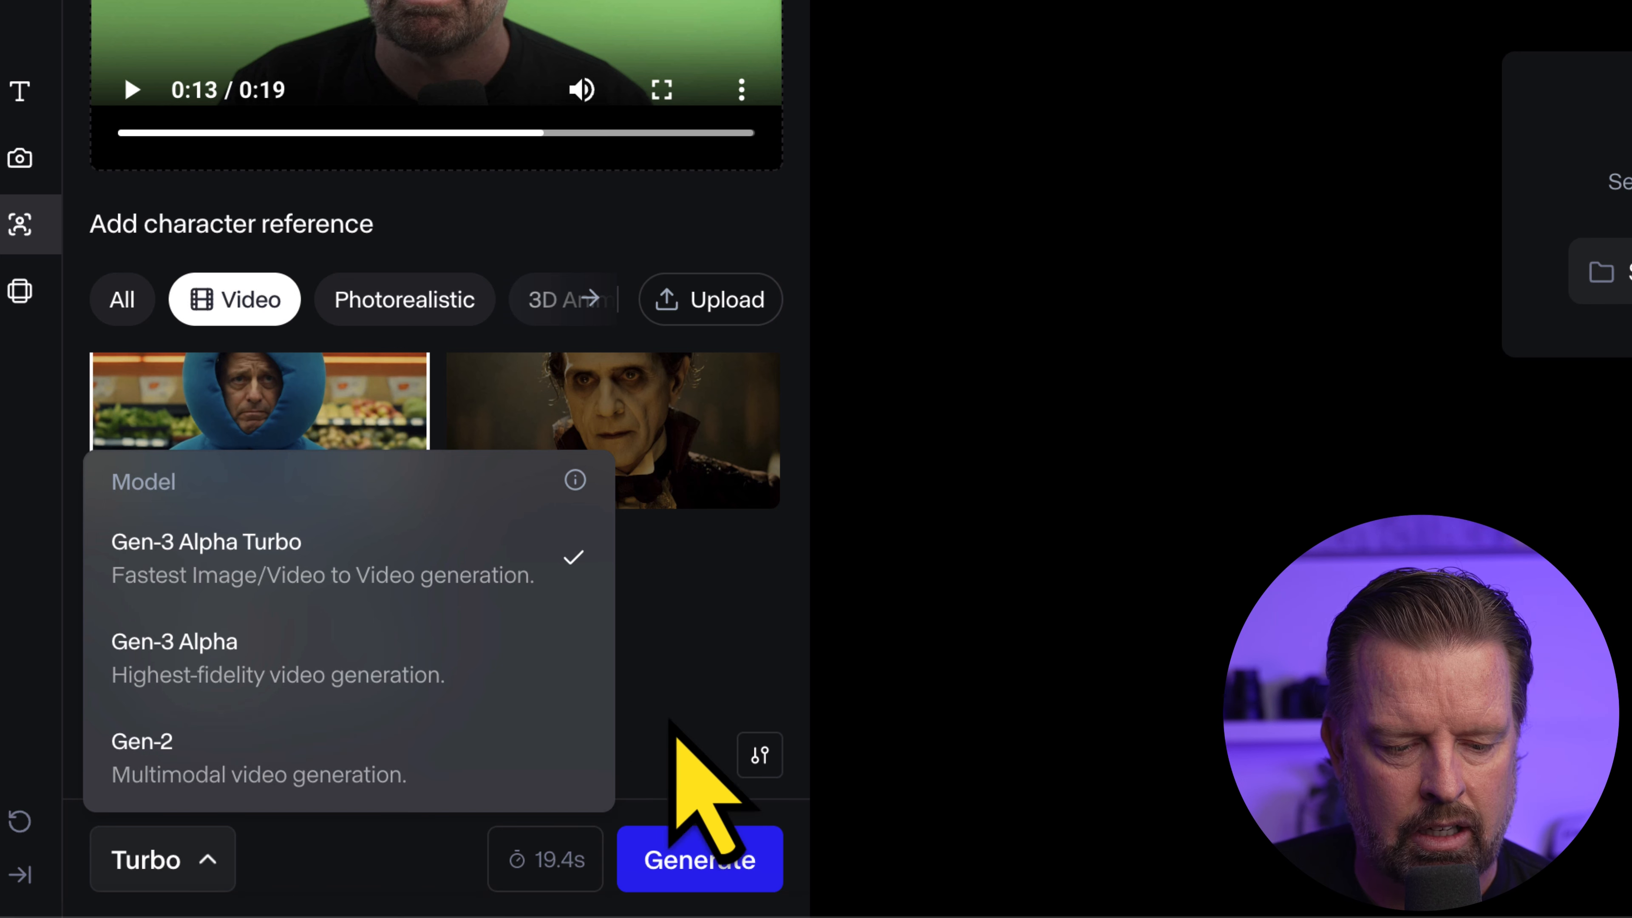
click(662, 672)
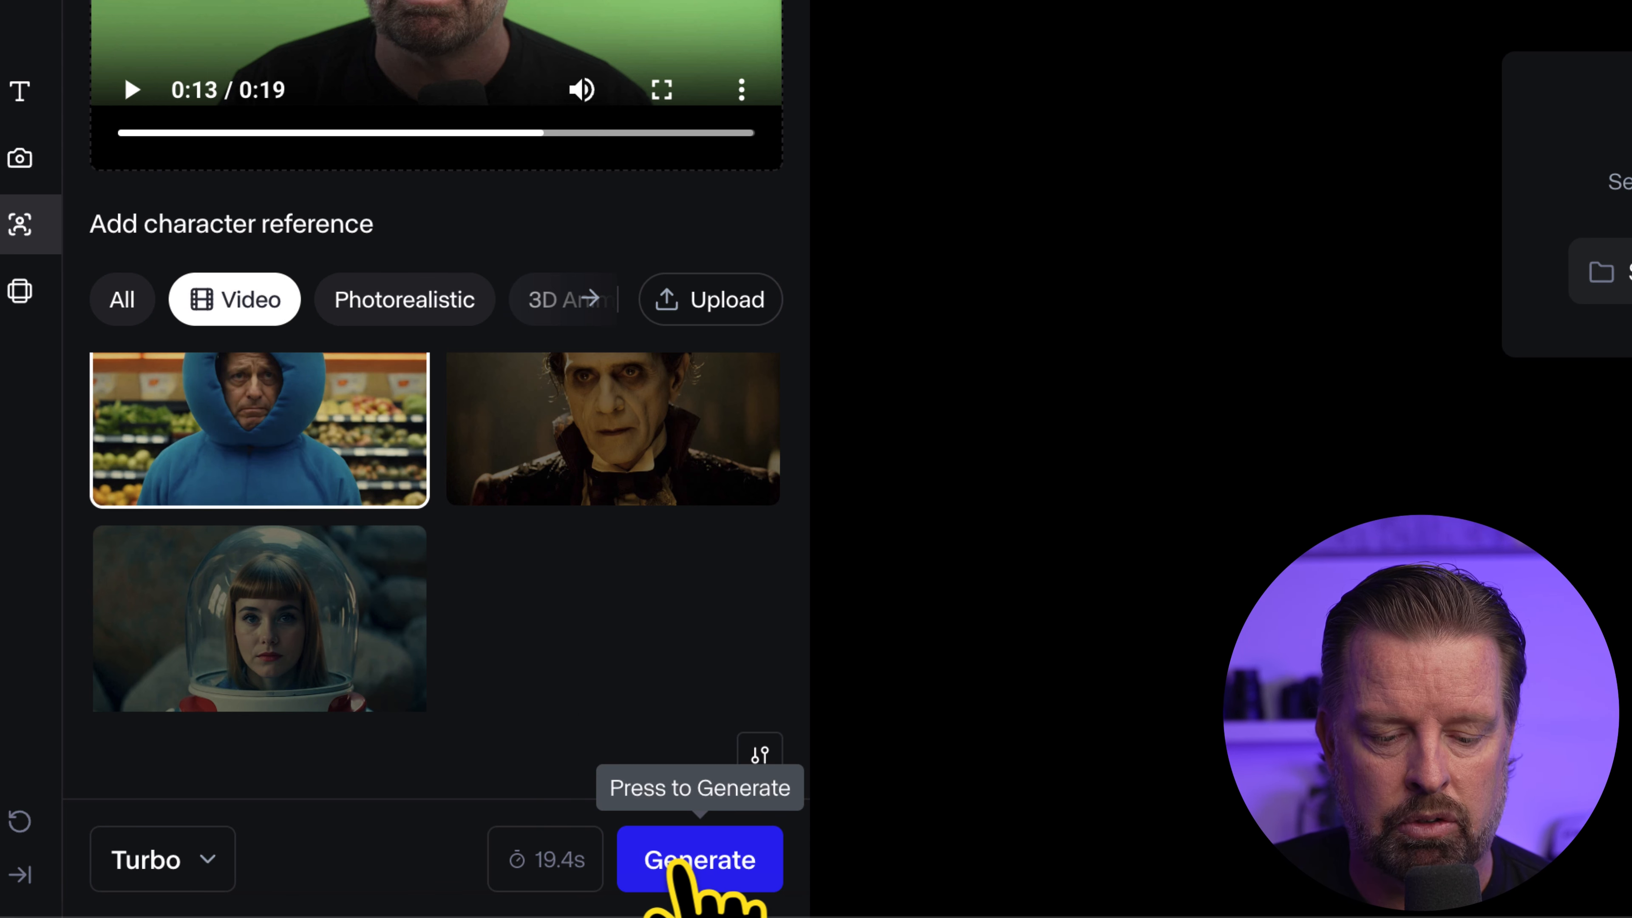
click(675, 863)
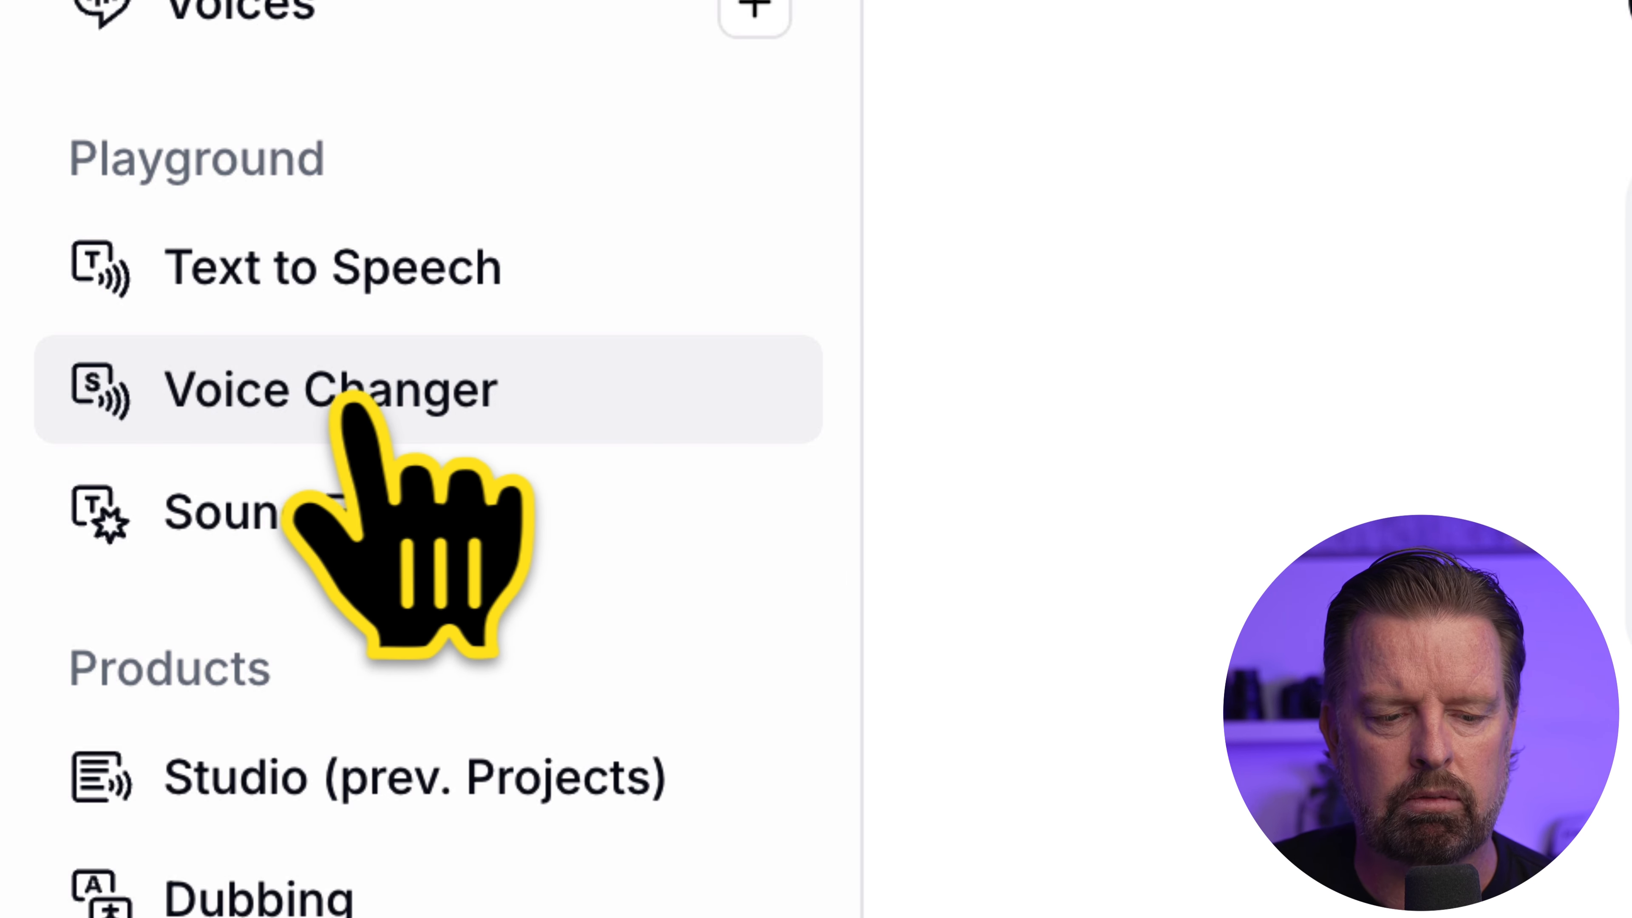
Switch to ElevenLabs and upload Joe-Greenscreen.mp4 from the RunwayML folder into the Voice Changer
click(385, 389)
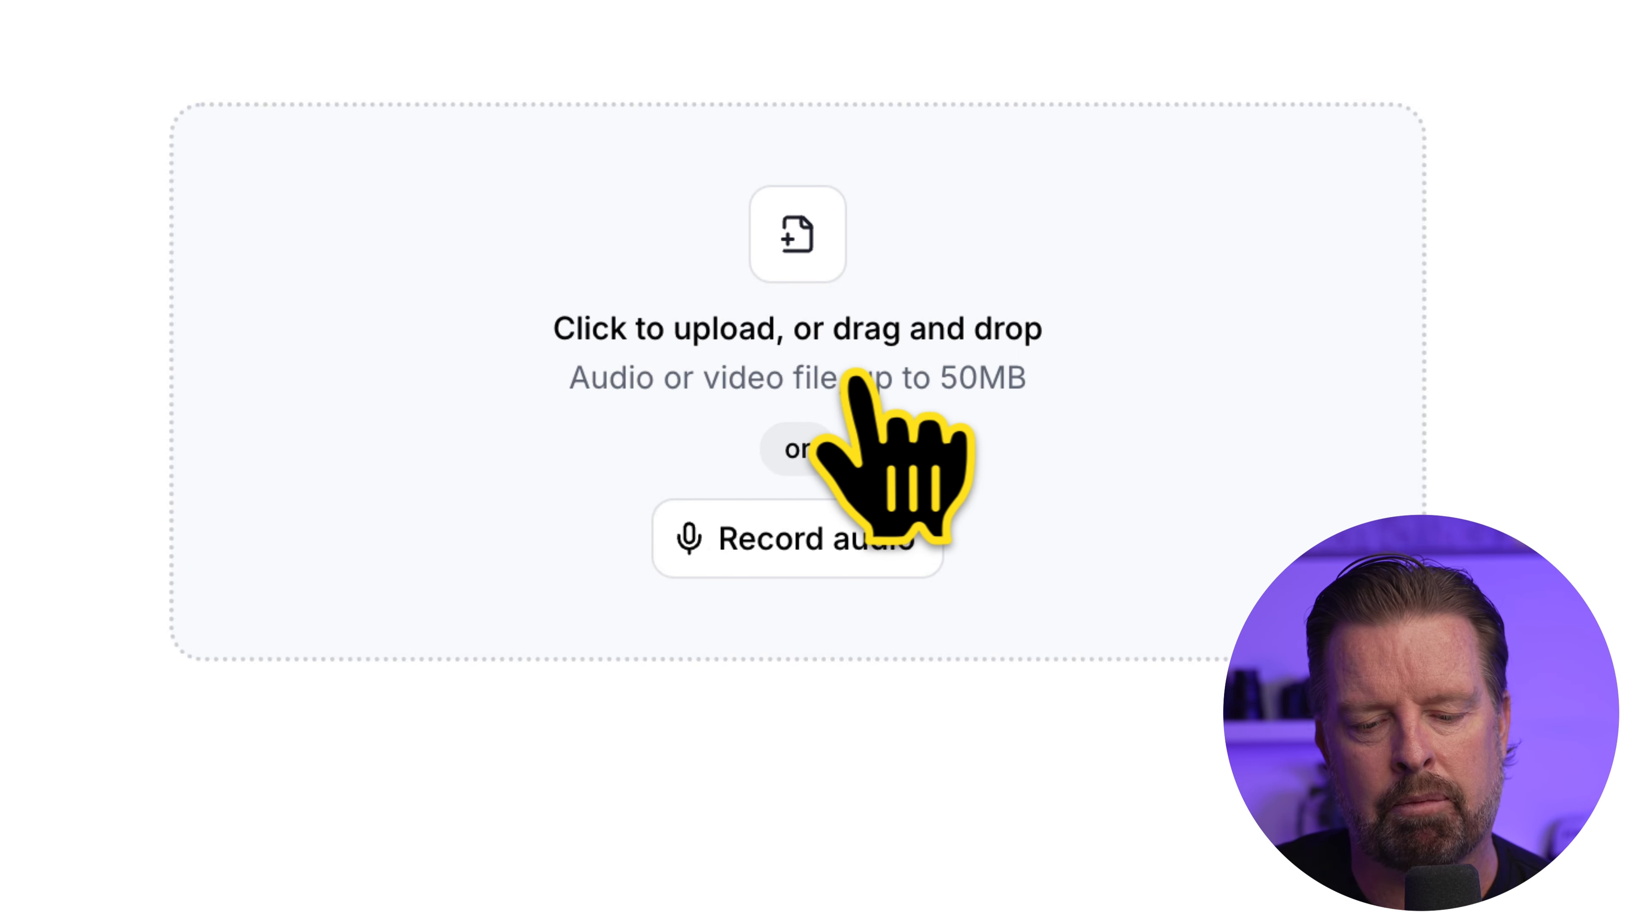
click(847, 385)
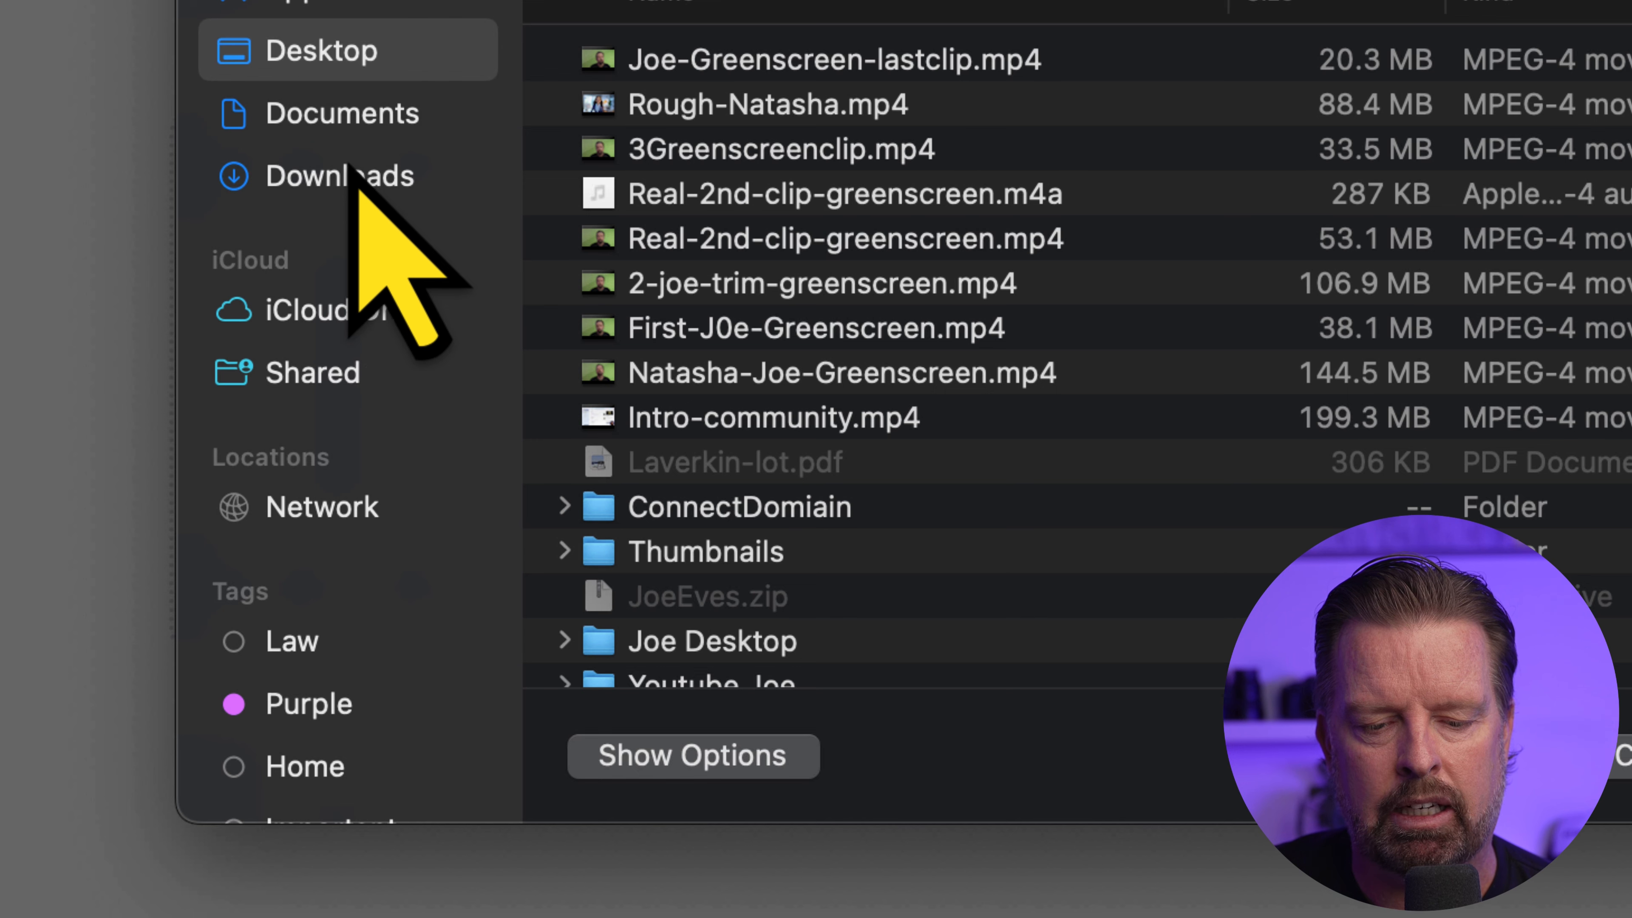
scroll(732, 663, down, 3)
double_click(718, 649)
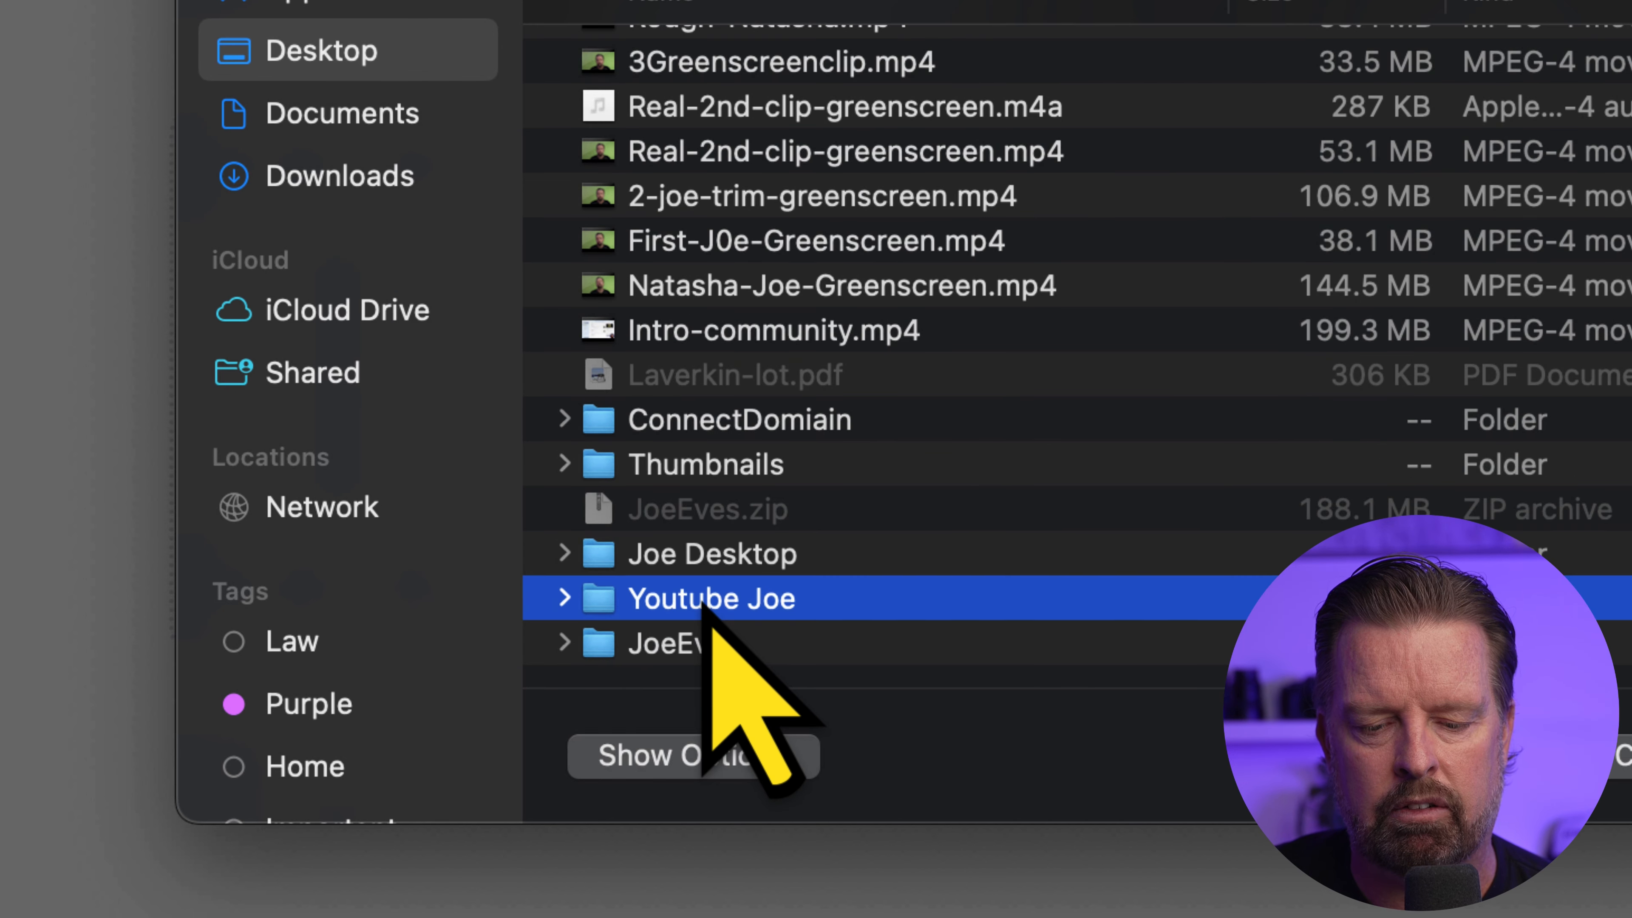
double_click(728, 71)
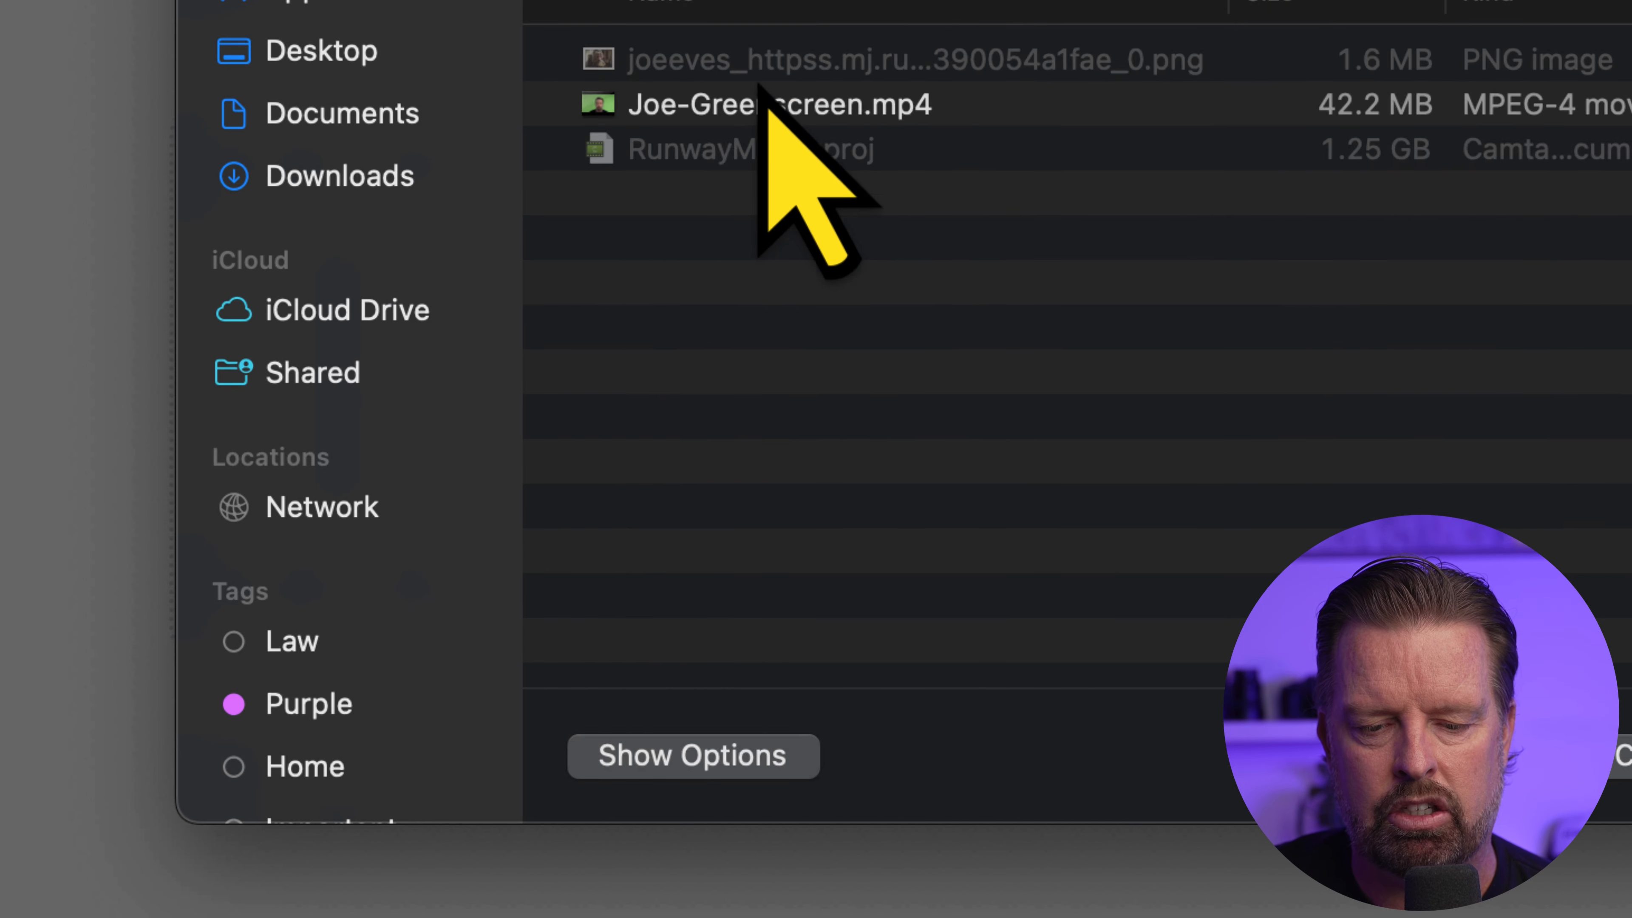
click(713, 109)
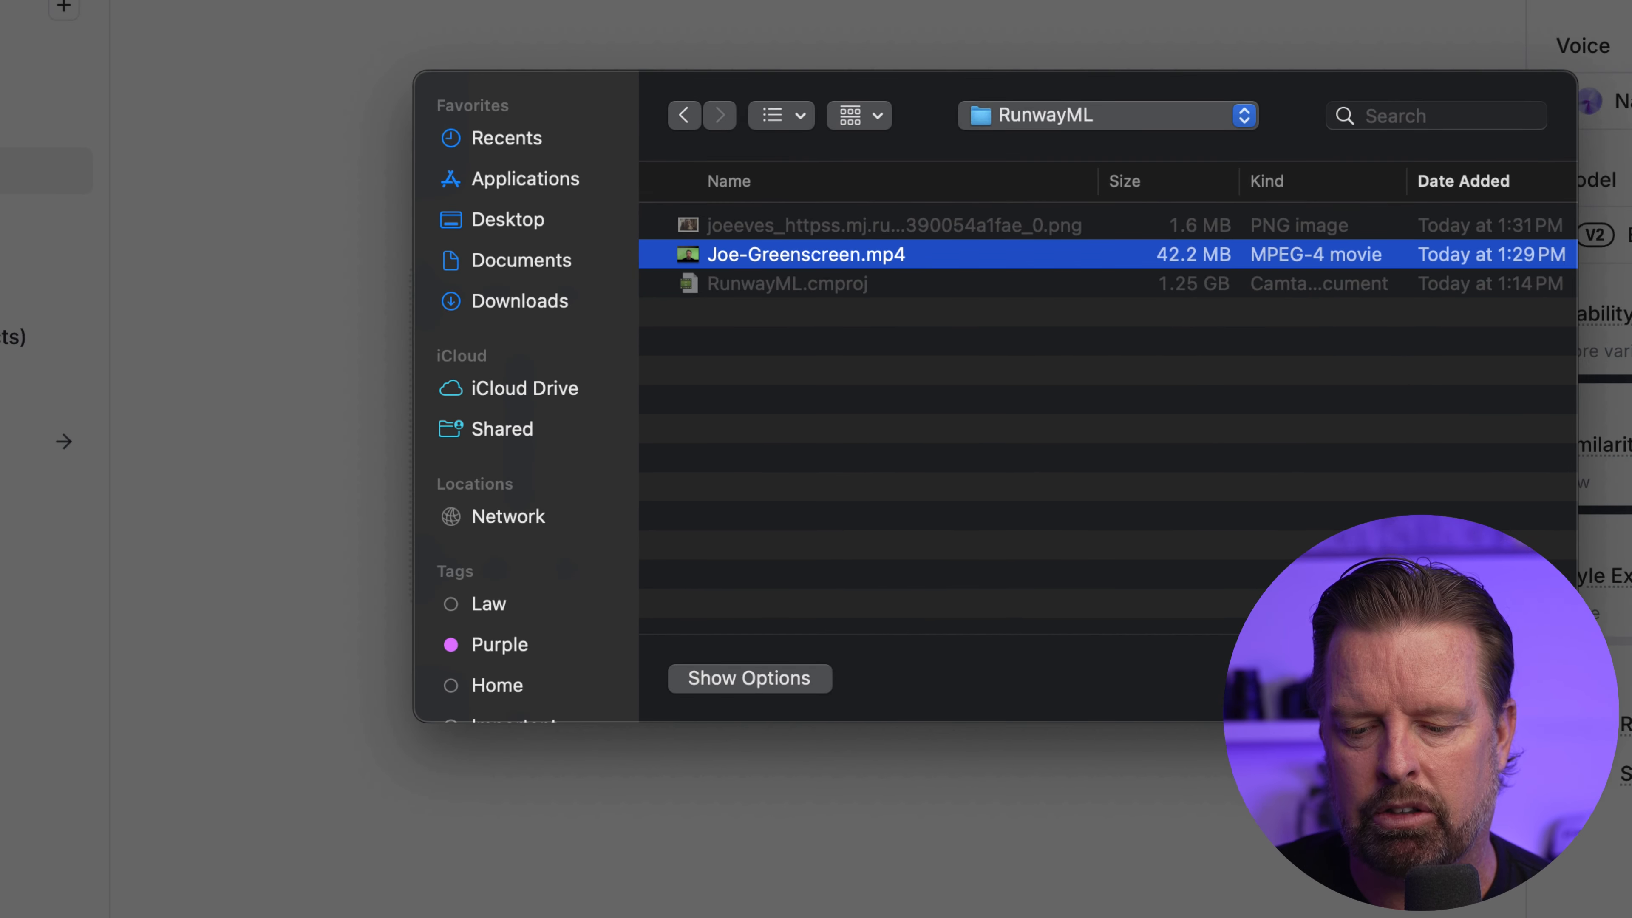
key(Return)
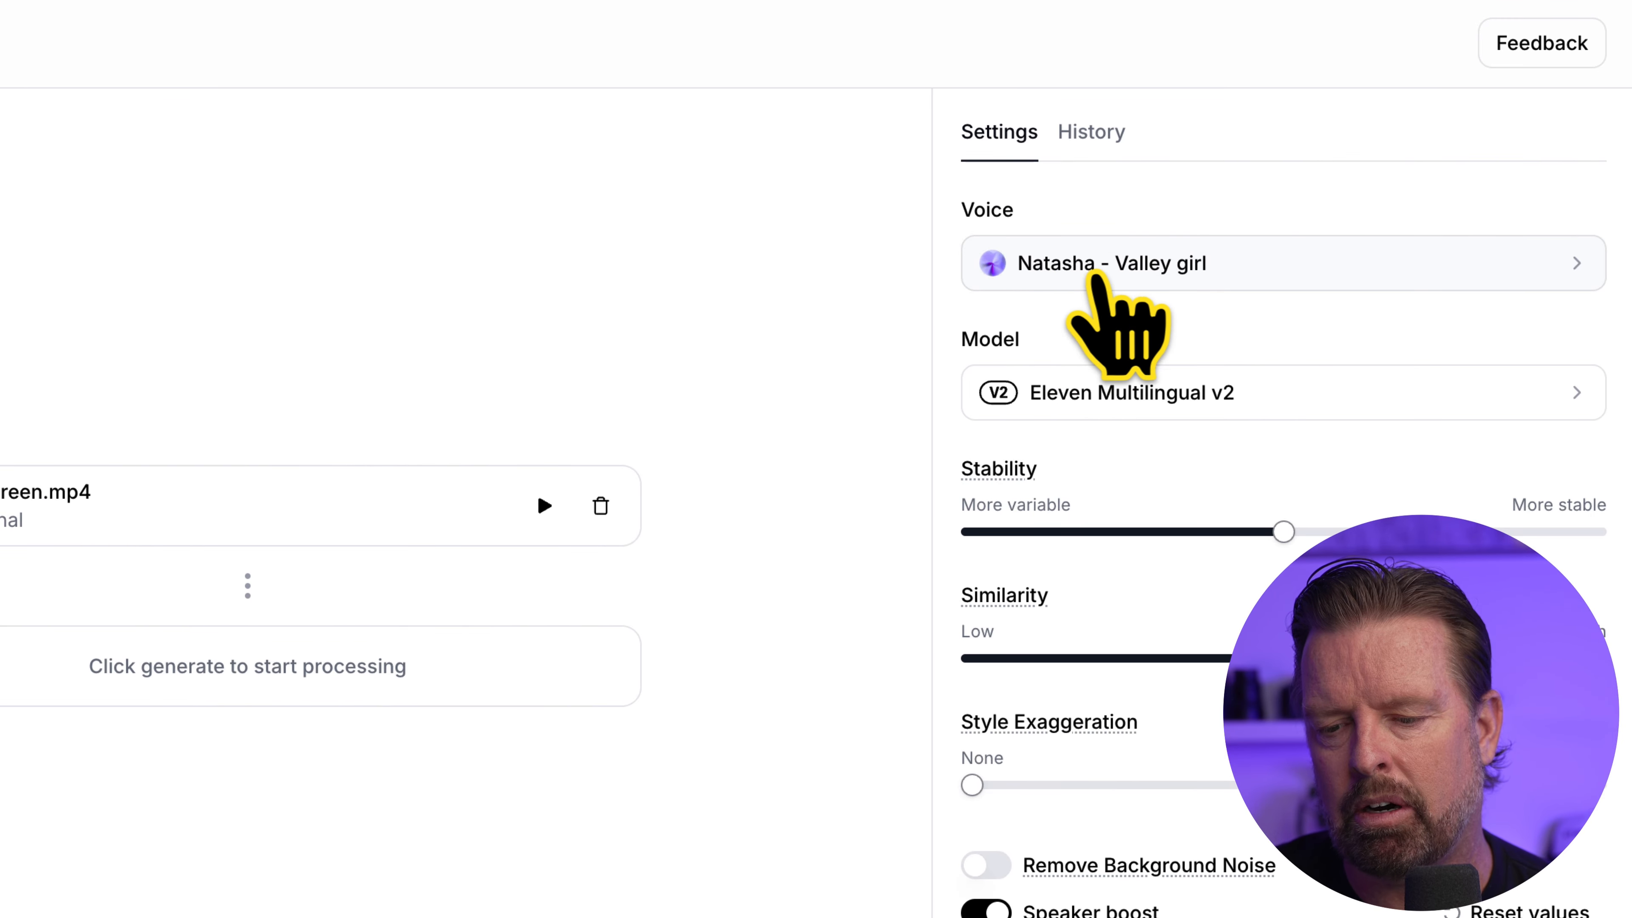
Browse the Professional voices and select Mad Scientist - For All Languages as the Voice Changer voice
click(1318, 273)
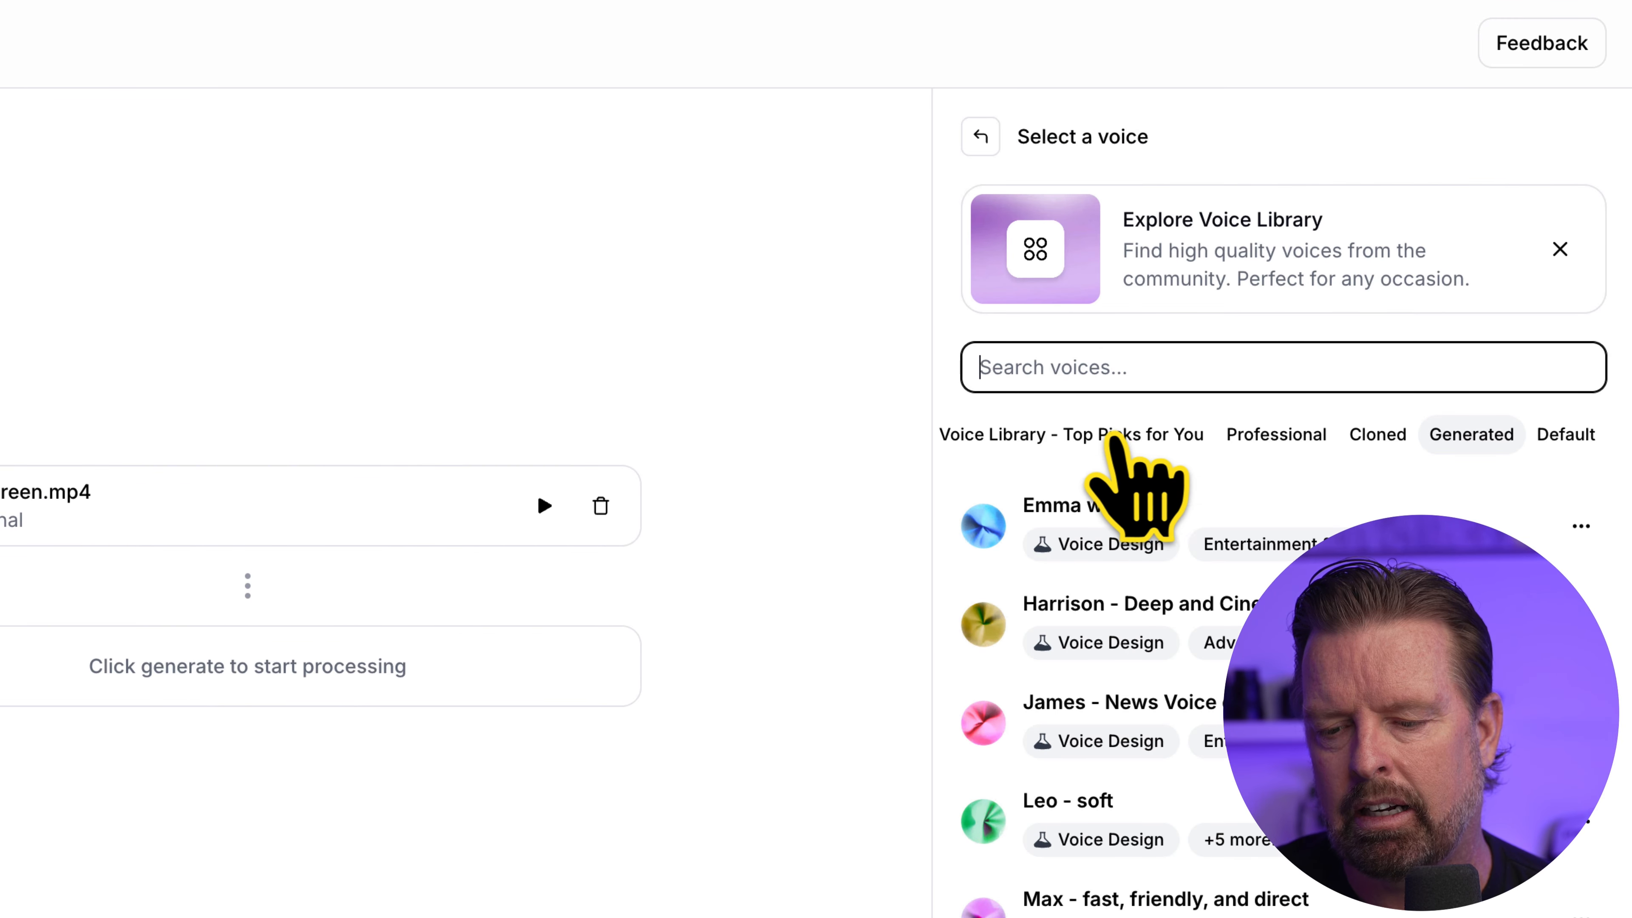
click(1279, 435)
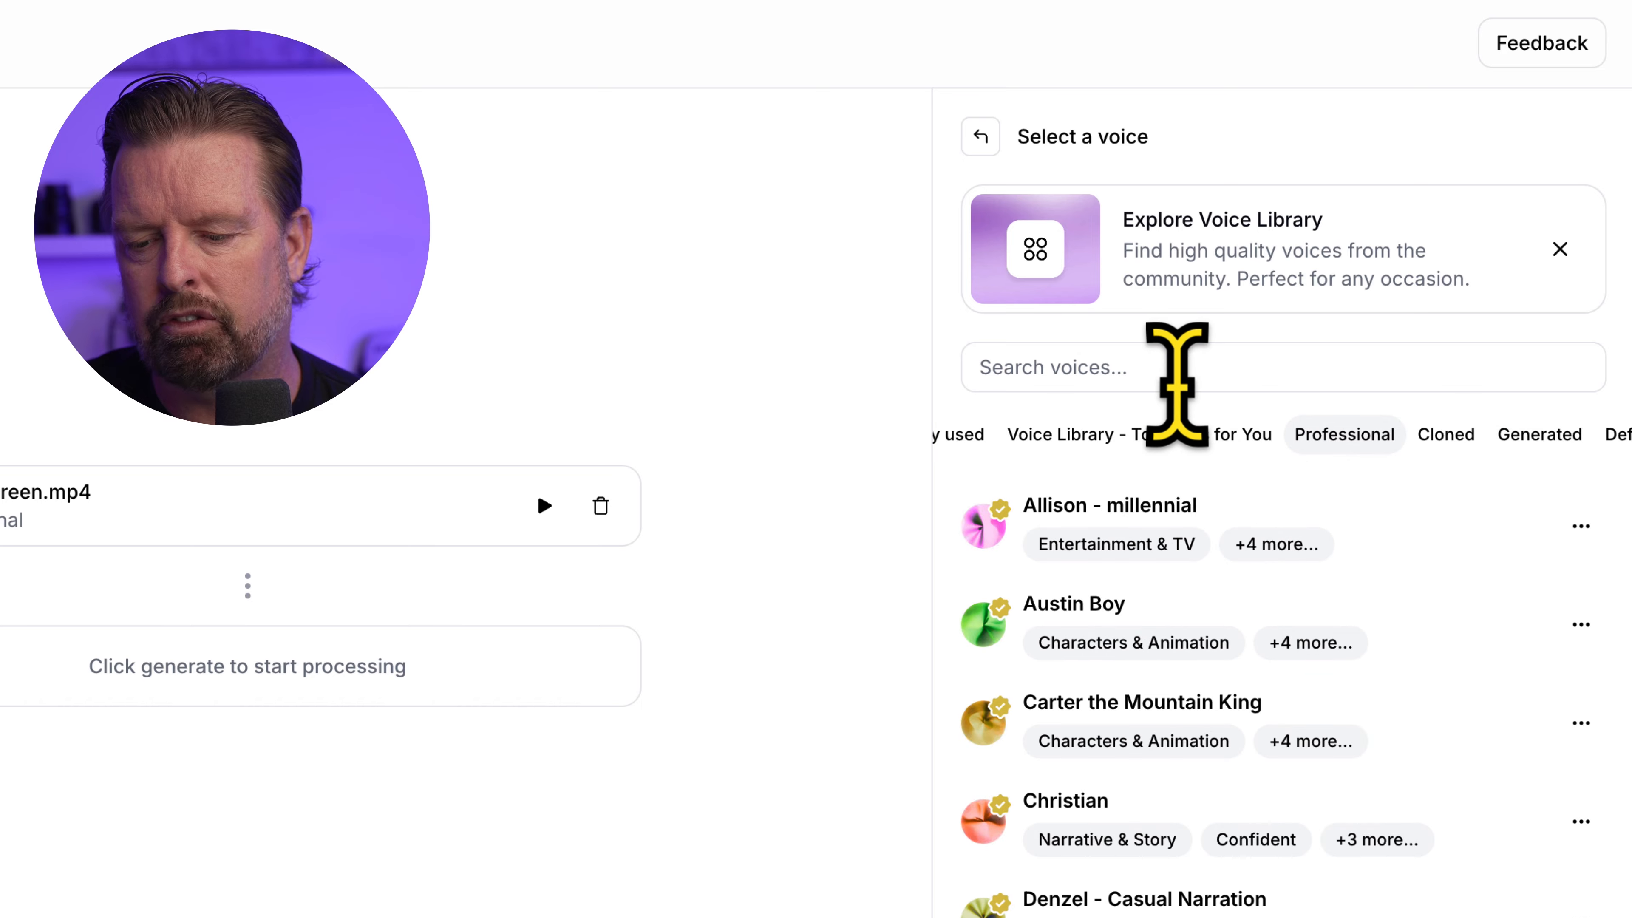
scroll(1176, 572, down, 2)
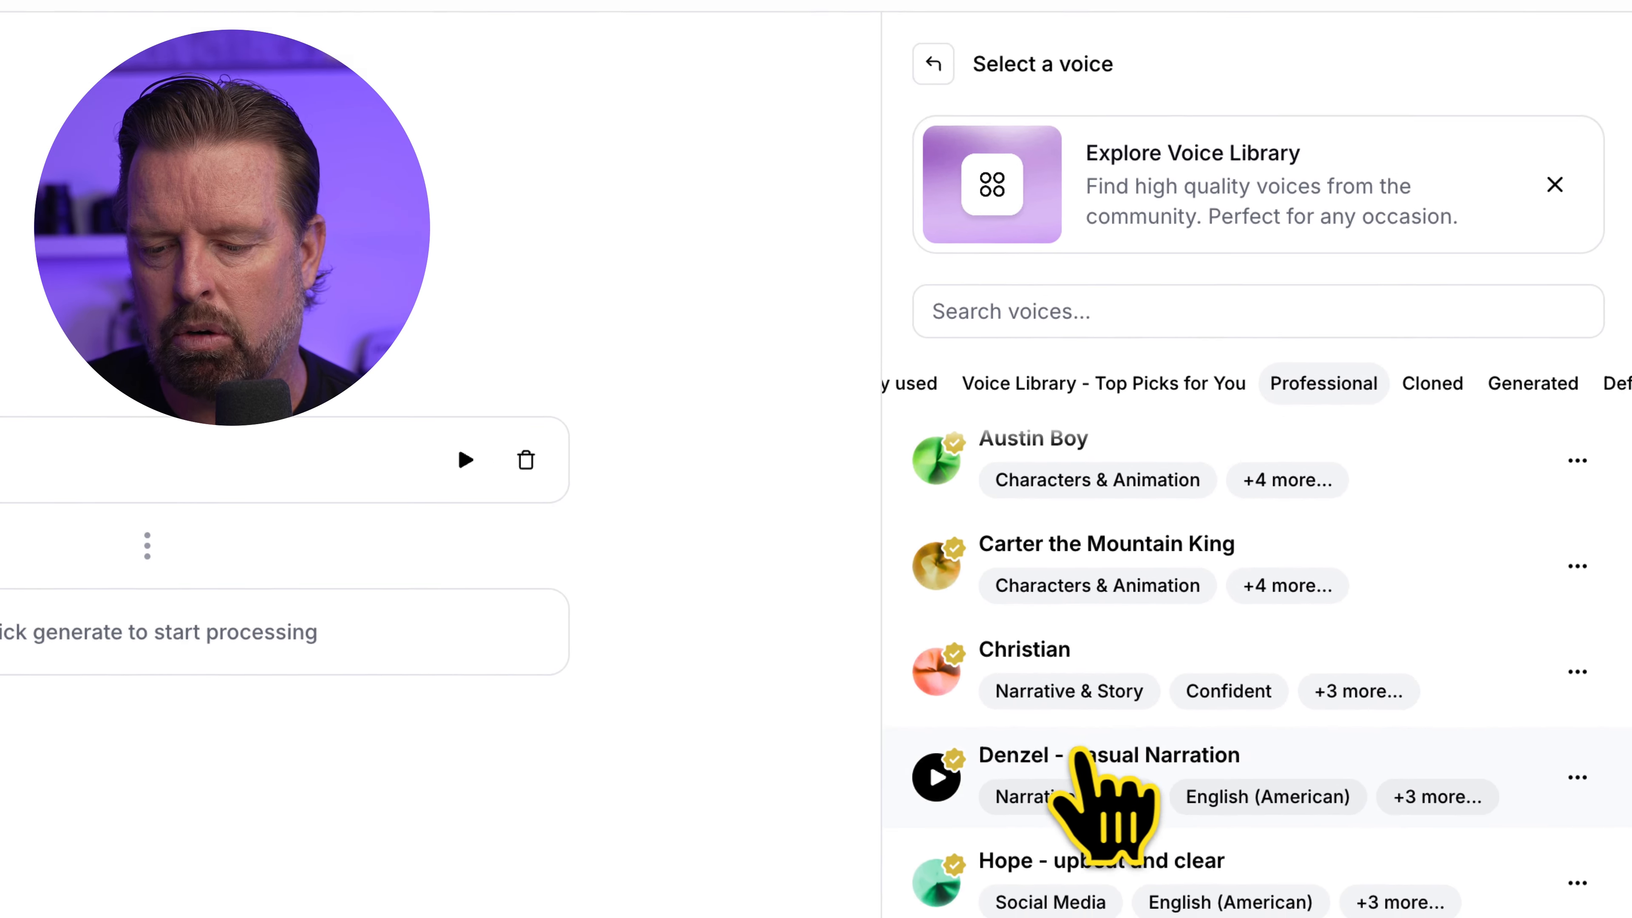
scroll(1079, 755, down, 5)
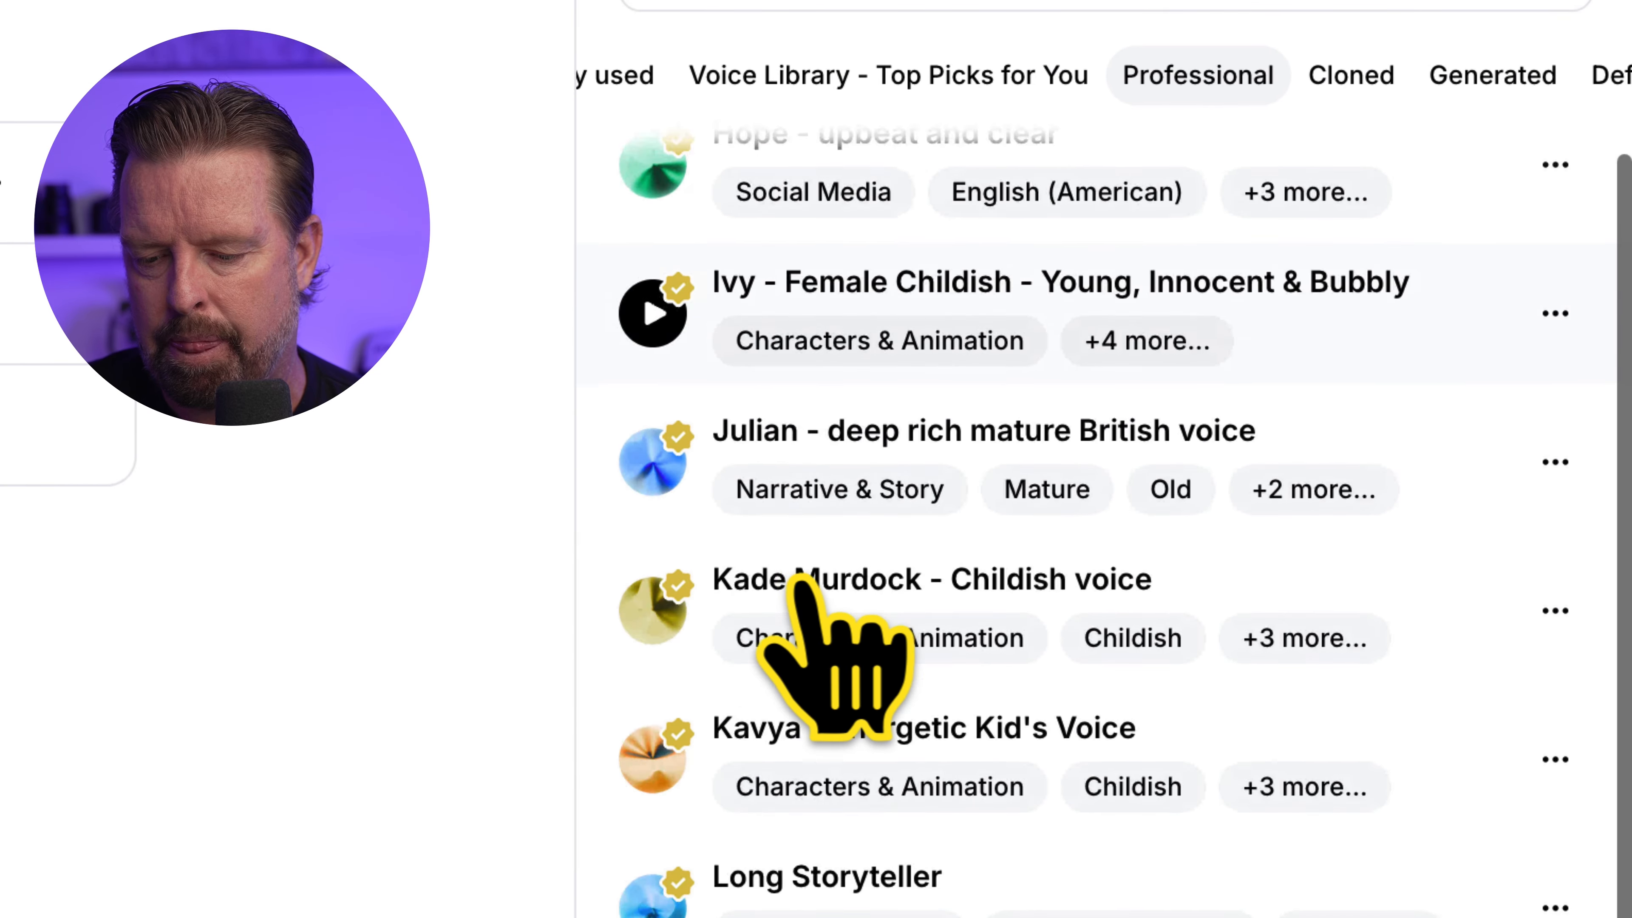
scroll(816, 594, down, 1)
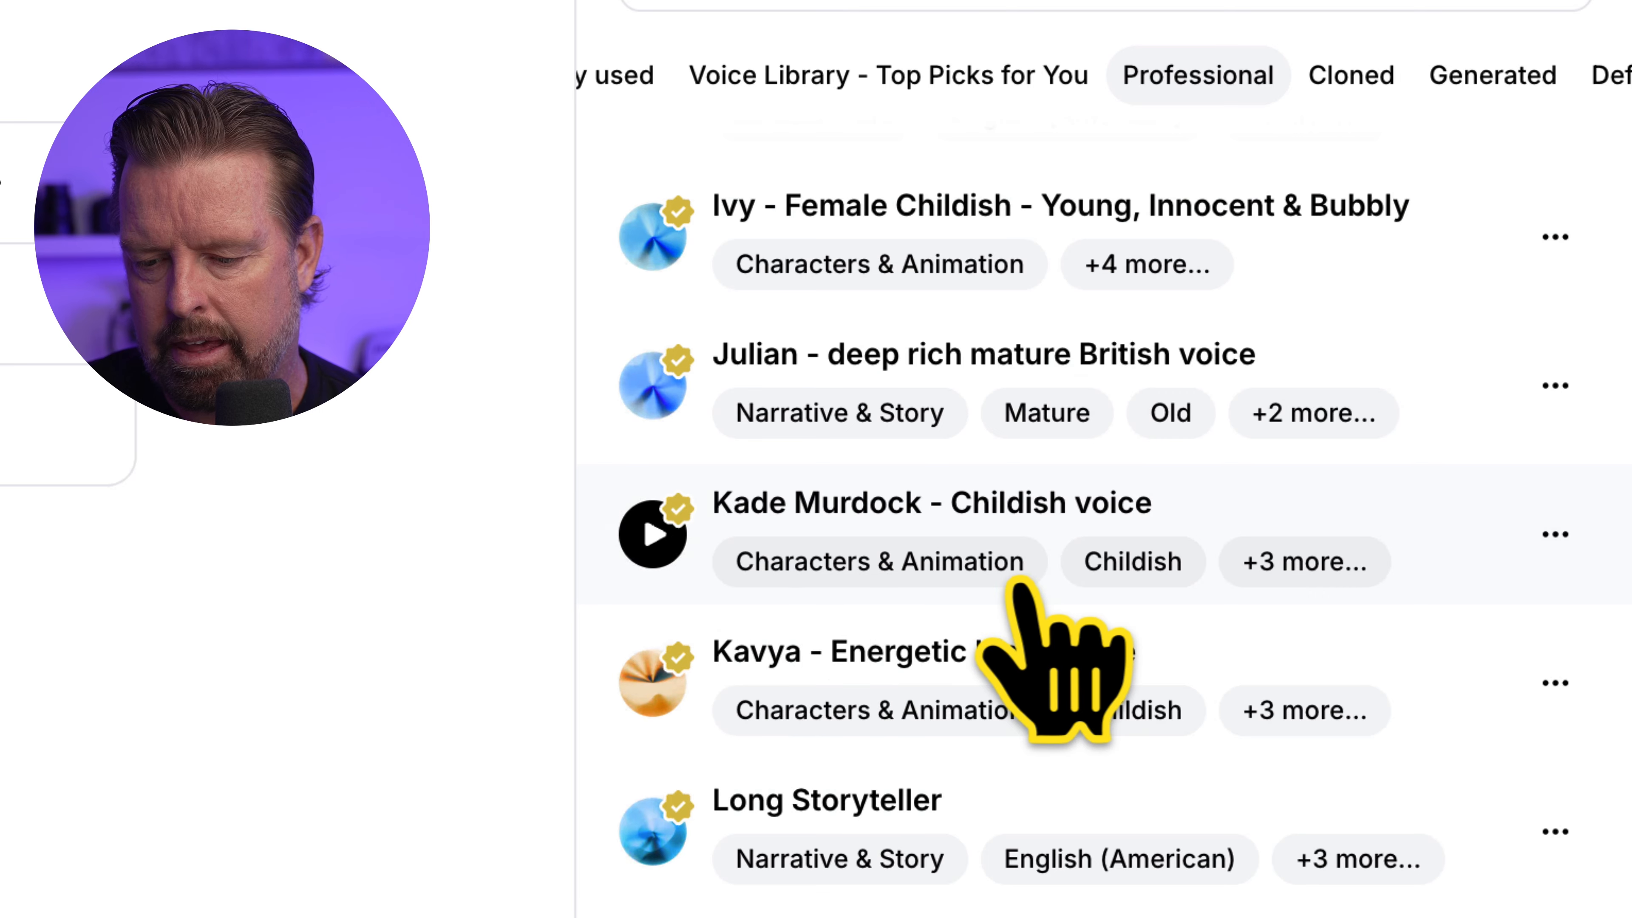
scroll(1025, 589, down, 2)
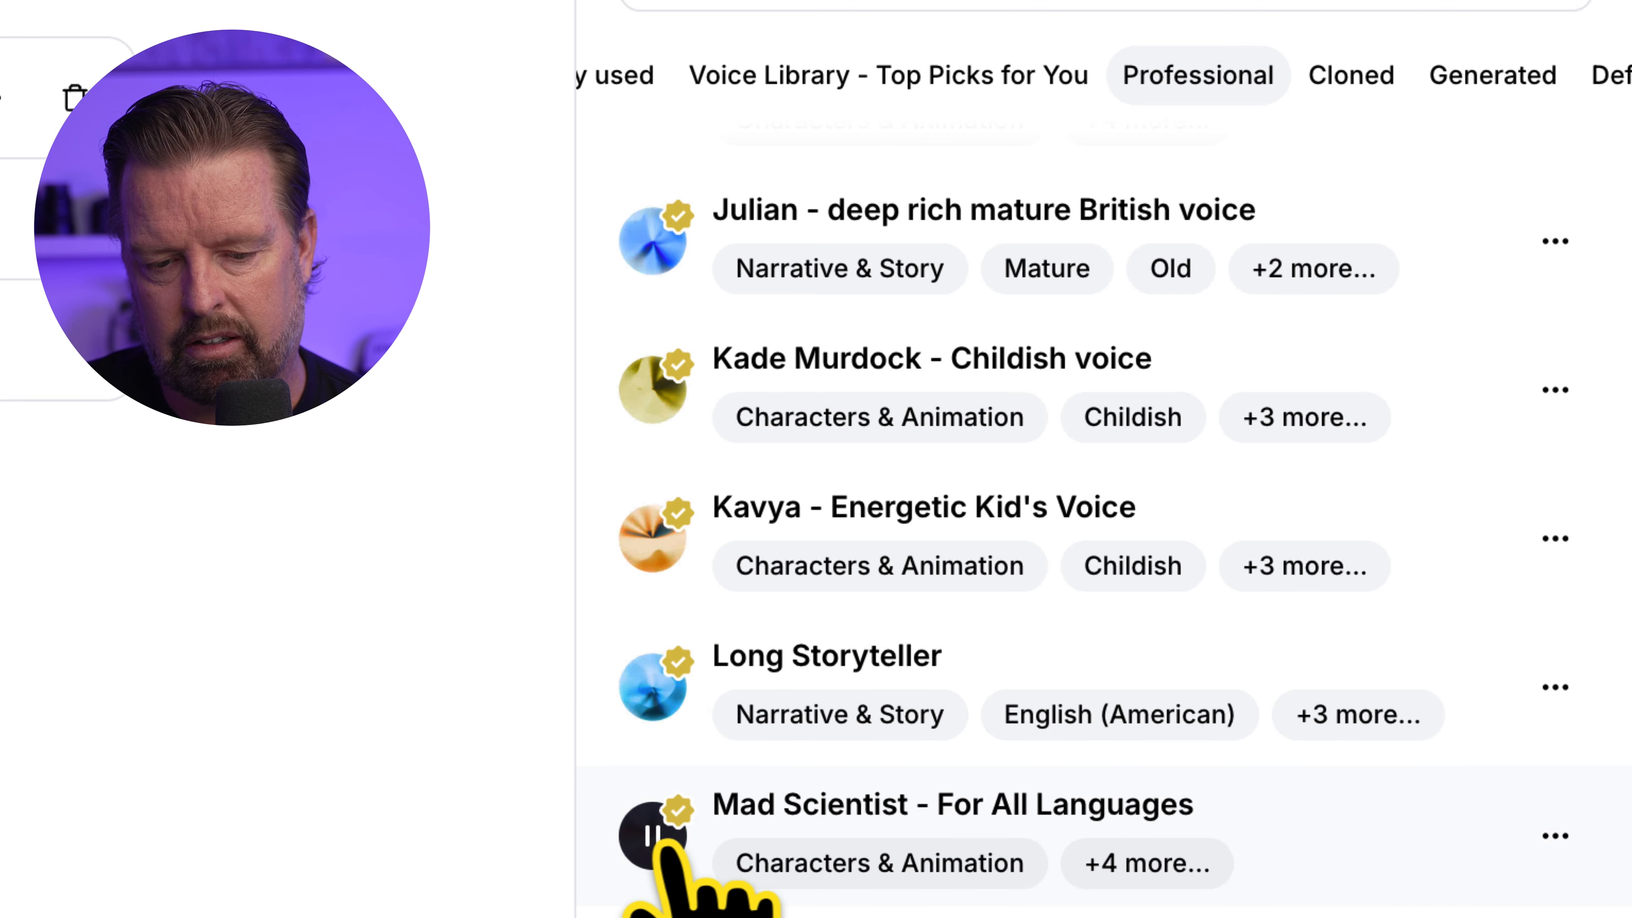
click(854, 829)
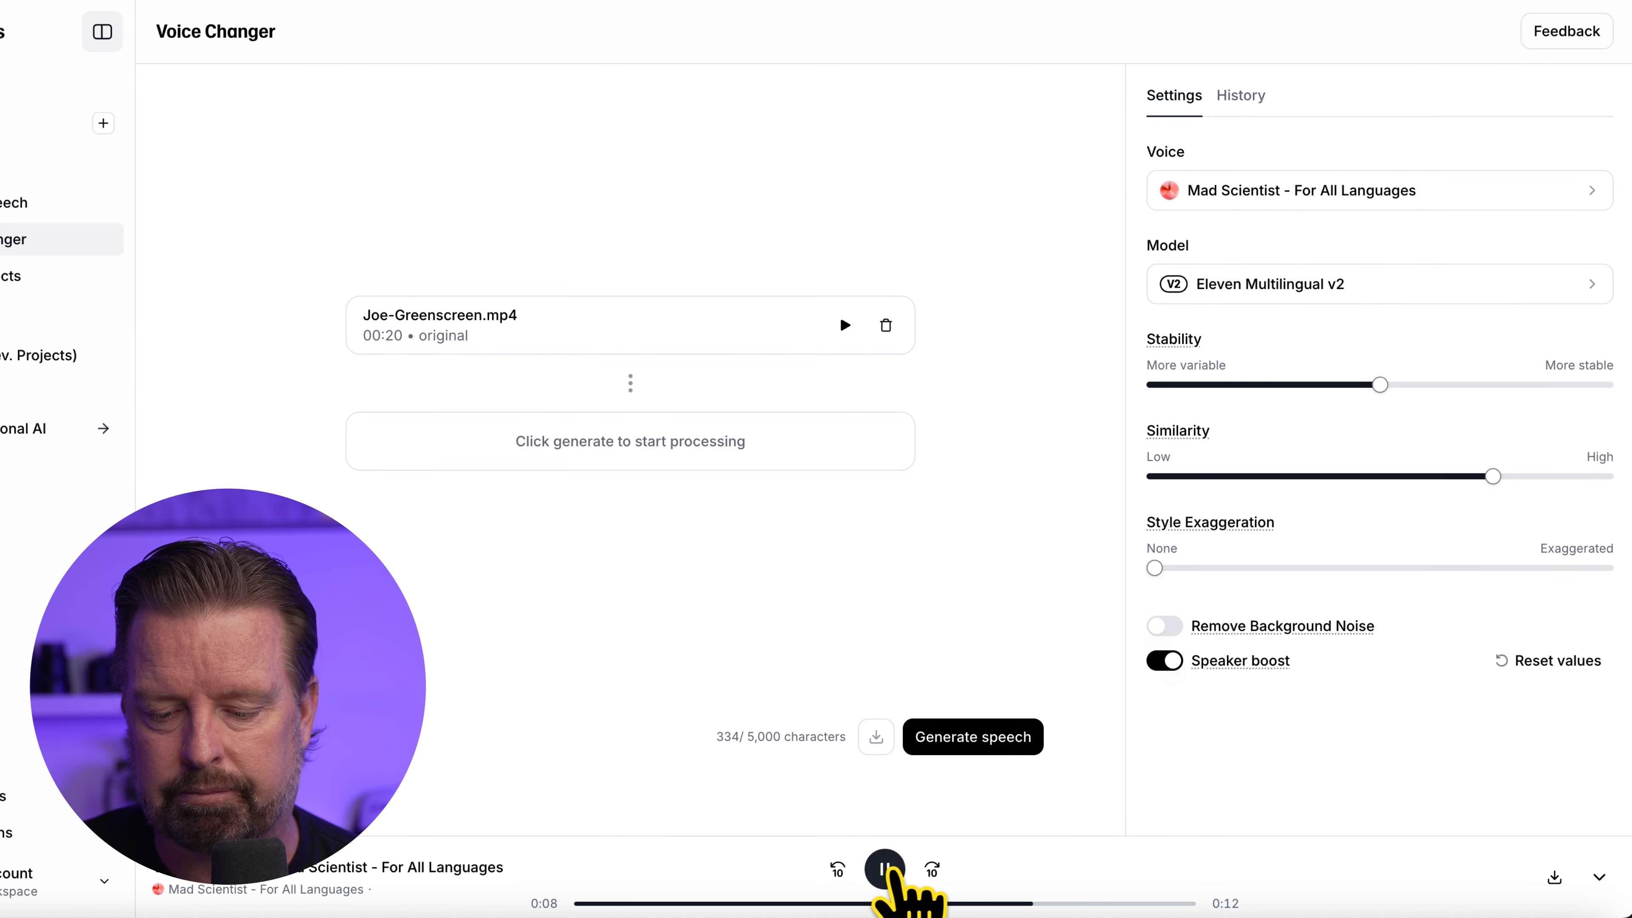
Generate the Mad Scientist speech from Joe-Greenscreen.mp4, stop its playback and download the converted audio
click(1010, 741)
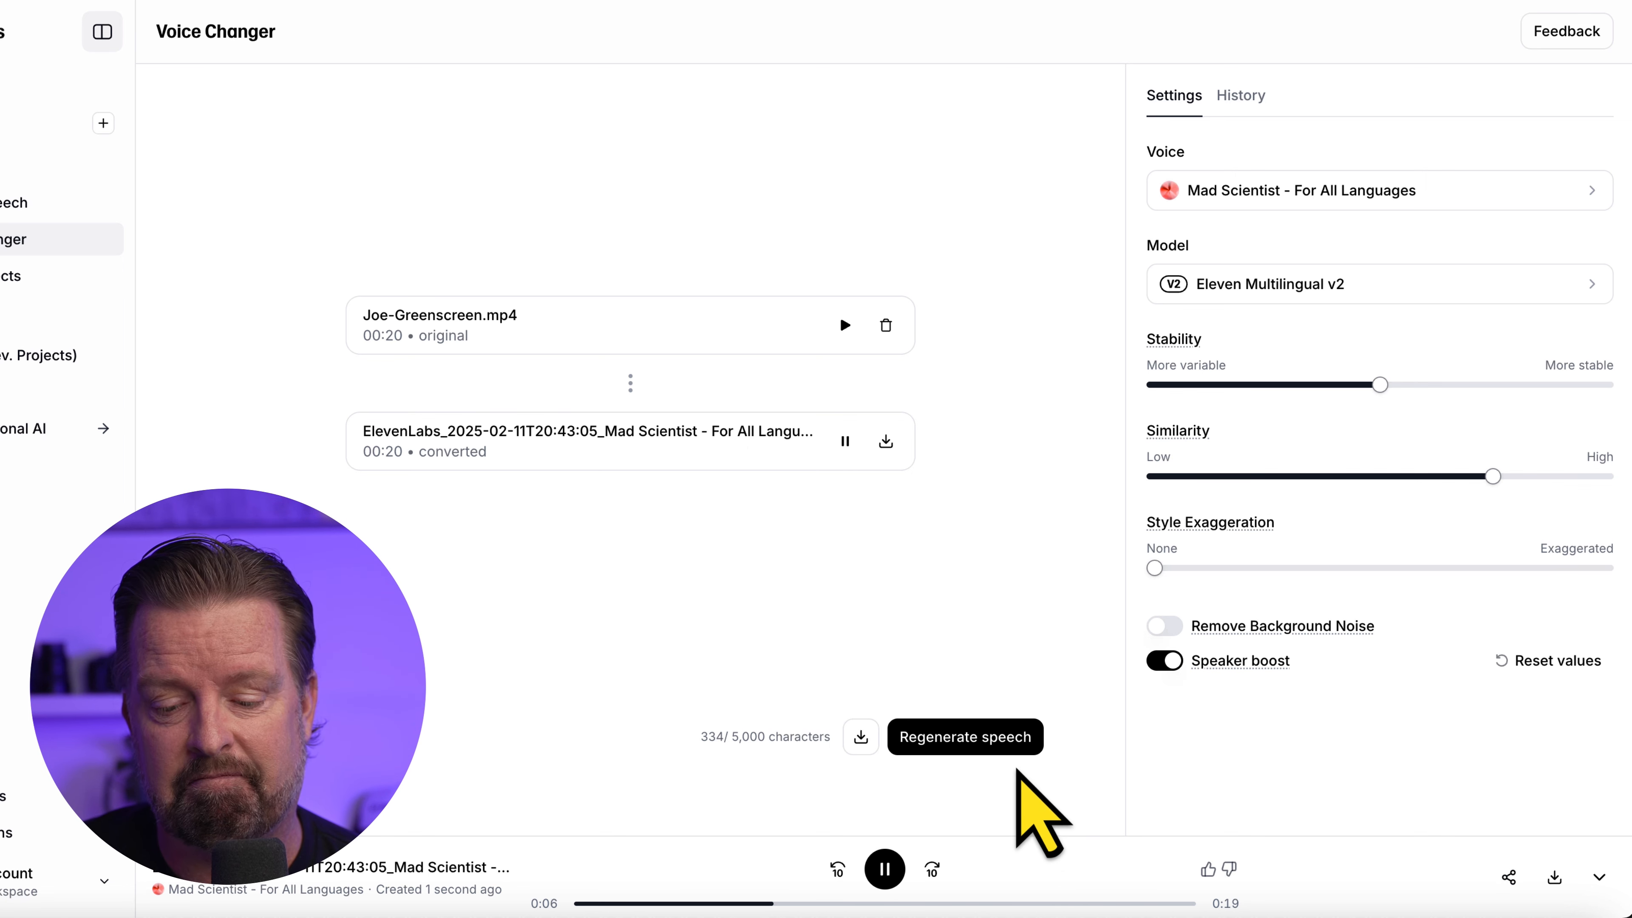
click(886, 869)
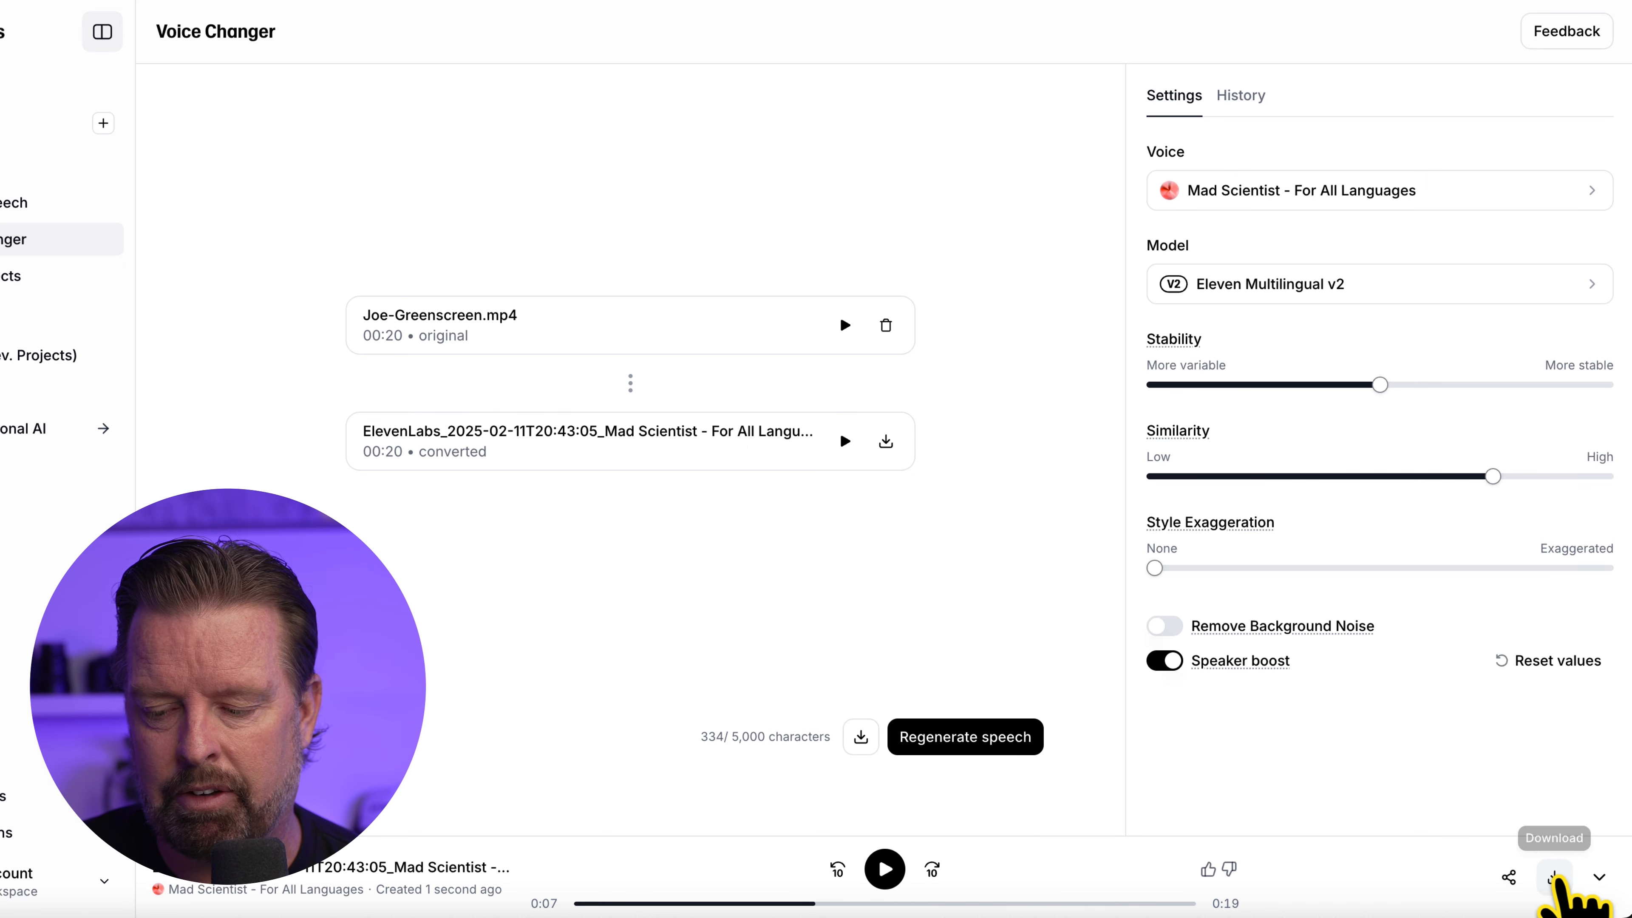
click(1557, 879)
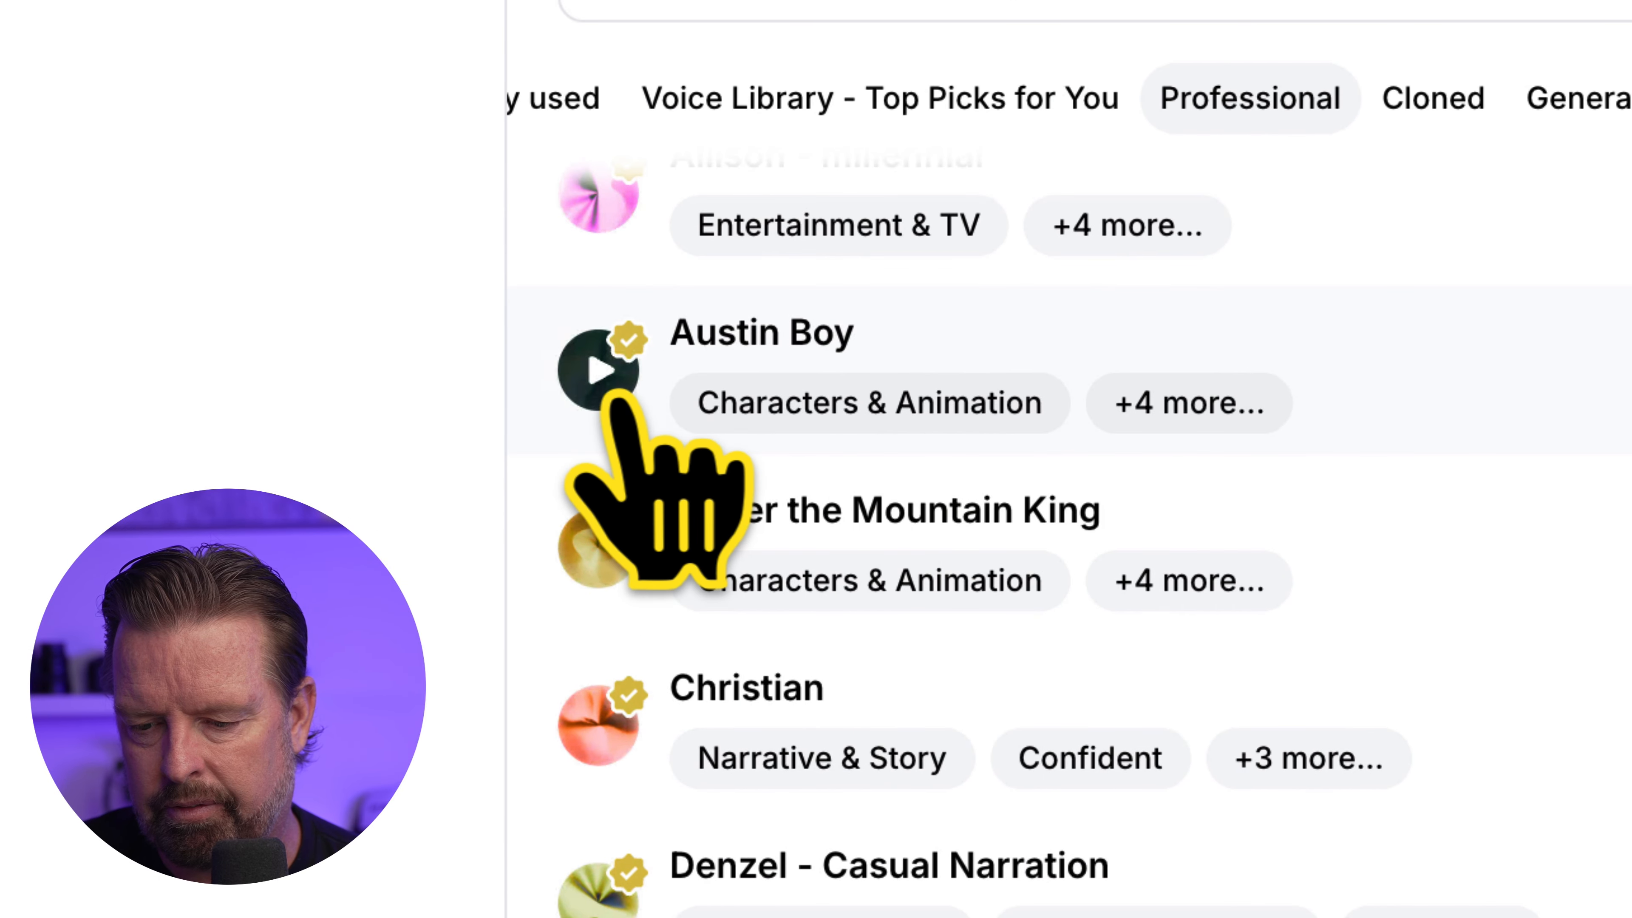
Preview and select the Austin Boy professional voice, generate the converted speech and download it
click(604, 382)
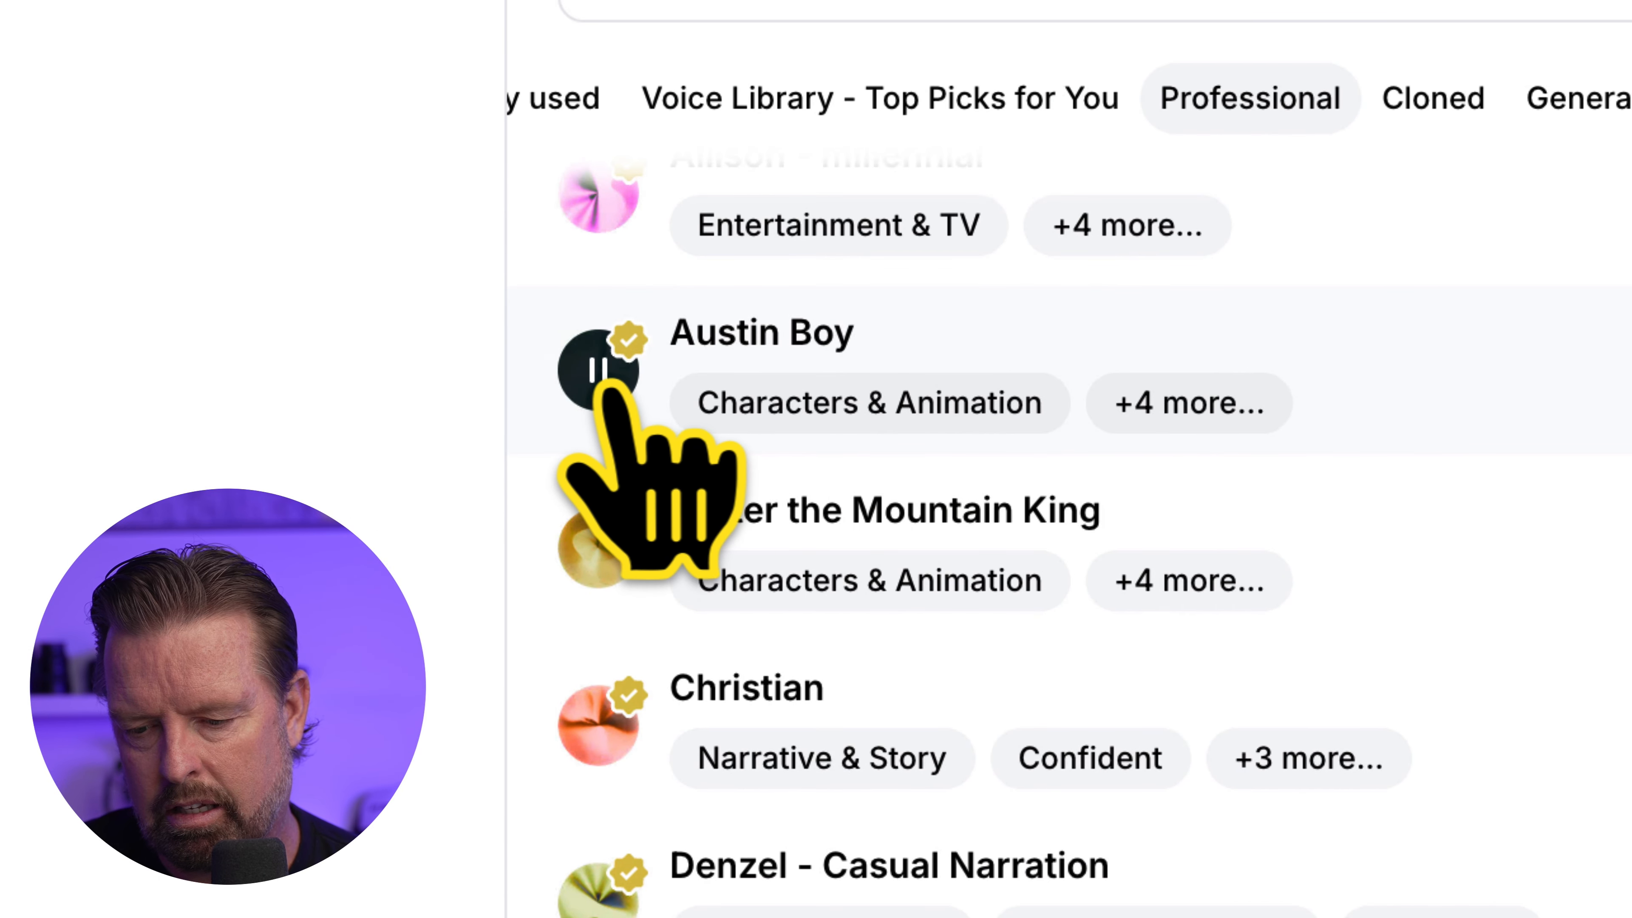
click(604, 383)
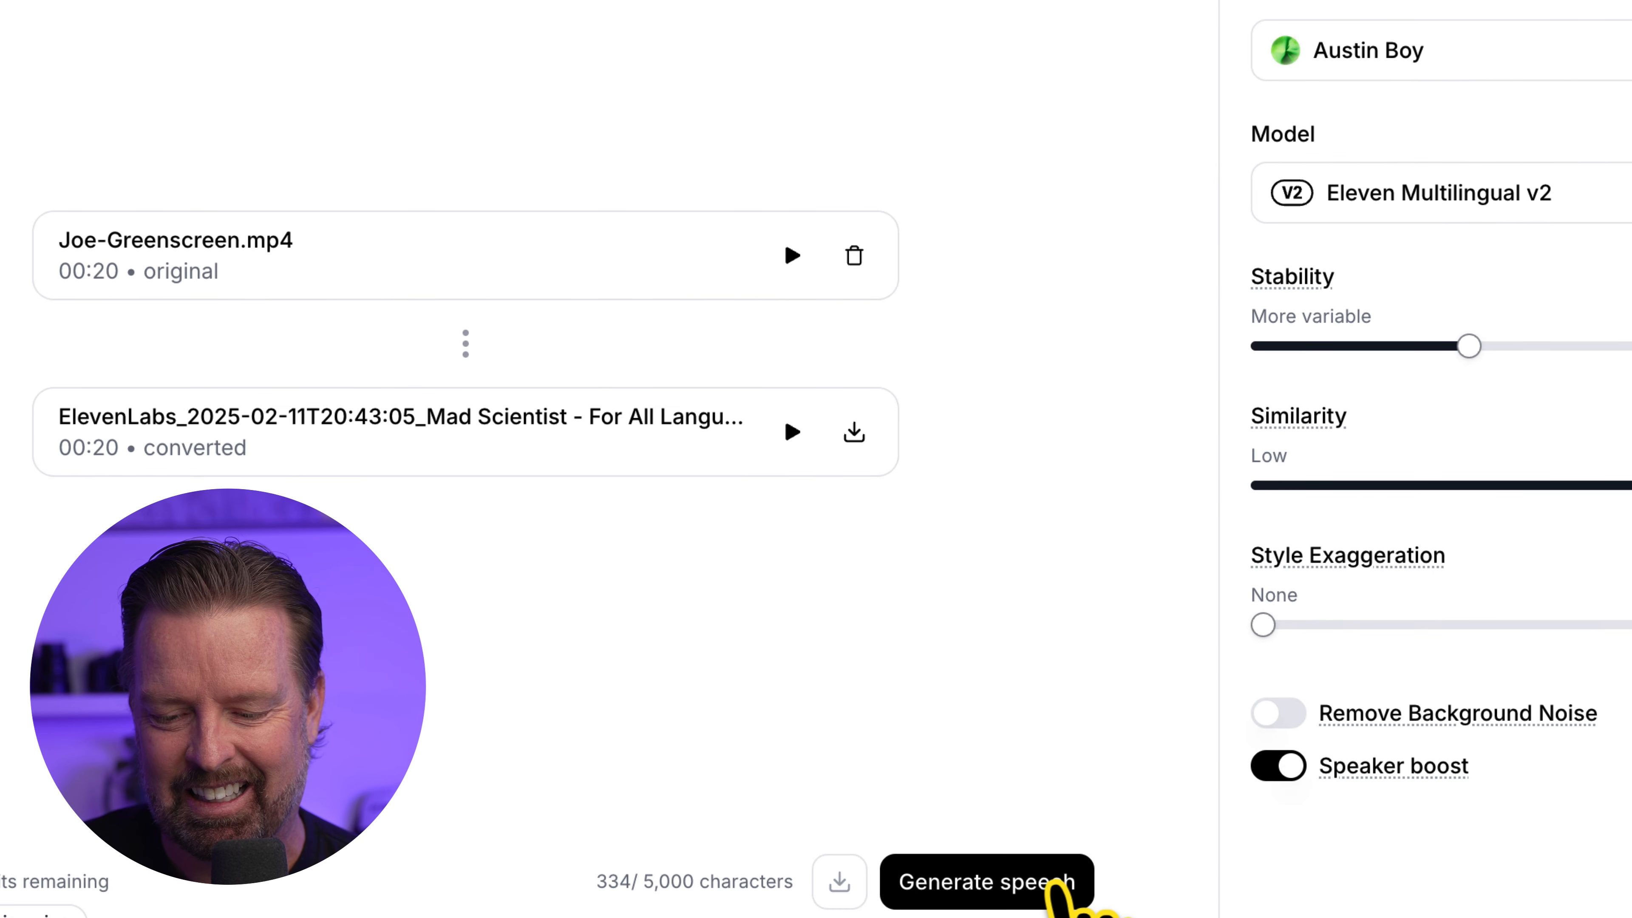
click(1029, 891)
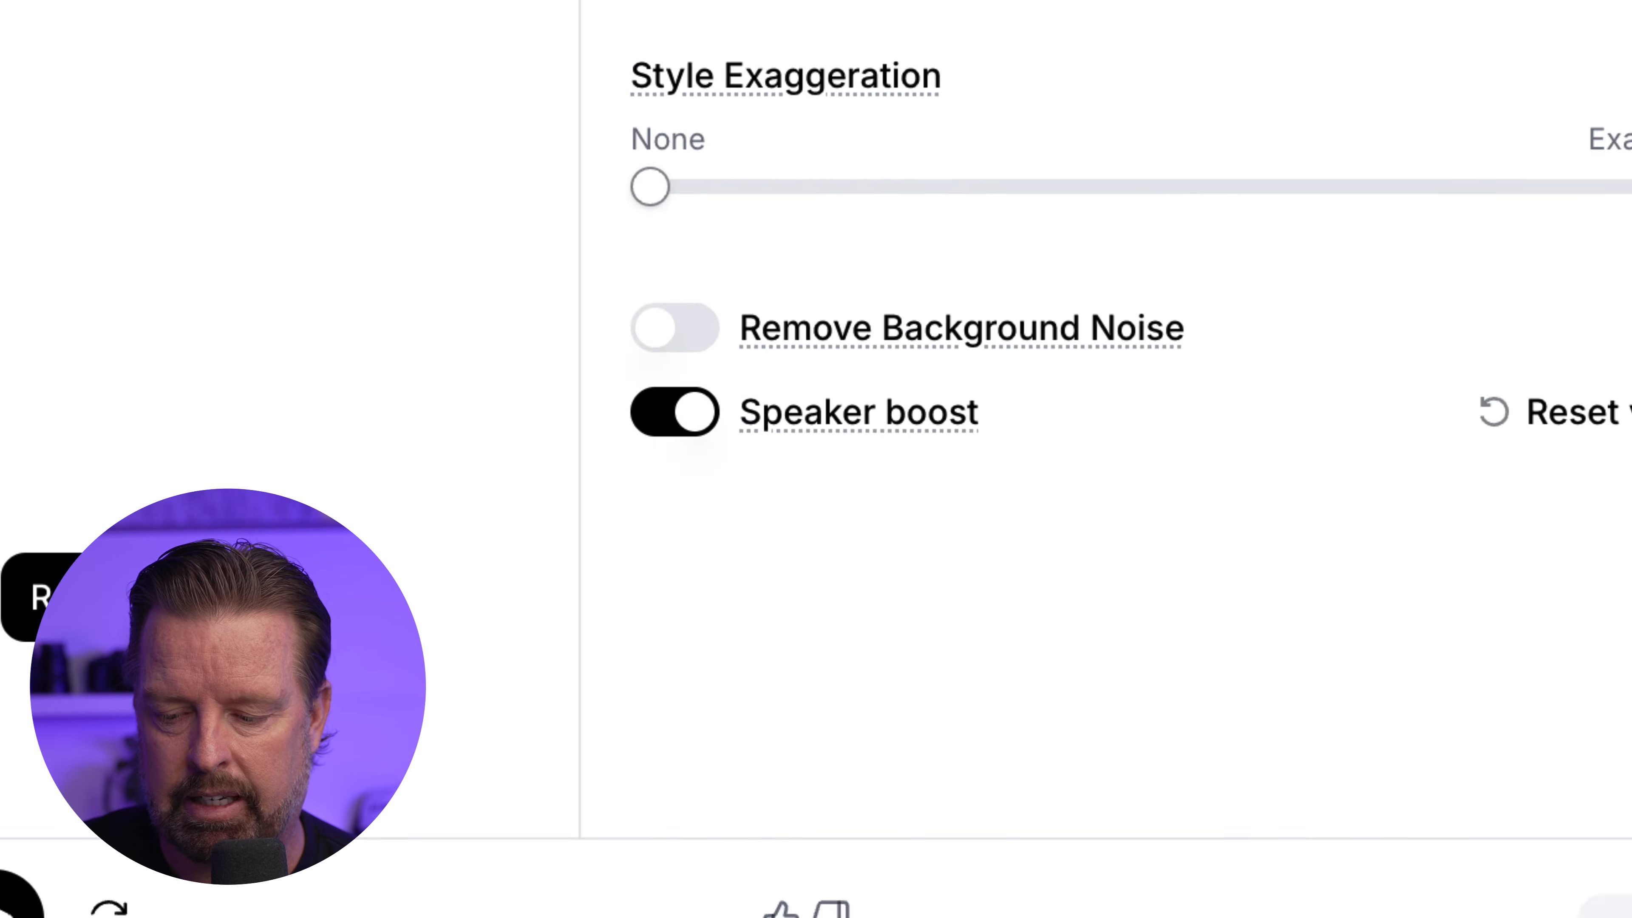
click(1369, 784)
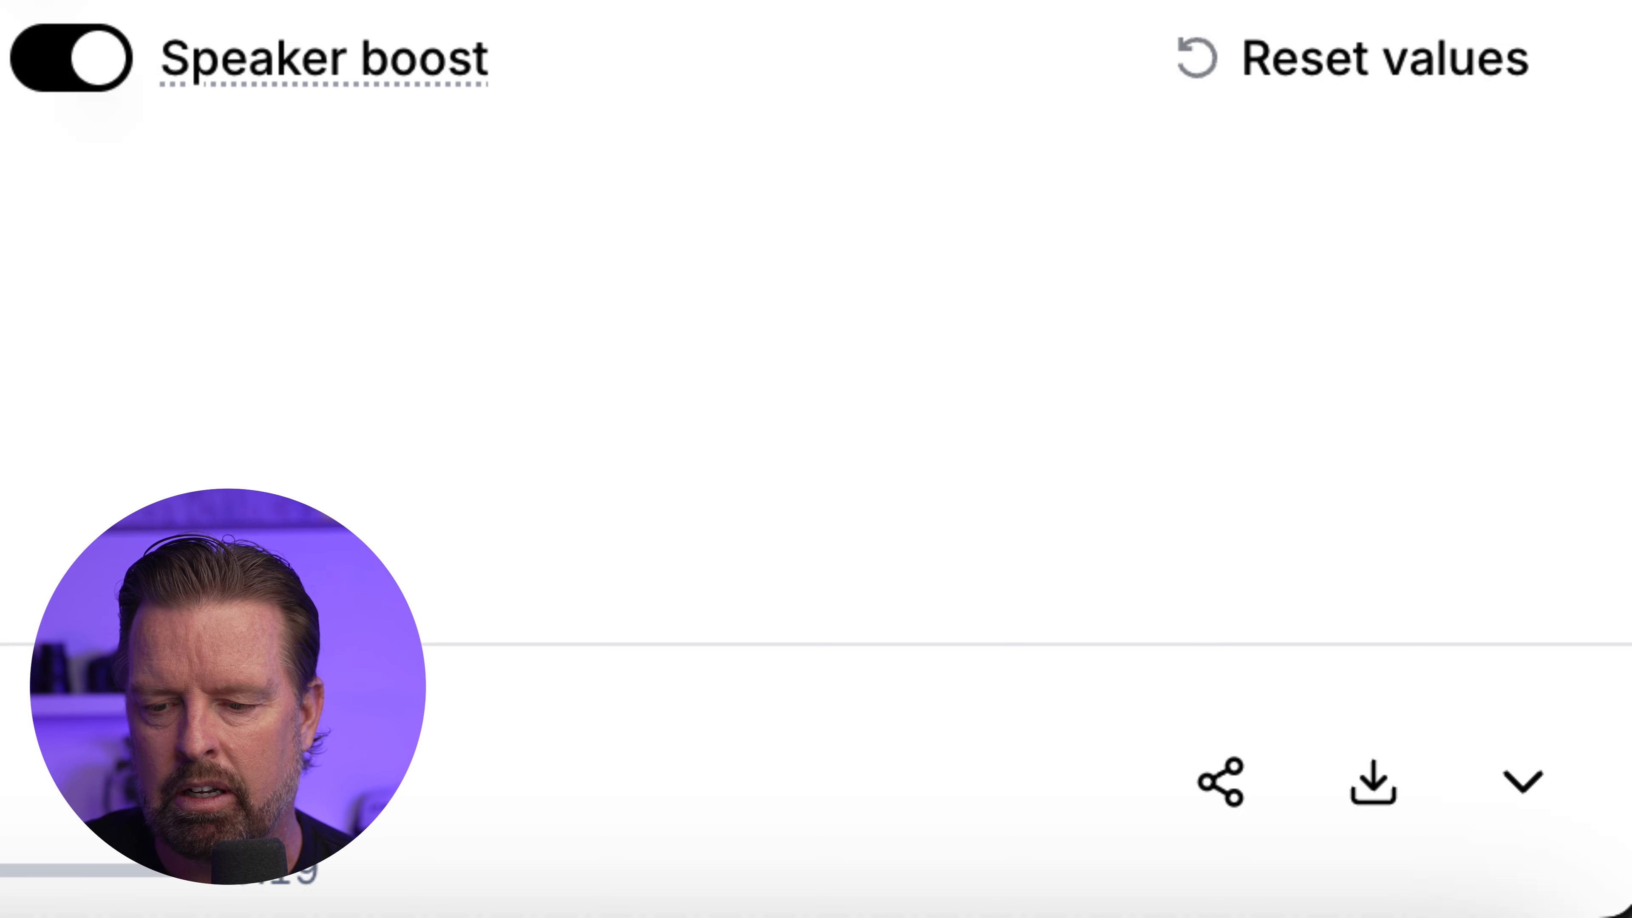
Preview the Hope and Ivy professional voices and select Ivy - Female Childish - Young, Innocent & Bubbly
click(1113, 5)
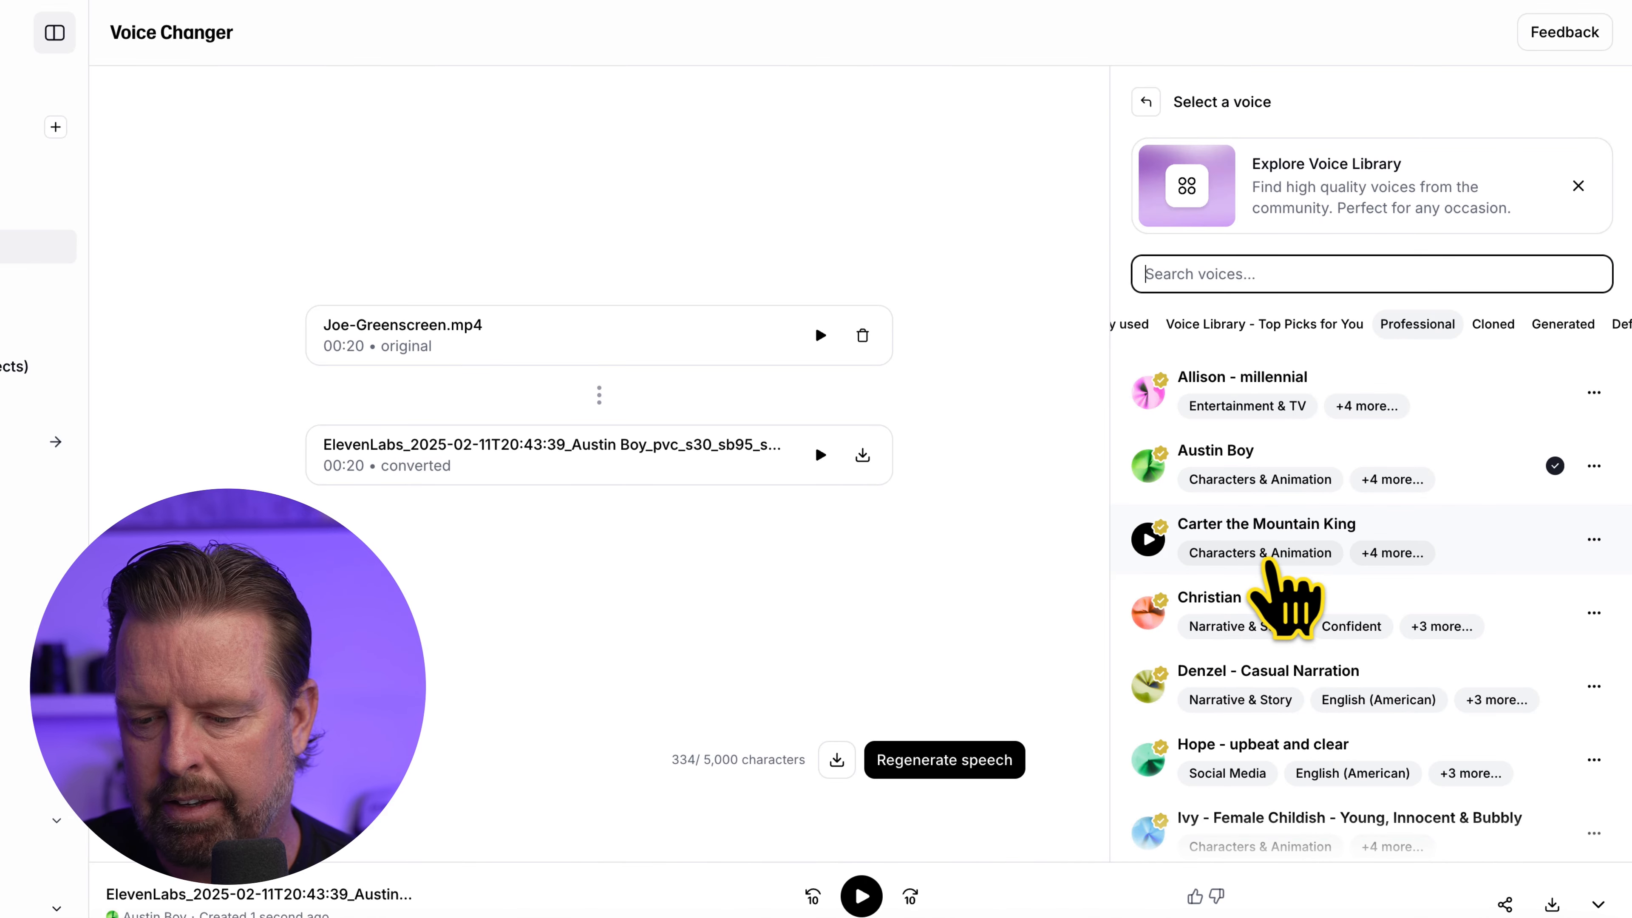
scroll(1269, 561, down, 2)
scroll(1292, 589, down, 3)
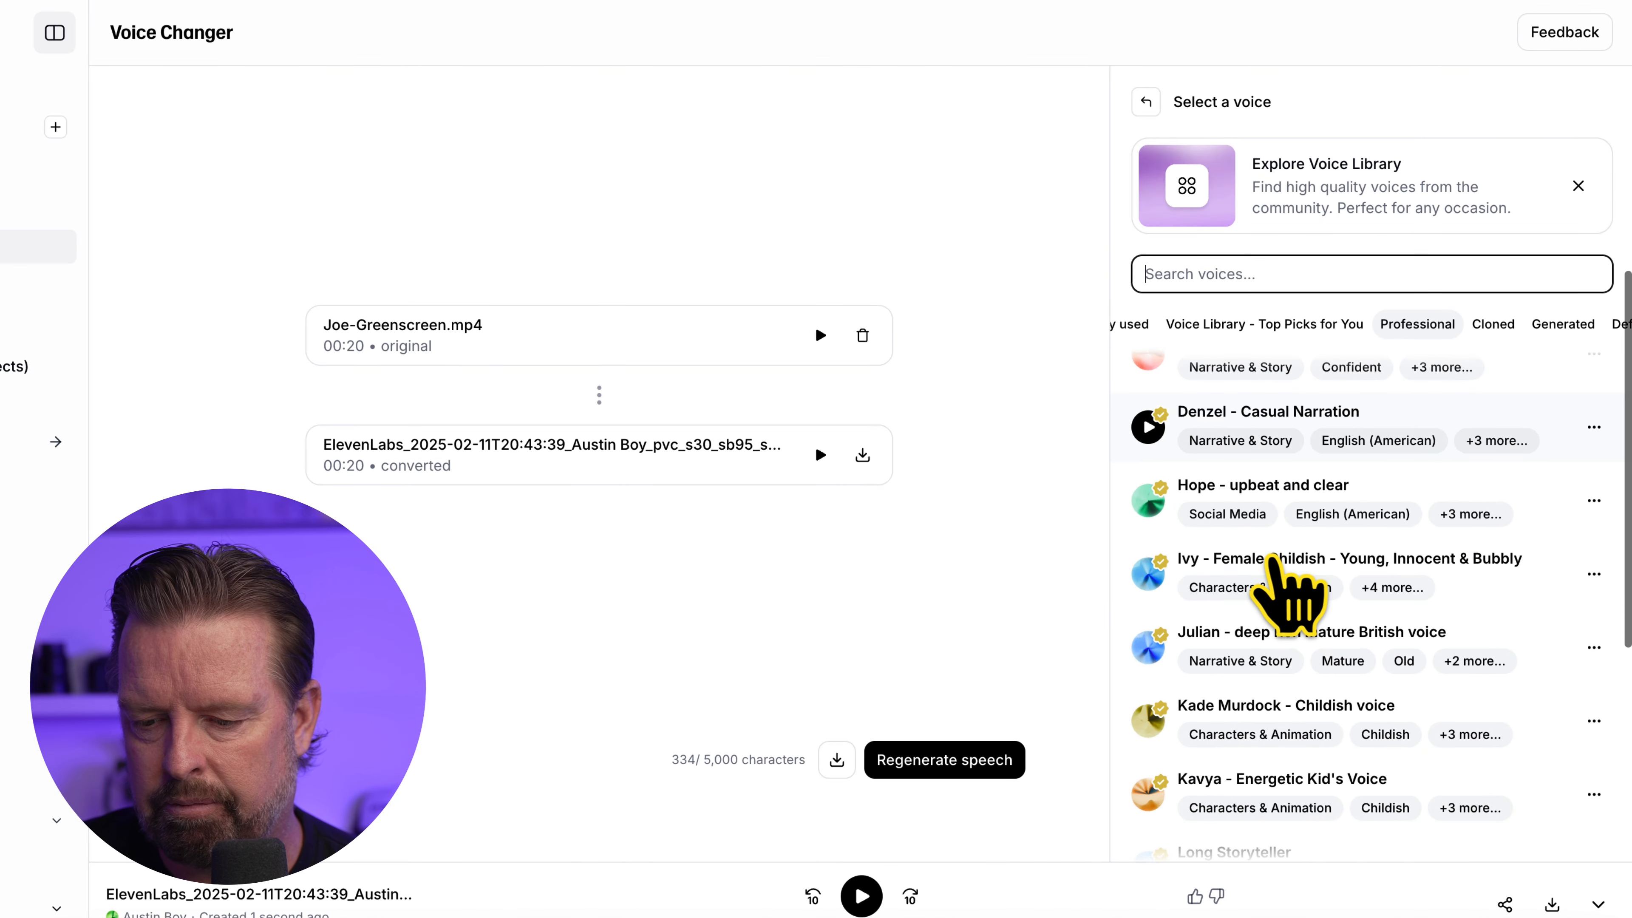
click(1148, 499)
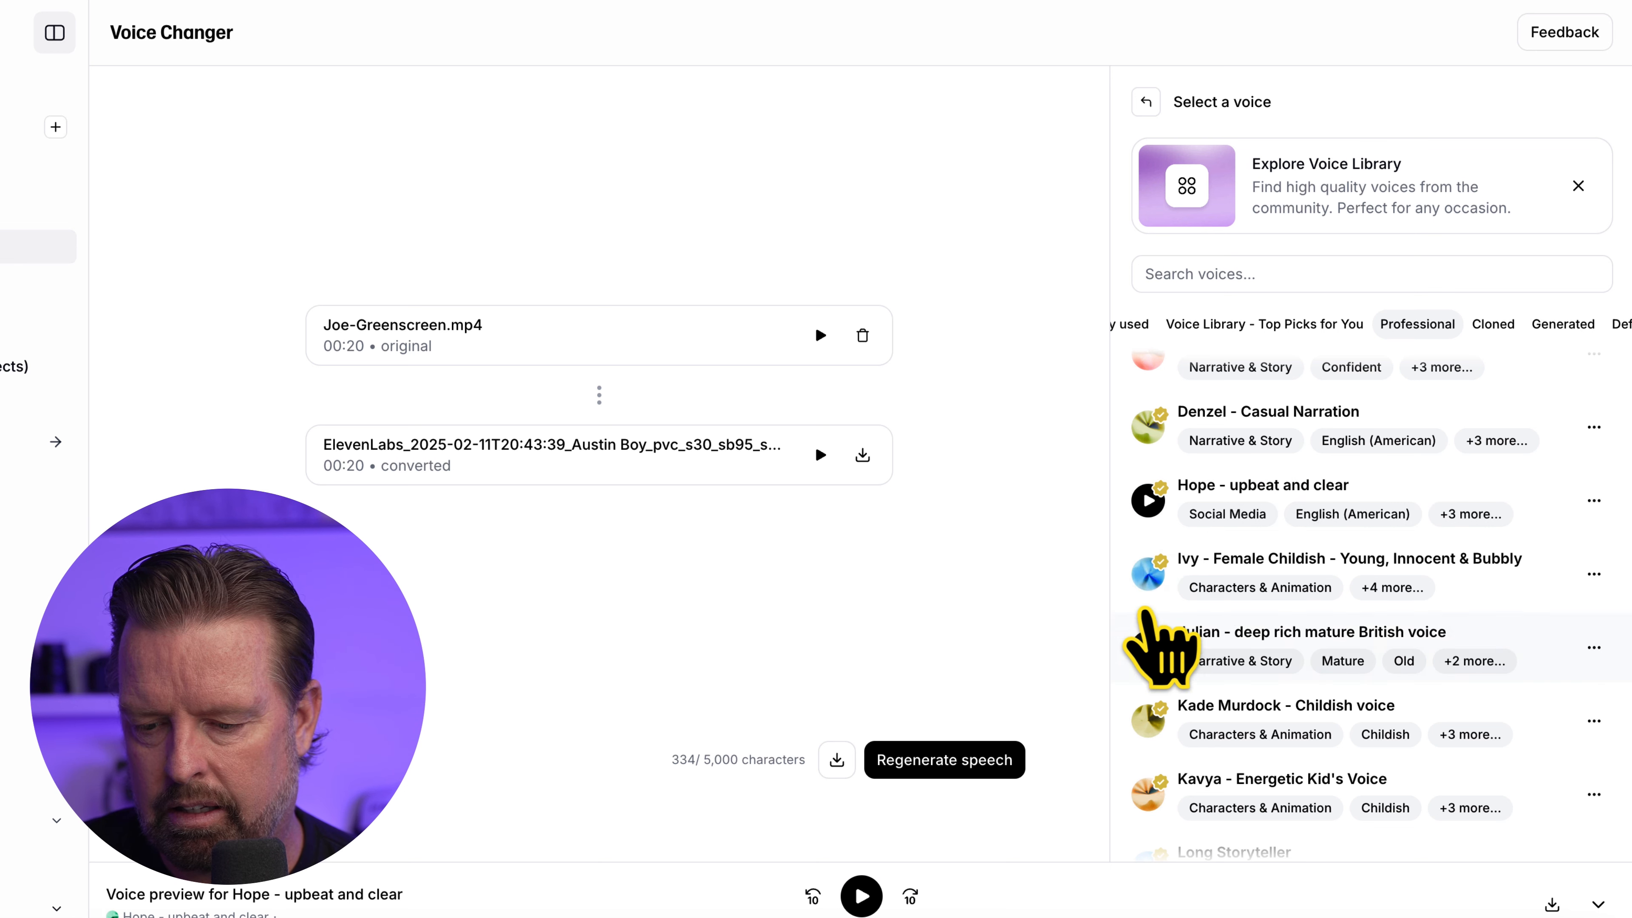
click(1149, 573)
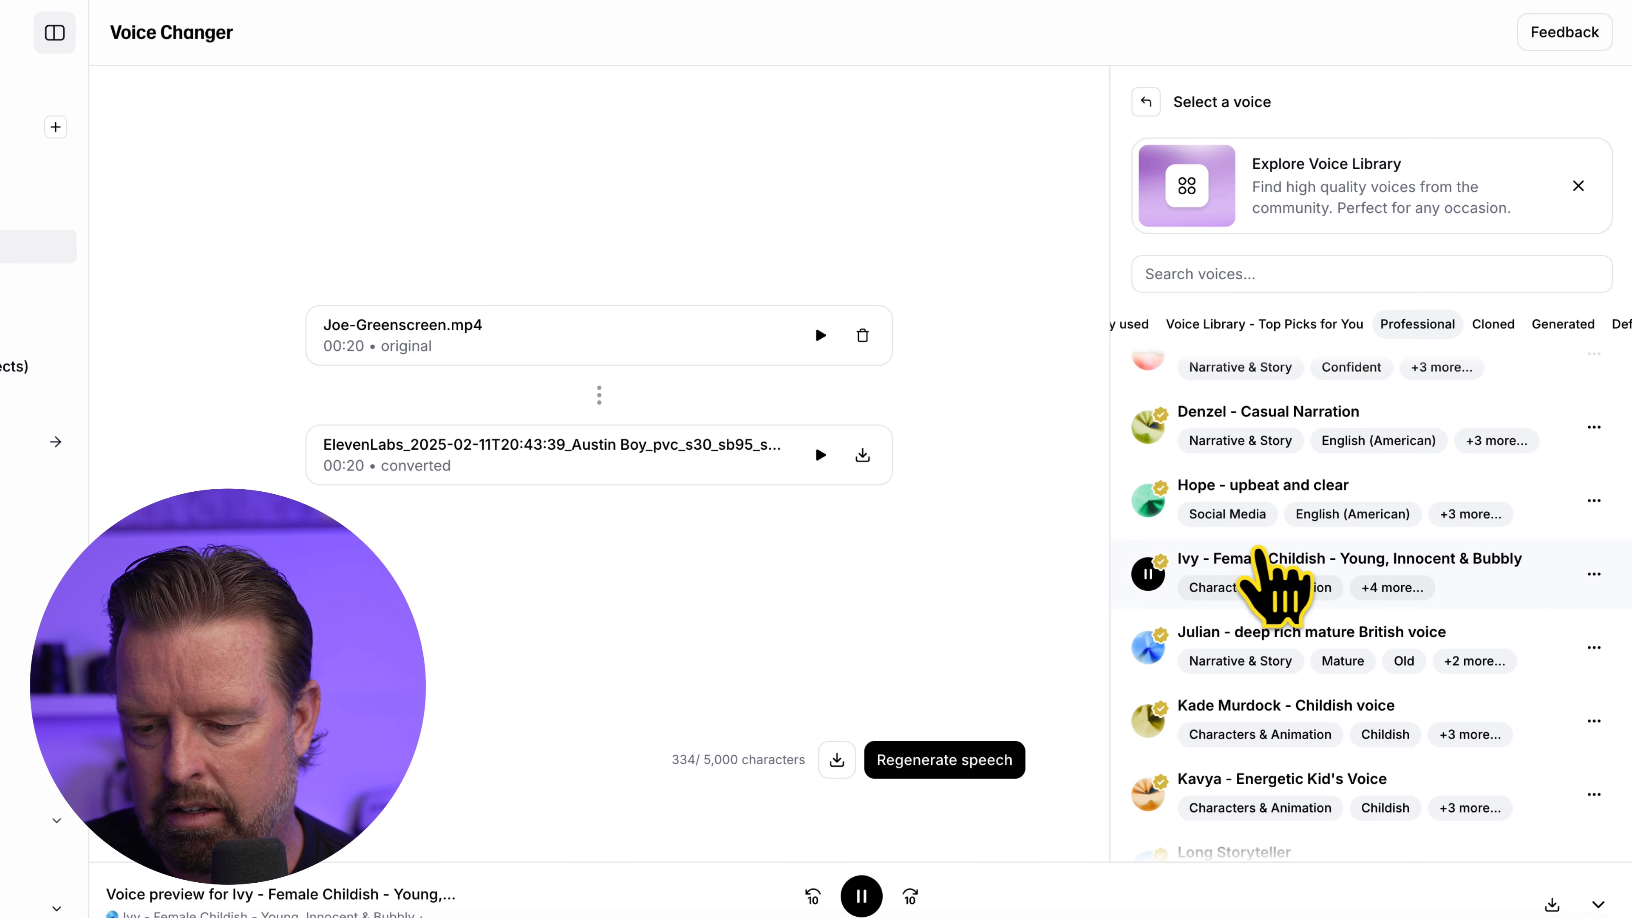
scroll(1174, 583, down, 3)
scroll(1163, 585, up, 1)
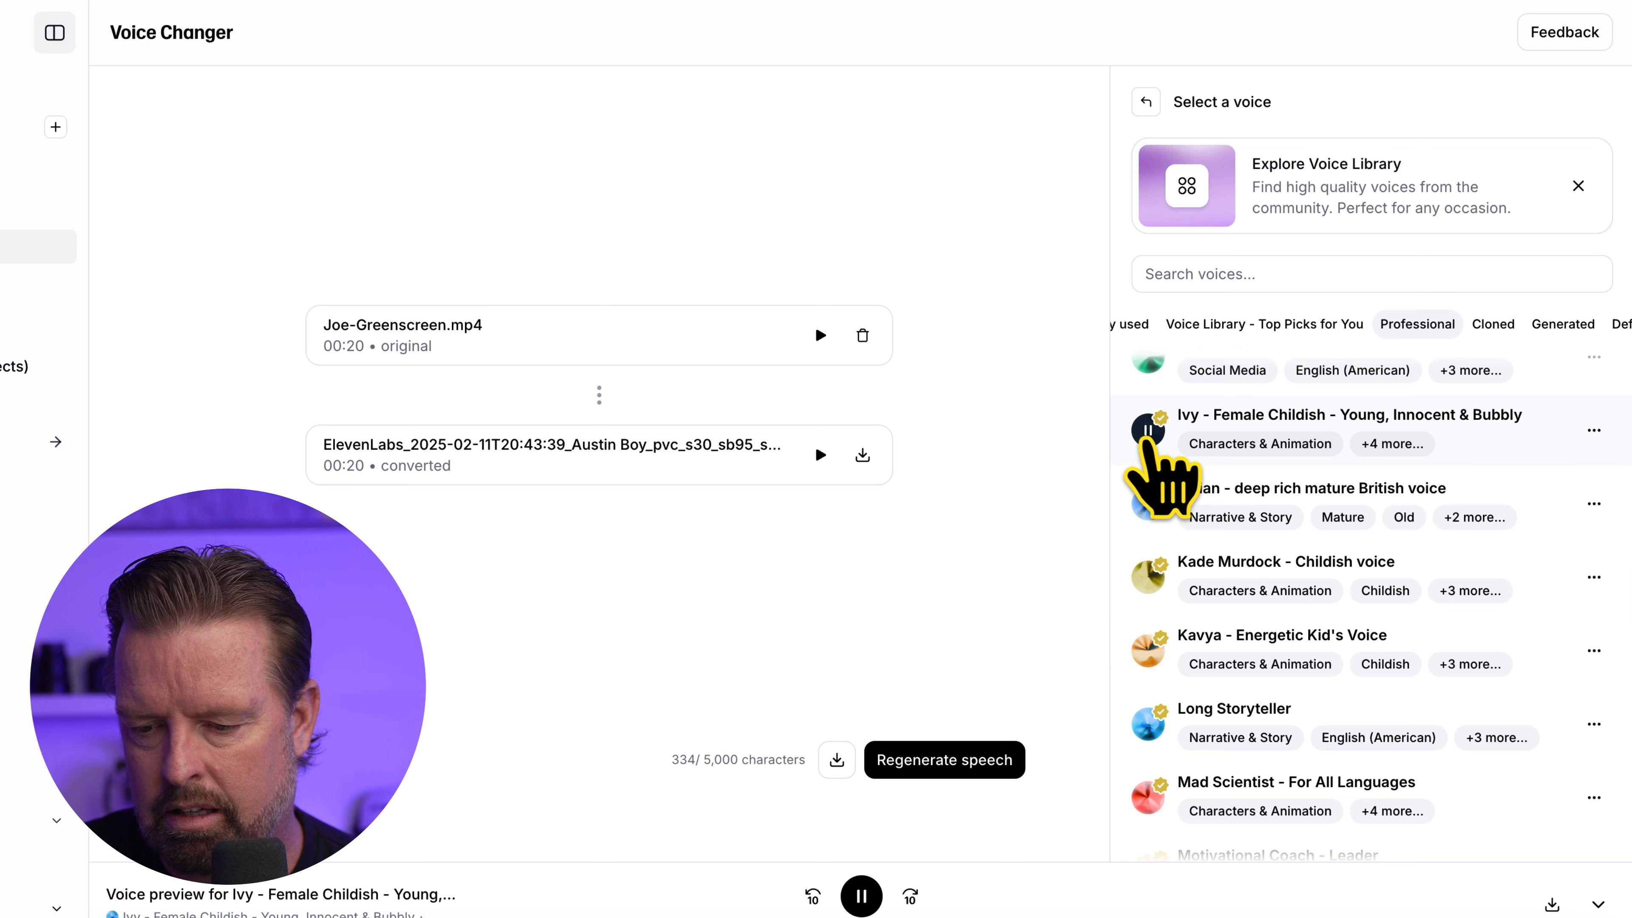
click(1272, 429)
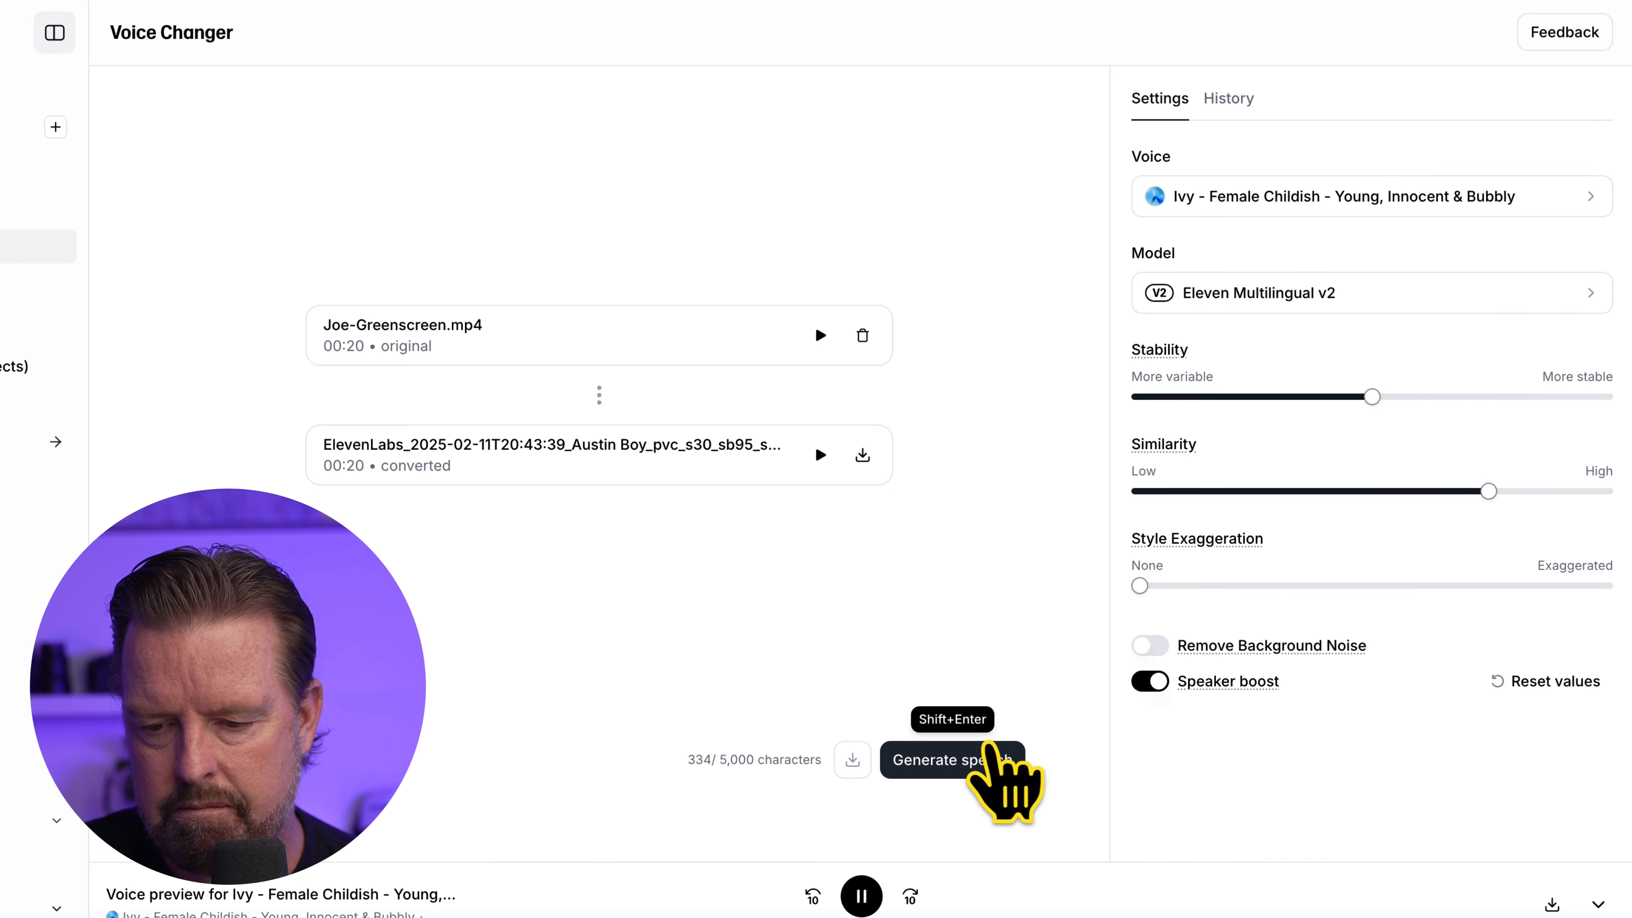
Generate the speech with the Ivy voice, stop its playback and download the converted audio
click(967, 759)
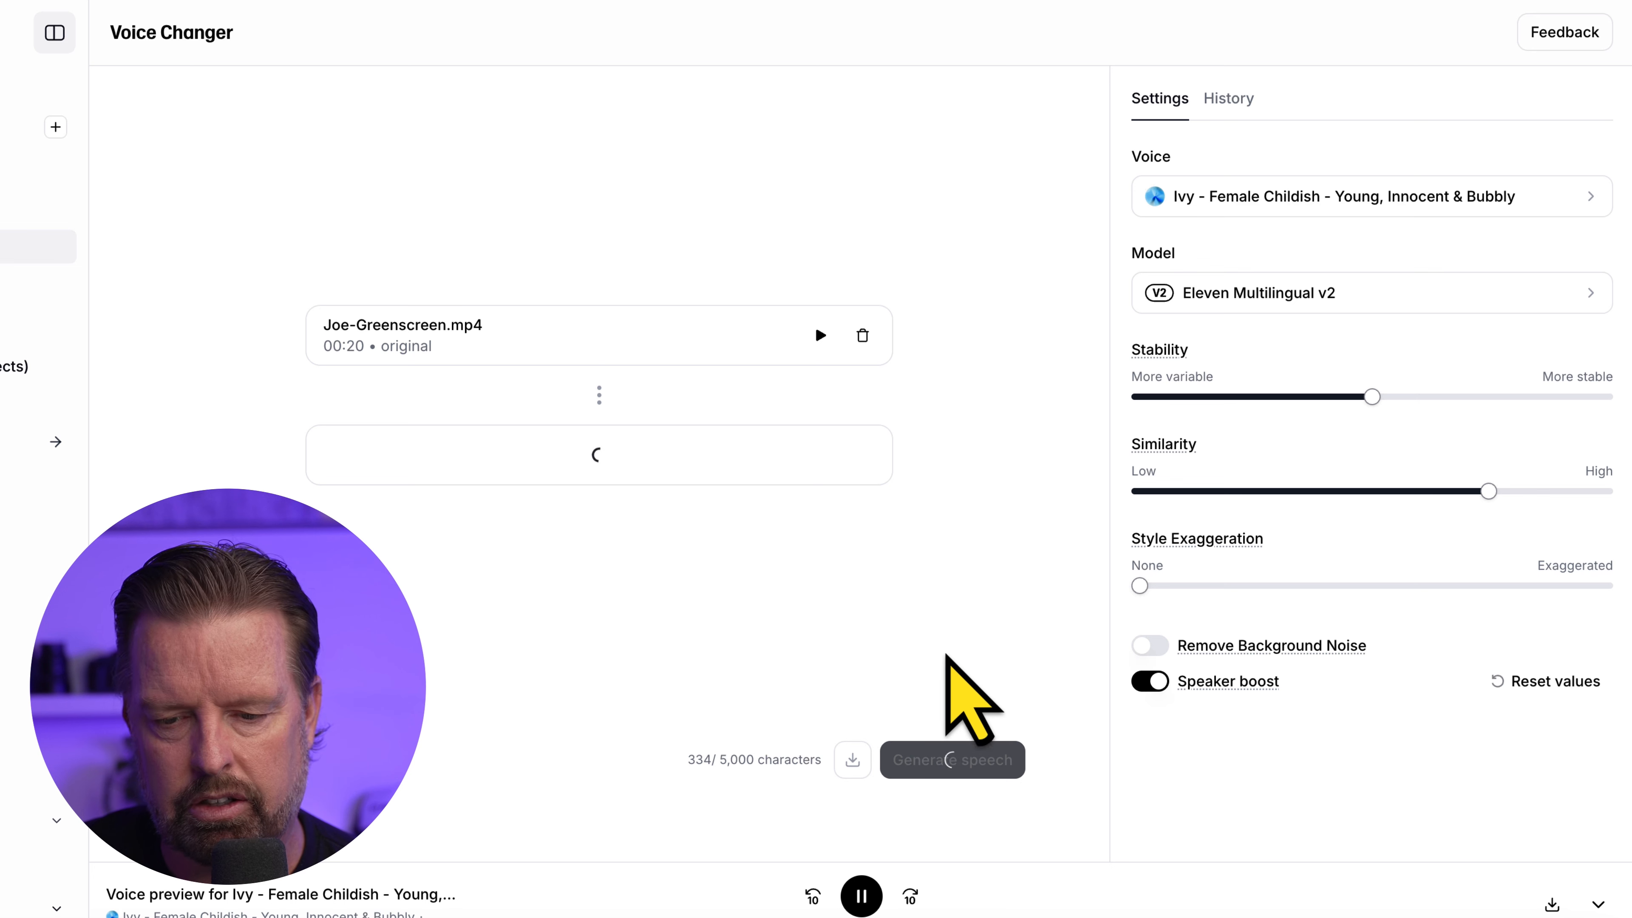
click(864, 897)
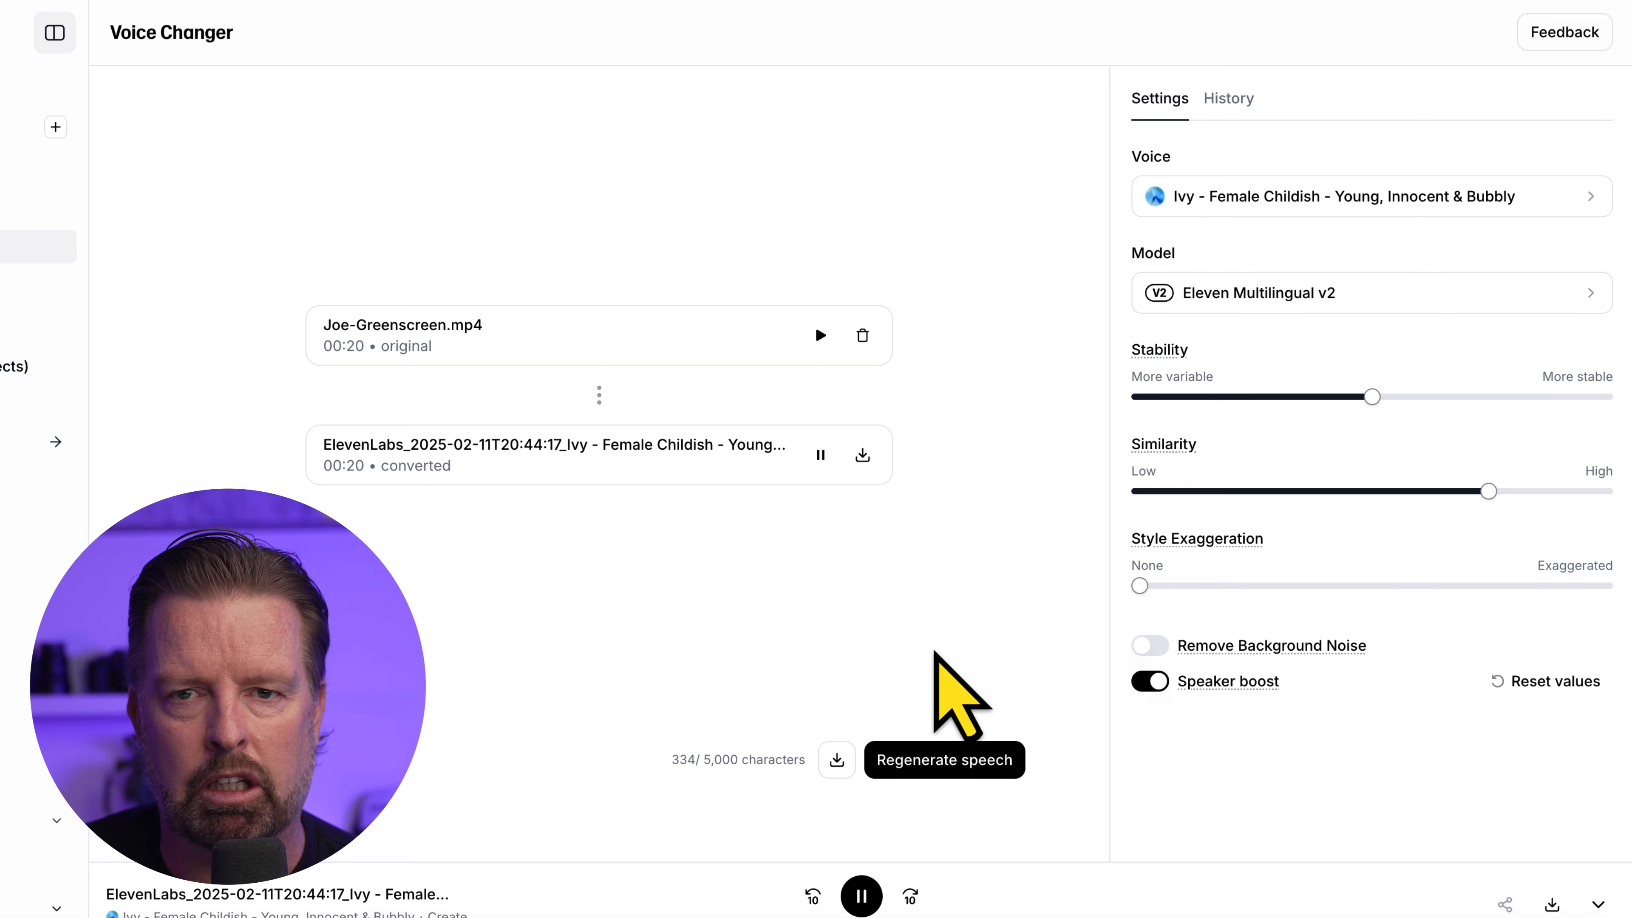
click(863, 899)
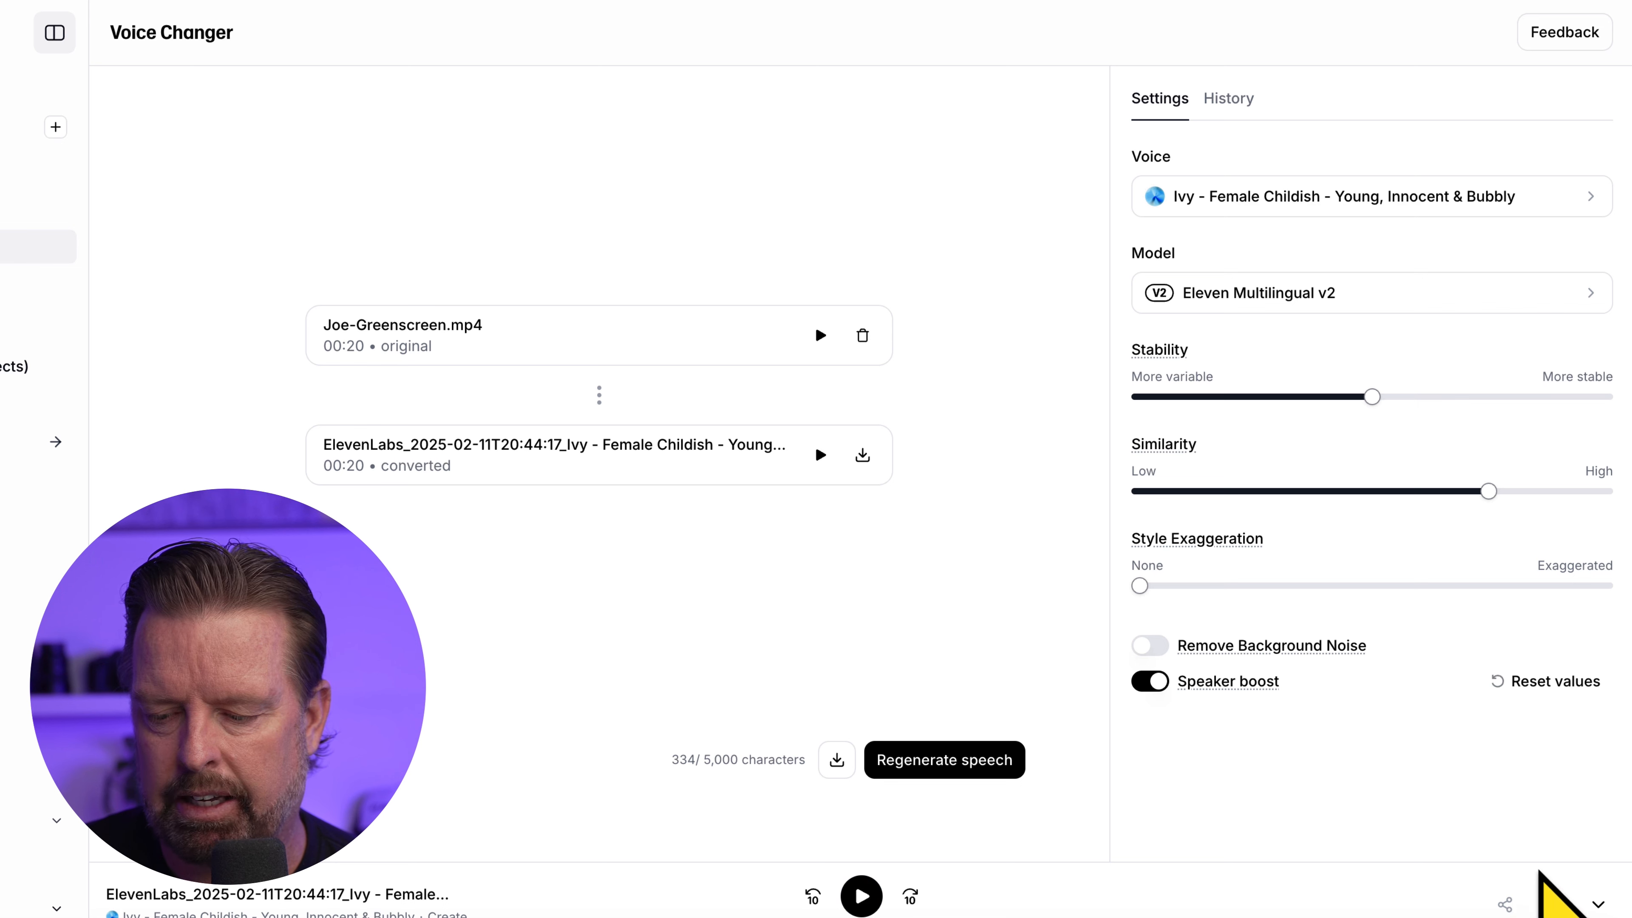
click(1555, 904)
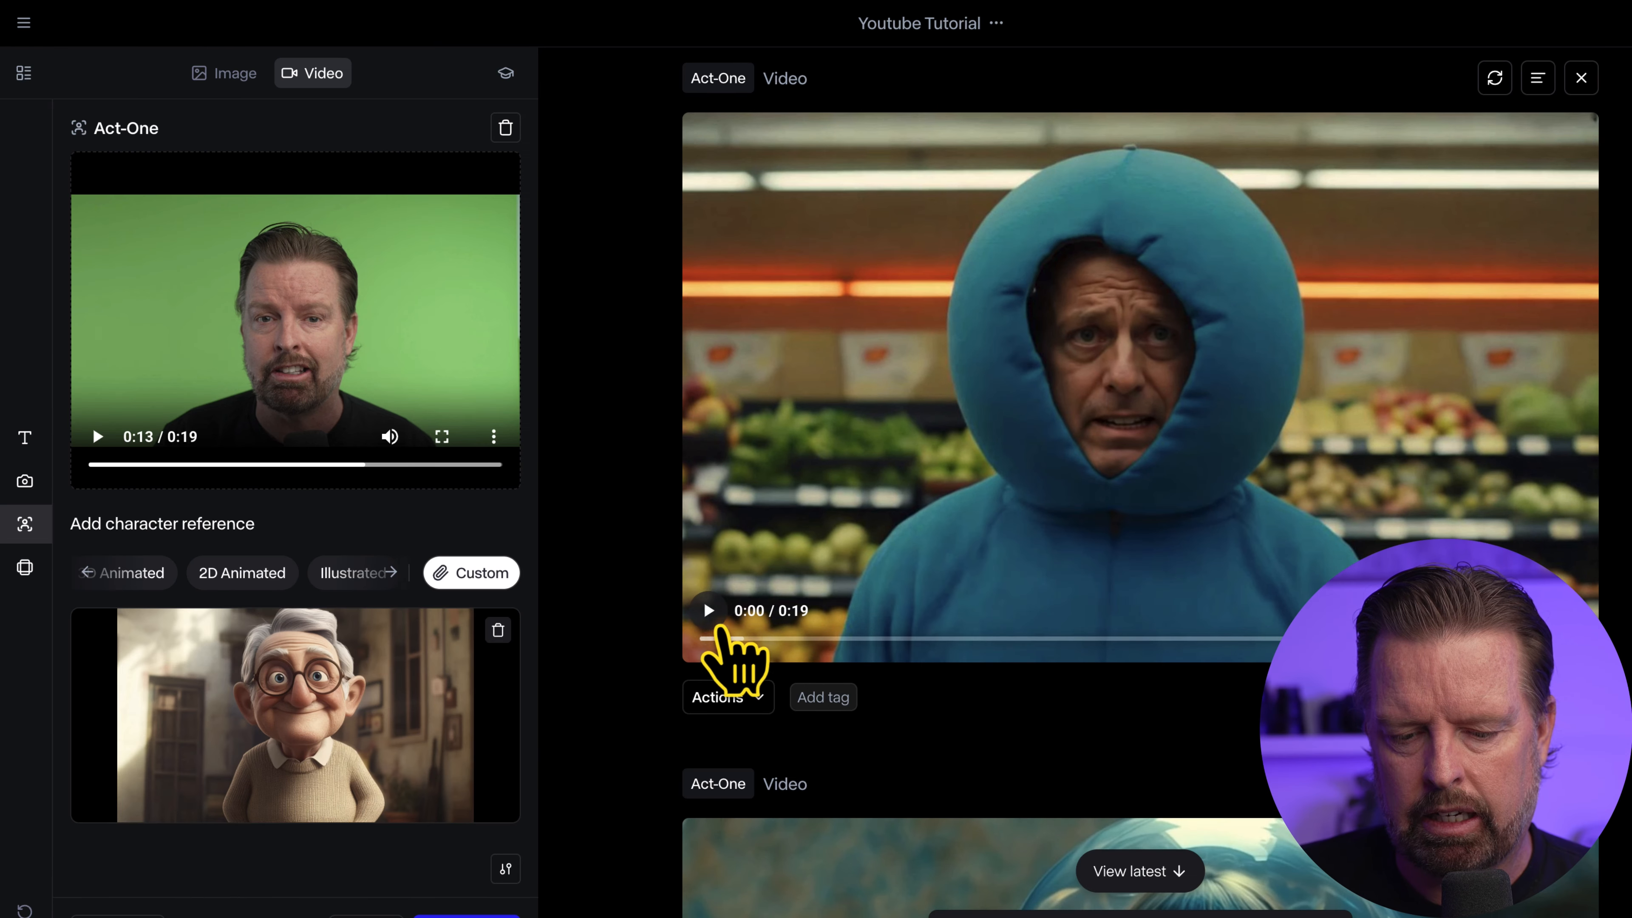
In Runway, play part of the generated Act-One video of the man in the blue hood
click(709, 610)
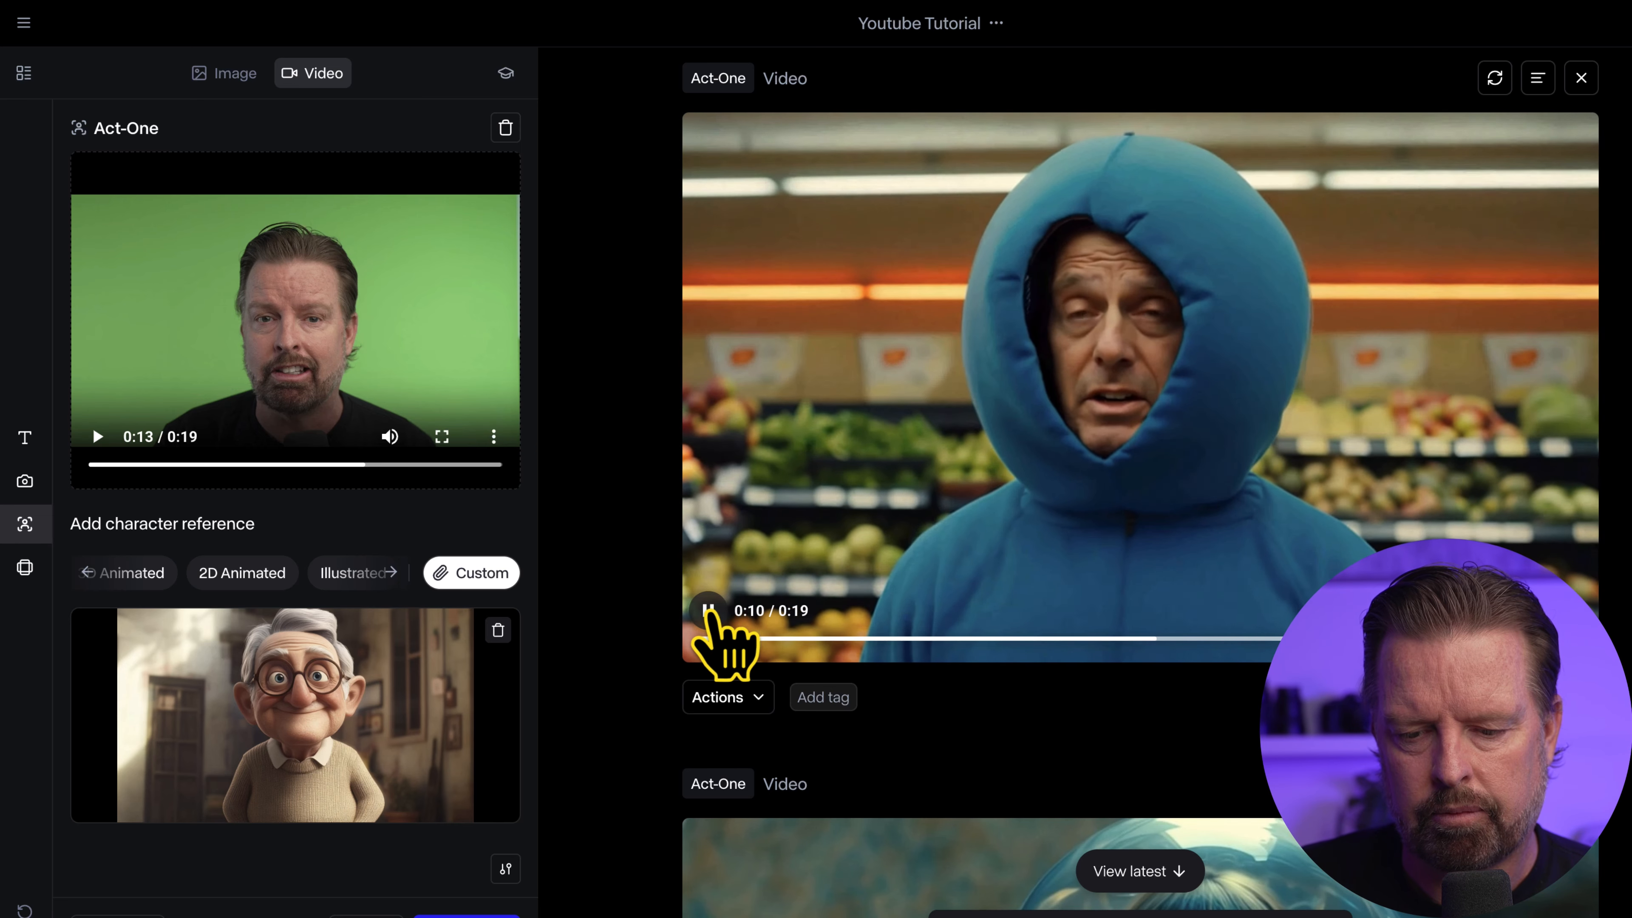
click(709, 612)
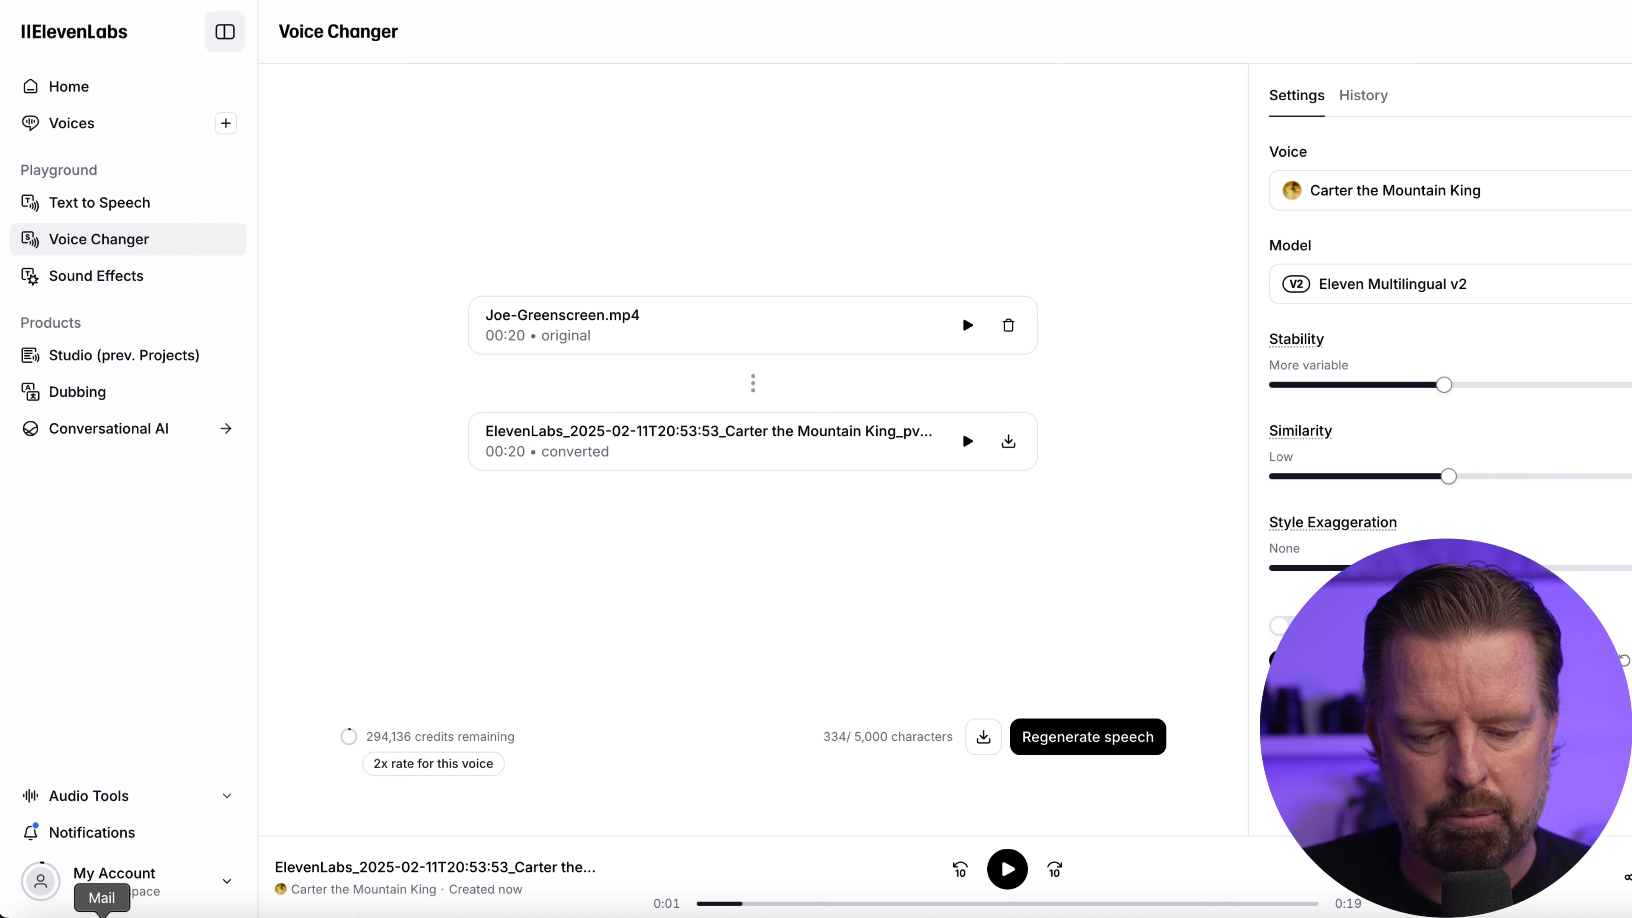
Switch to Premiere Pro, place the grocery-store Act-One clip at the very start of tracks V1 and A1 and briefly play it
click(229, 915)
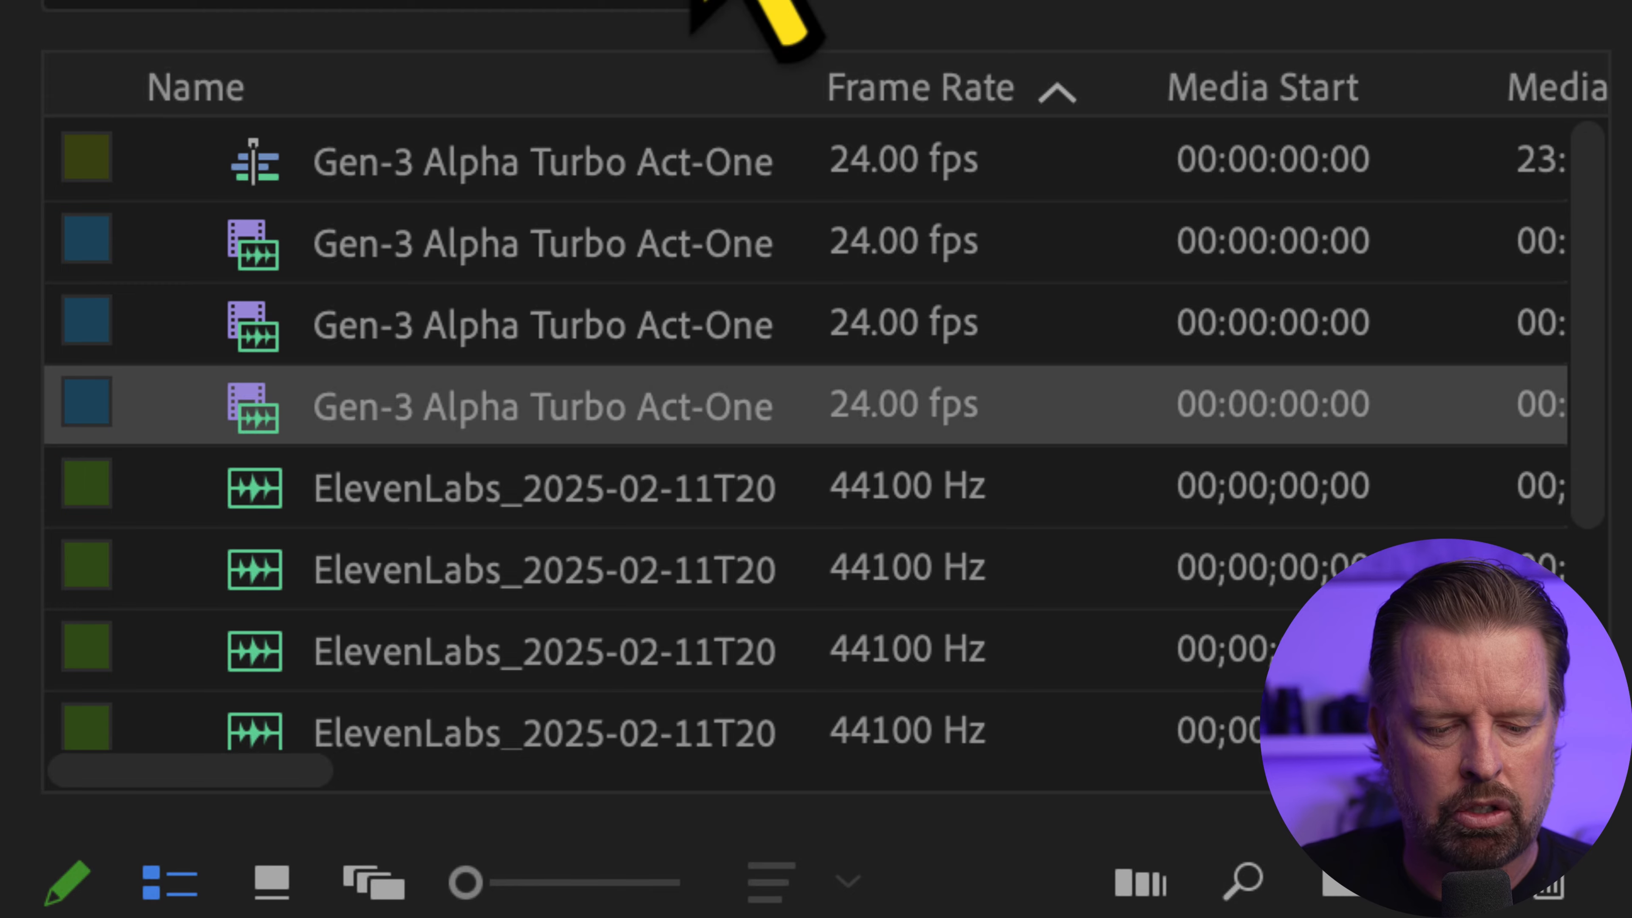
drag(248, 426, 879, 722)
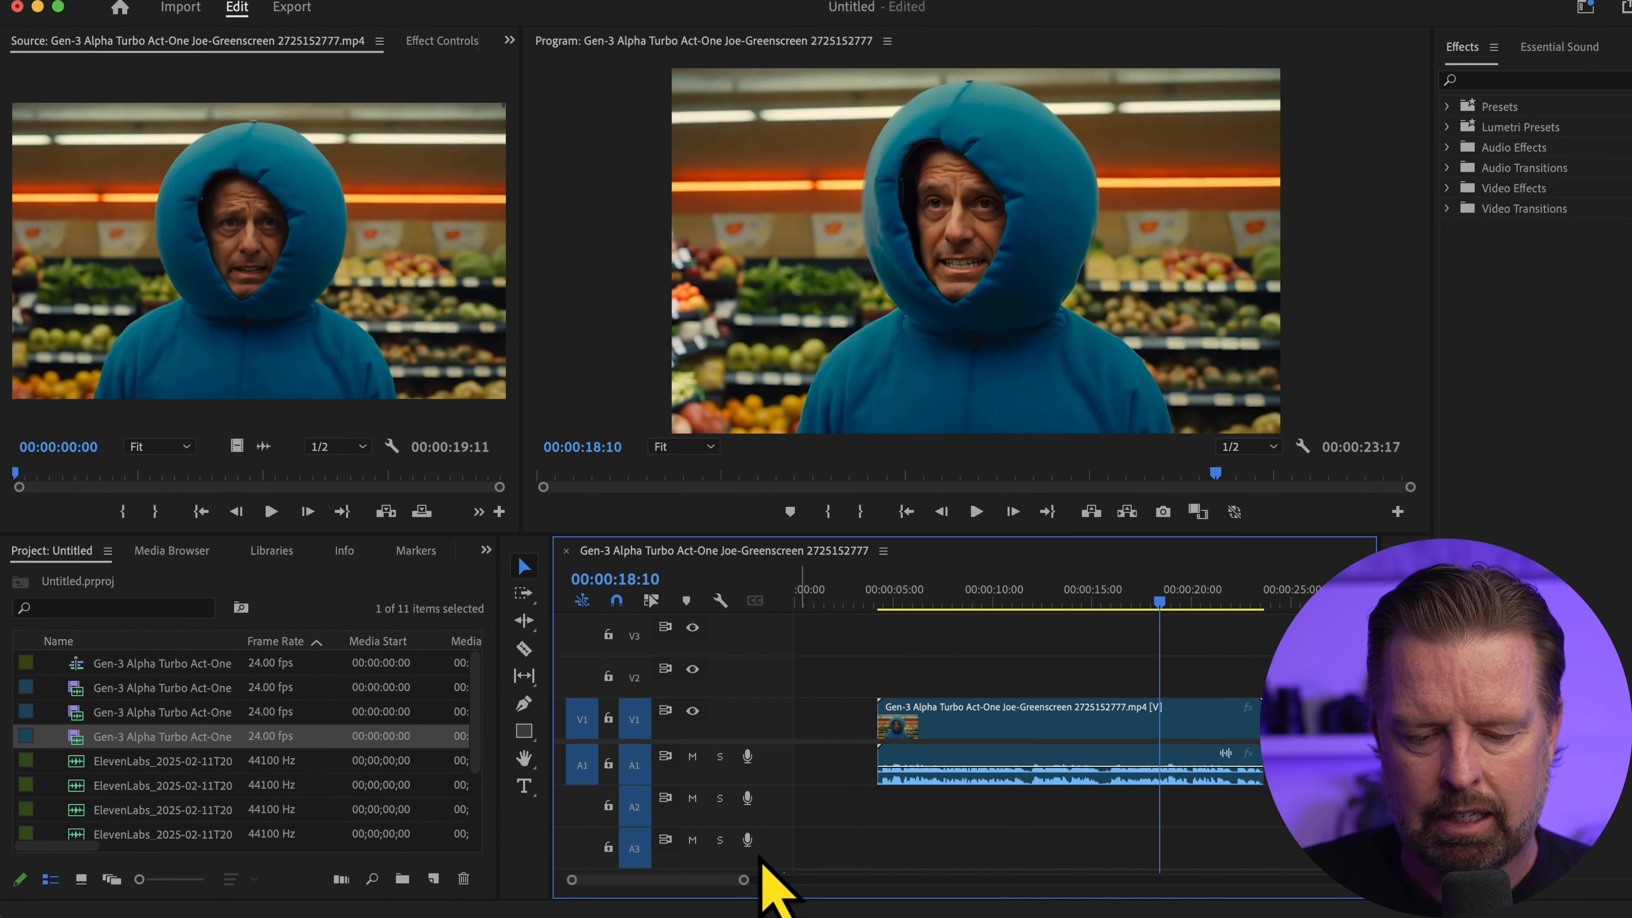
drag(742, 879, 810, 880)
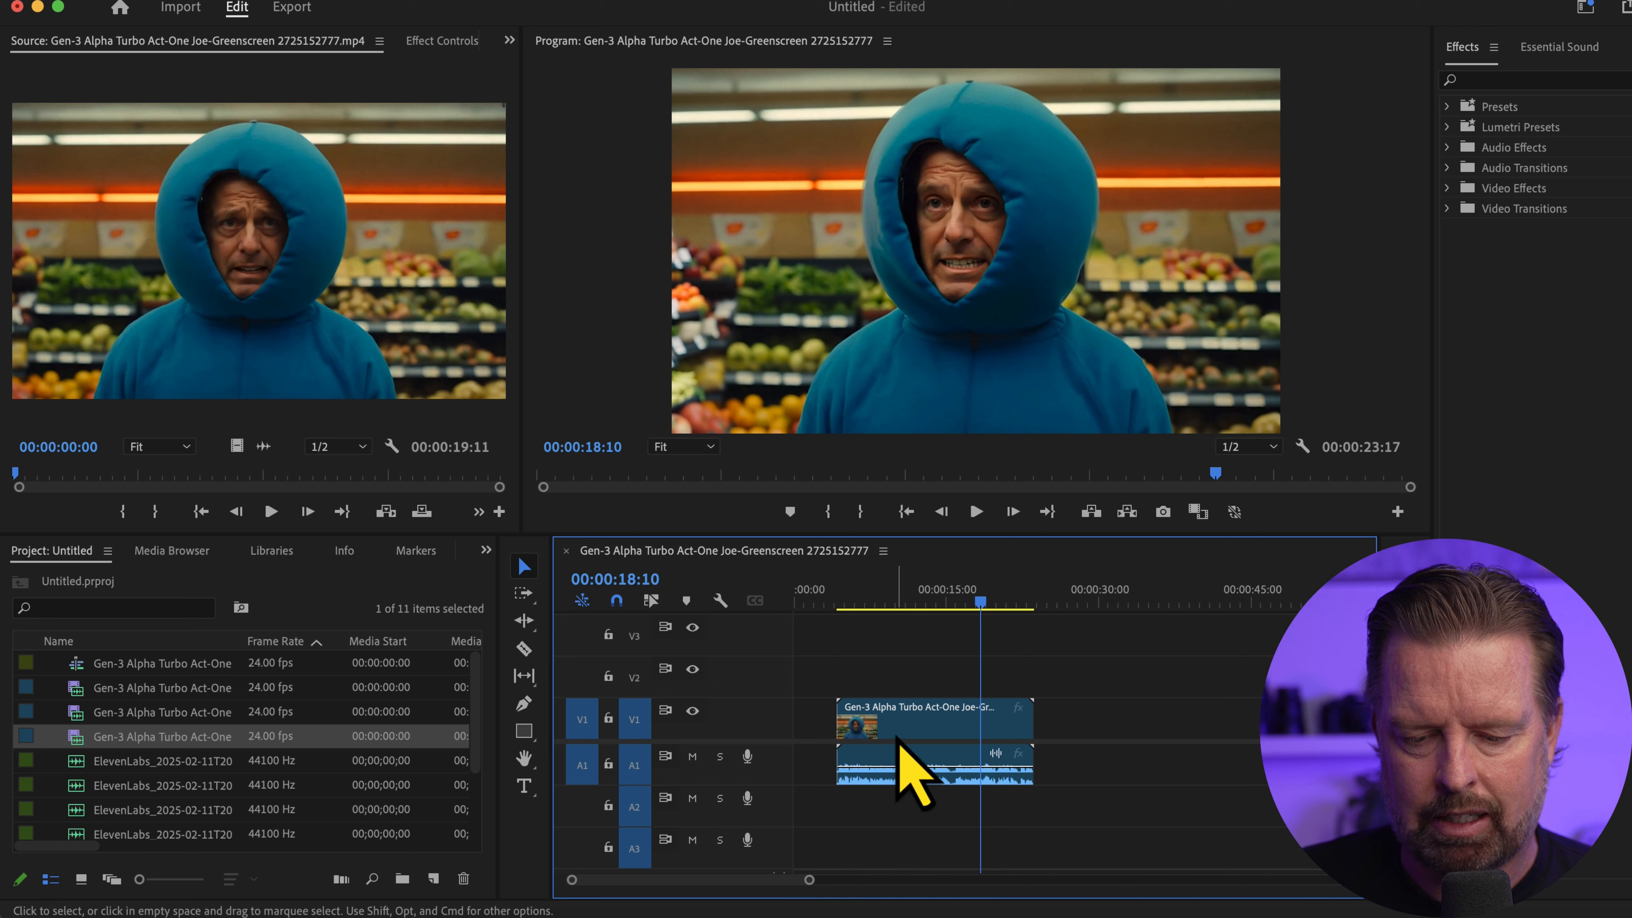
drag(898, 735, 781, 736)
key(super+z)
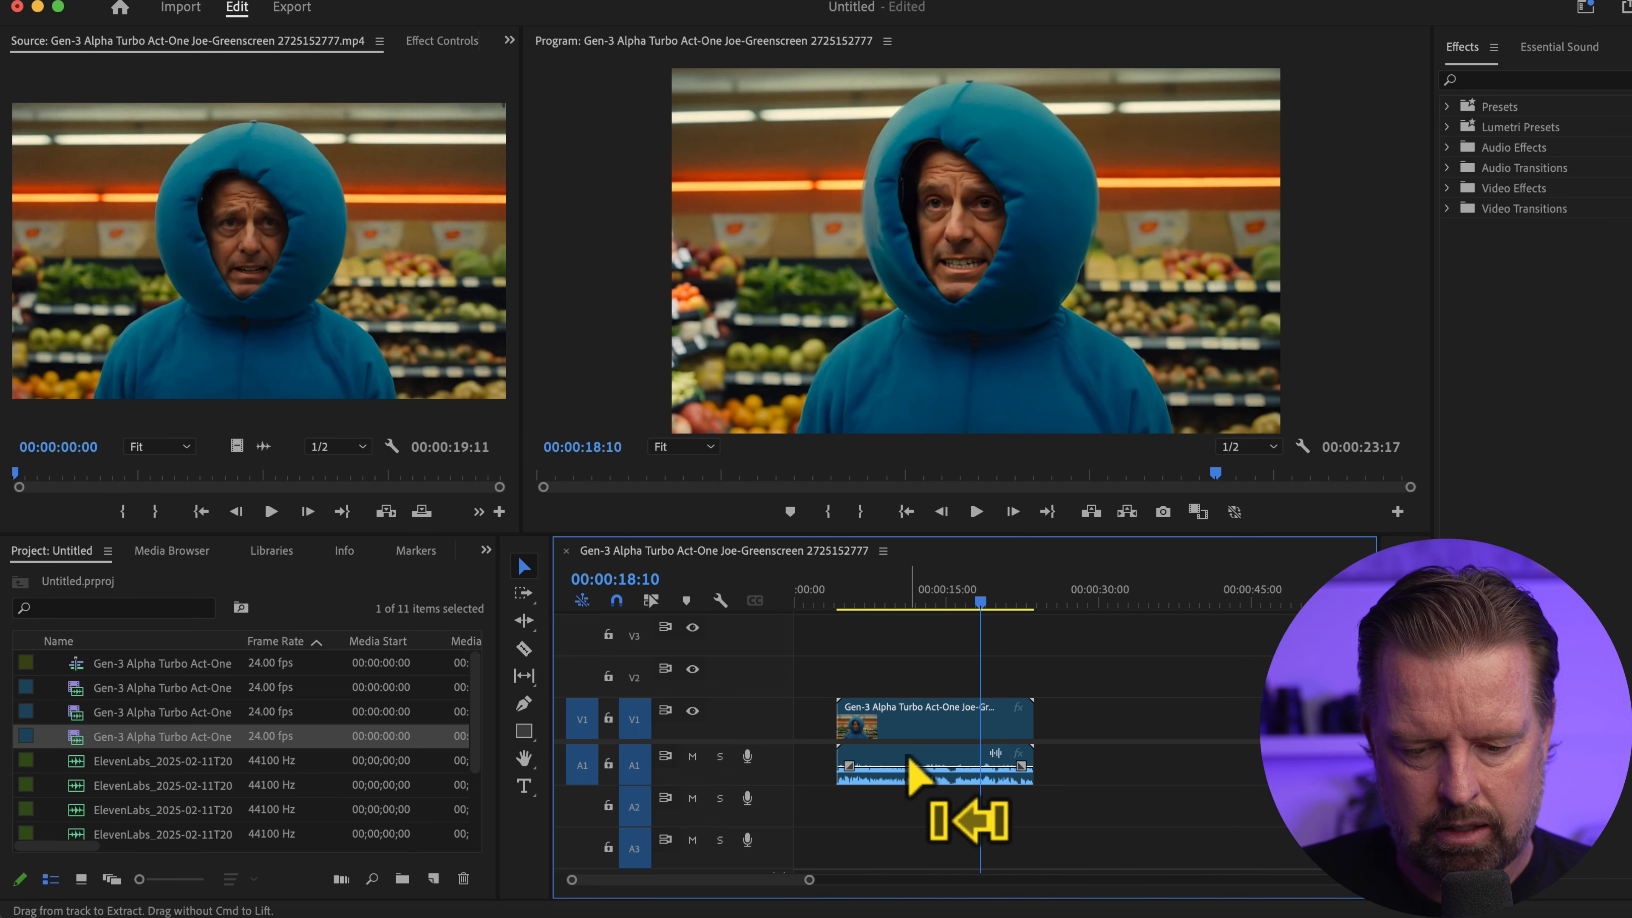
drag(853, 657, 813, 771)
drag(842, 595, 730, 602)
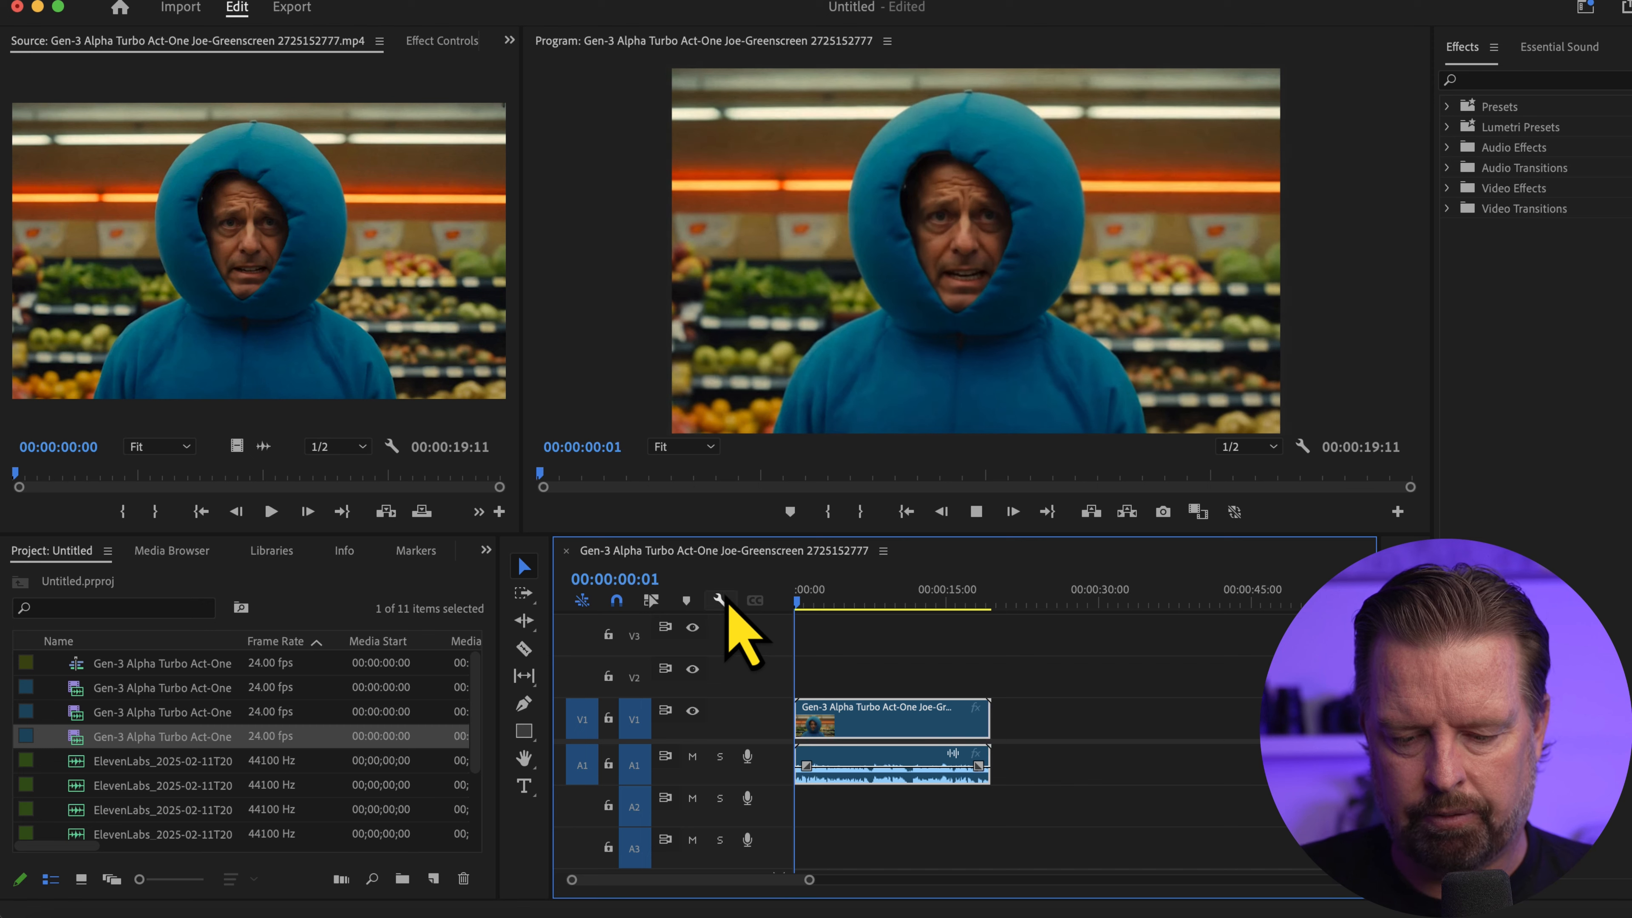
key(space)
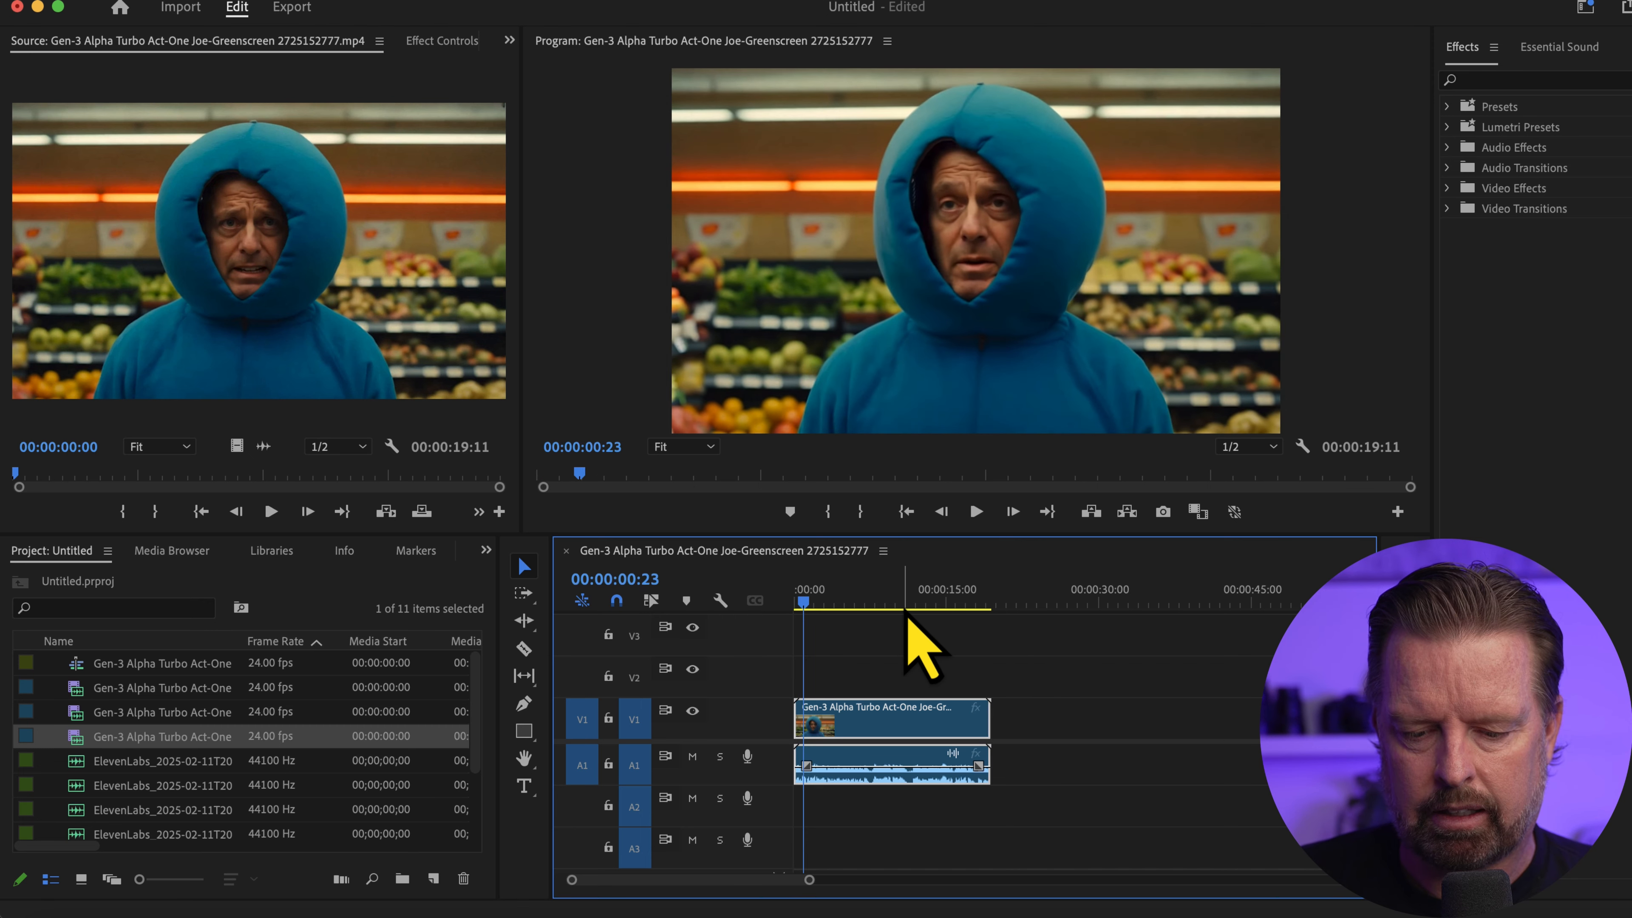
Preview the Mad Scientist audio and place it on track A2 at the clip's start, returning the playhead to 00:00:00:00
double_click(82, 763)
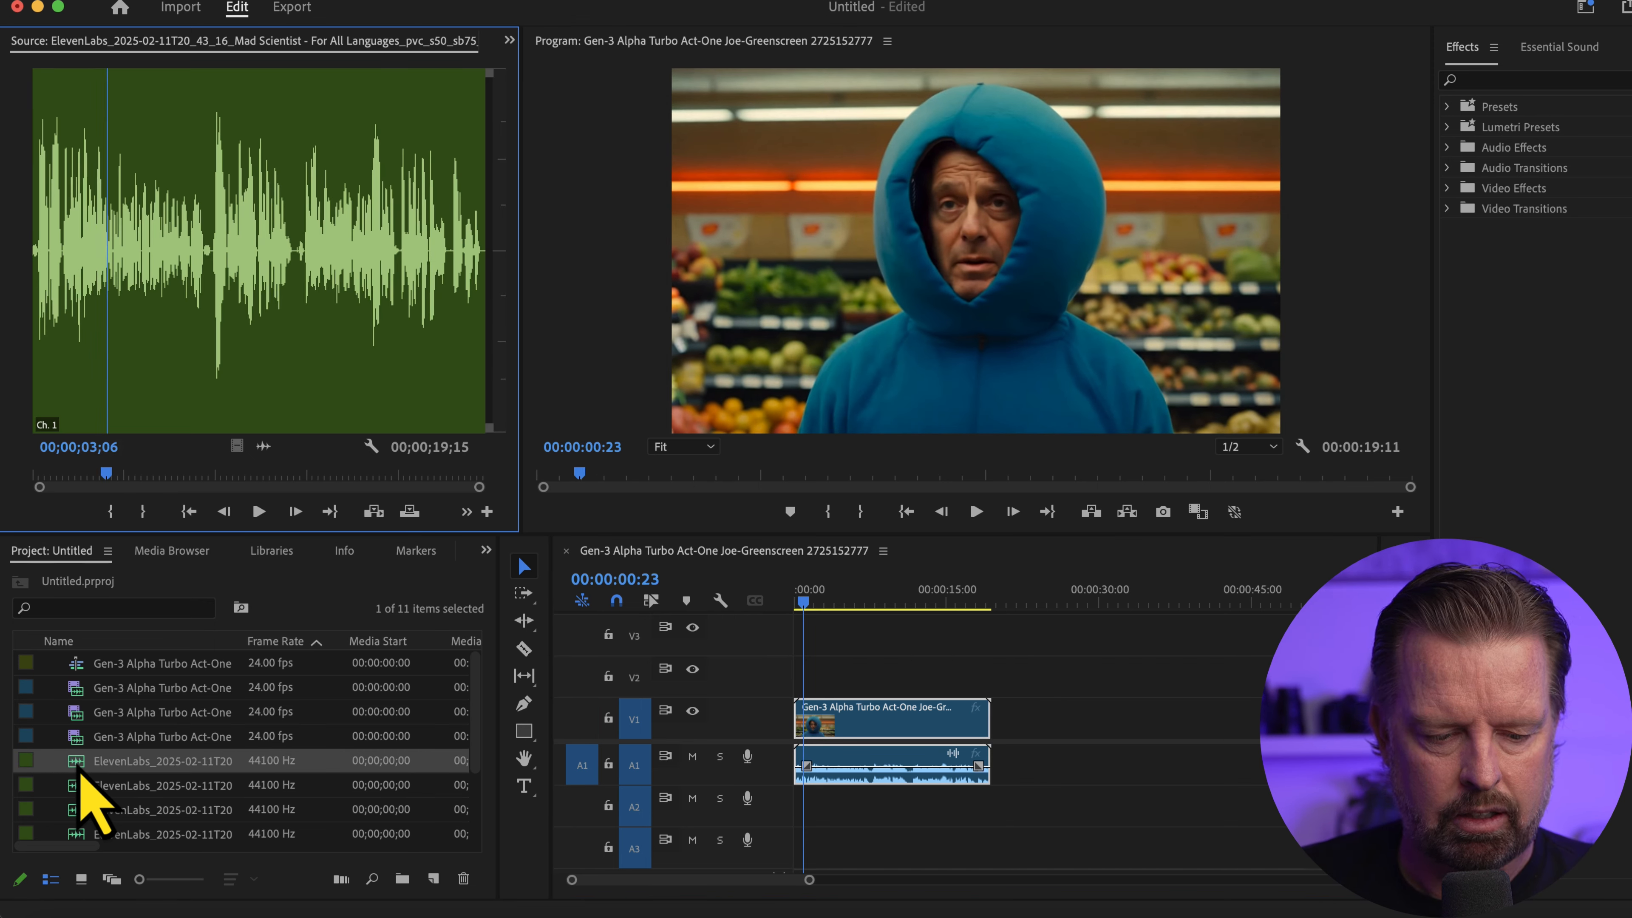
drag(79, 772, 824, 805)
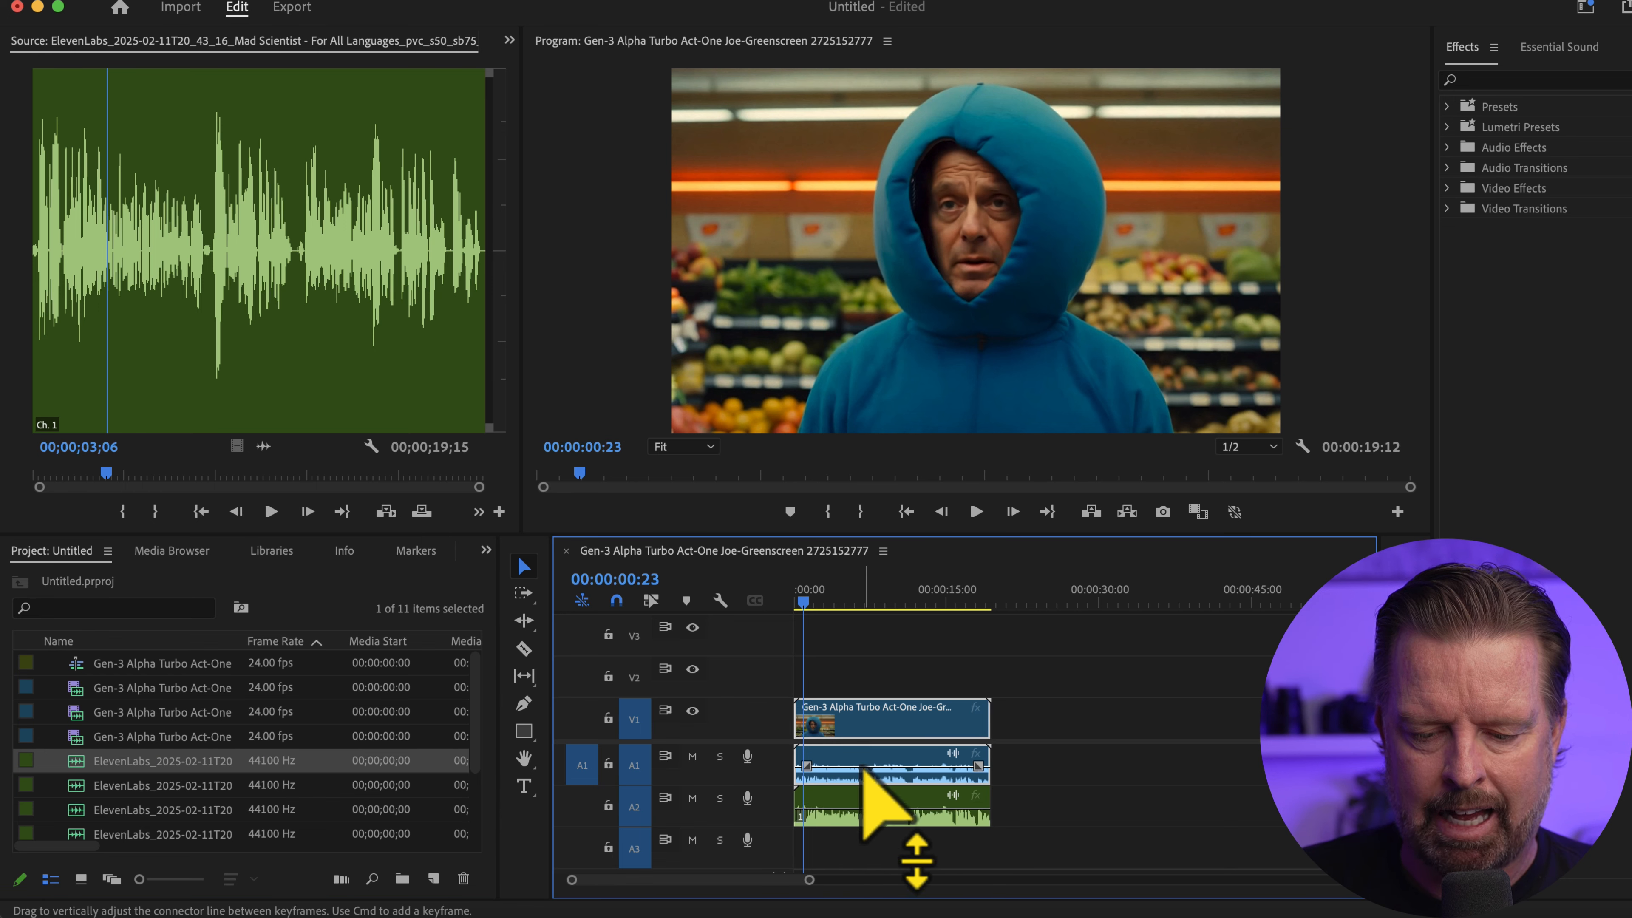
drag(806, 607, 755, 604)
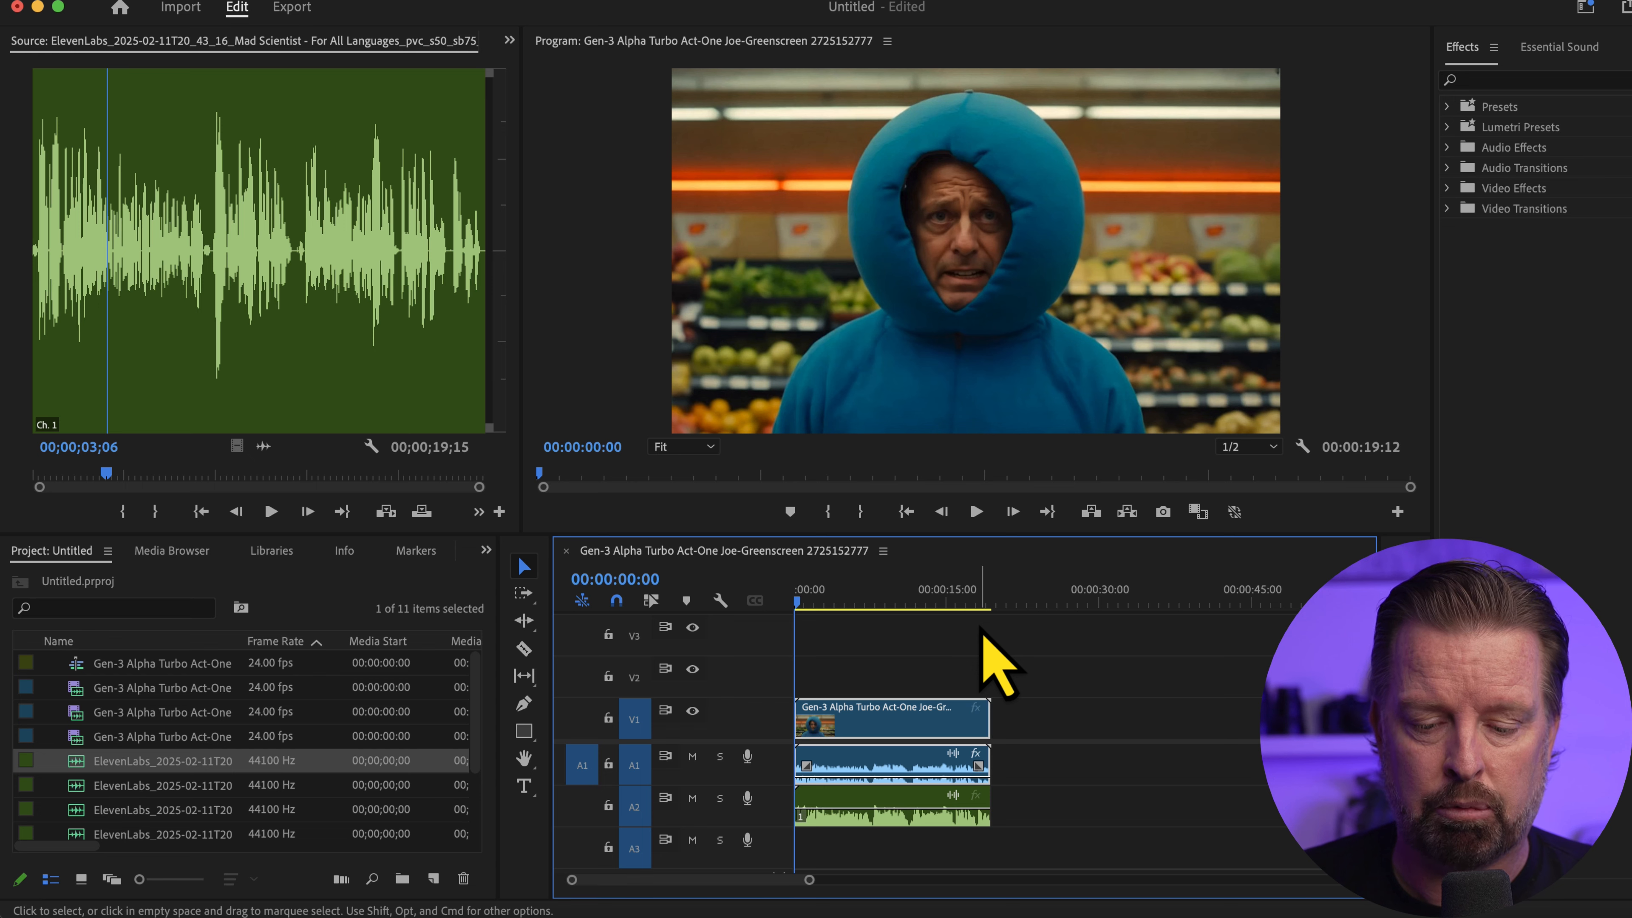
Play the opening of the sequence, and replace the Mad Scientist audio on track A2 with the Austin Boy audio at the sequence start
key(space)
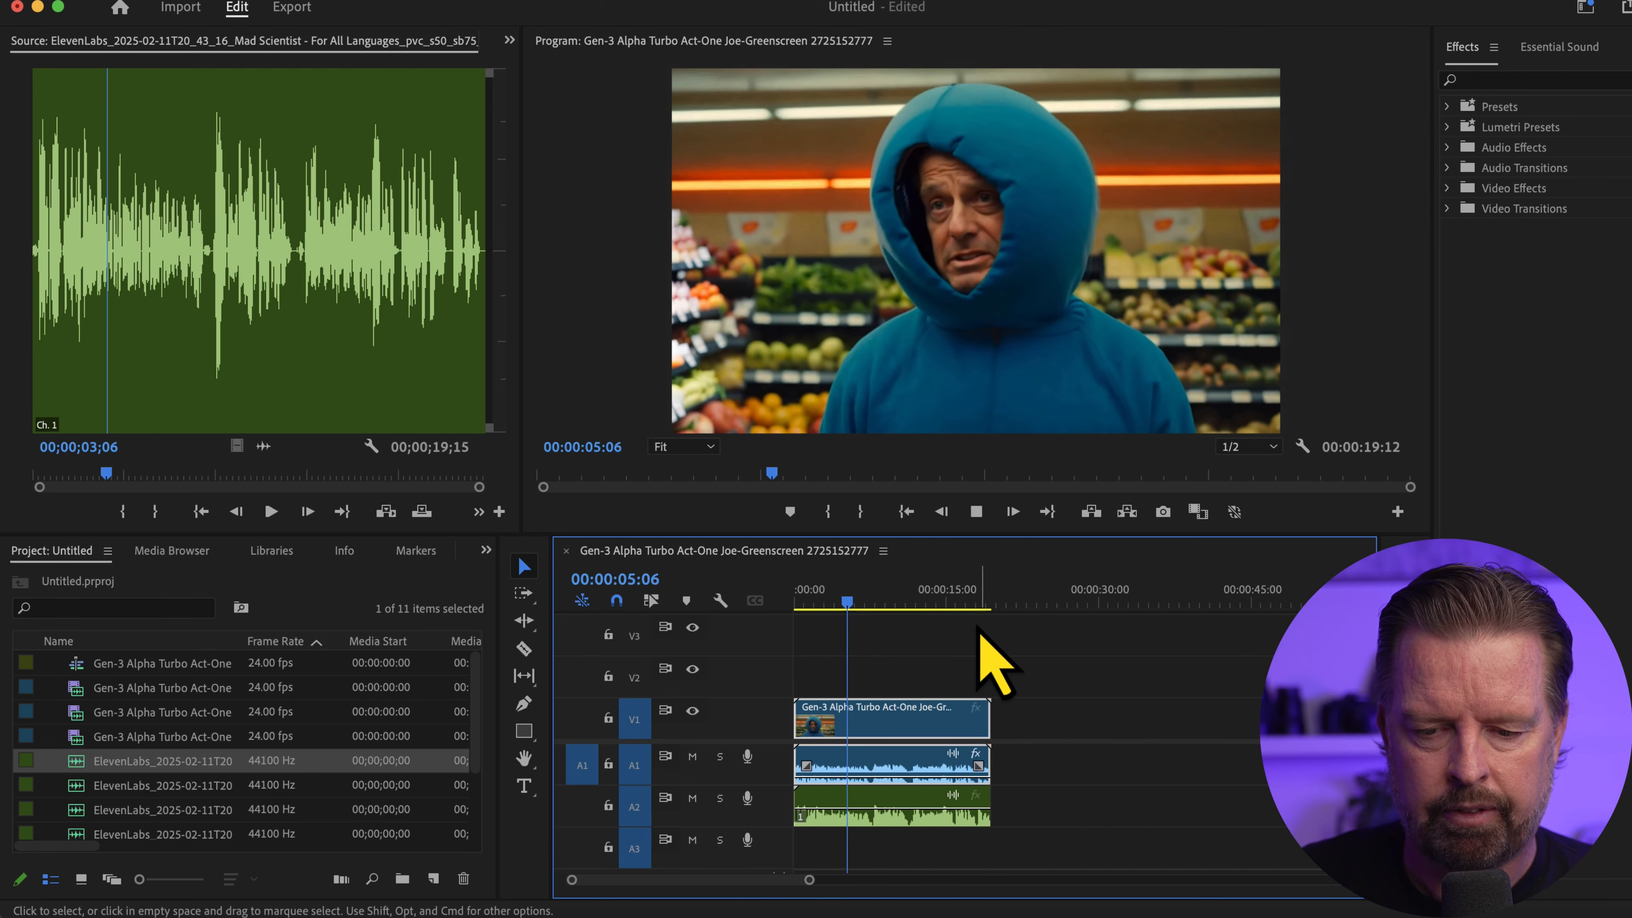
key(space)
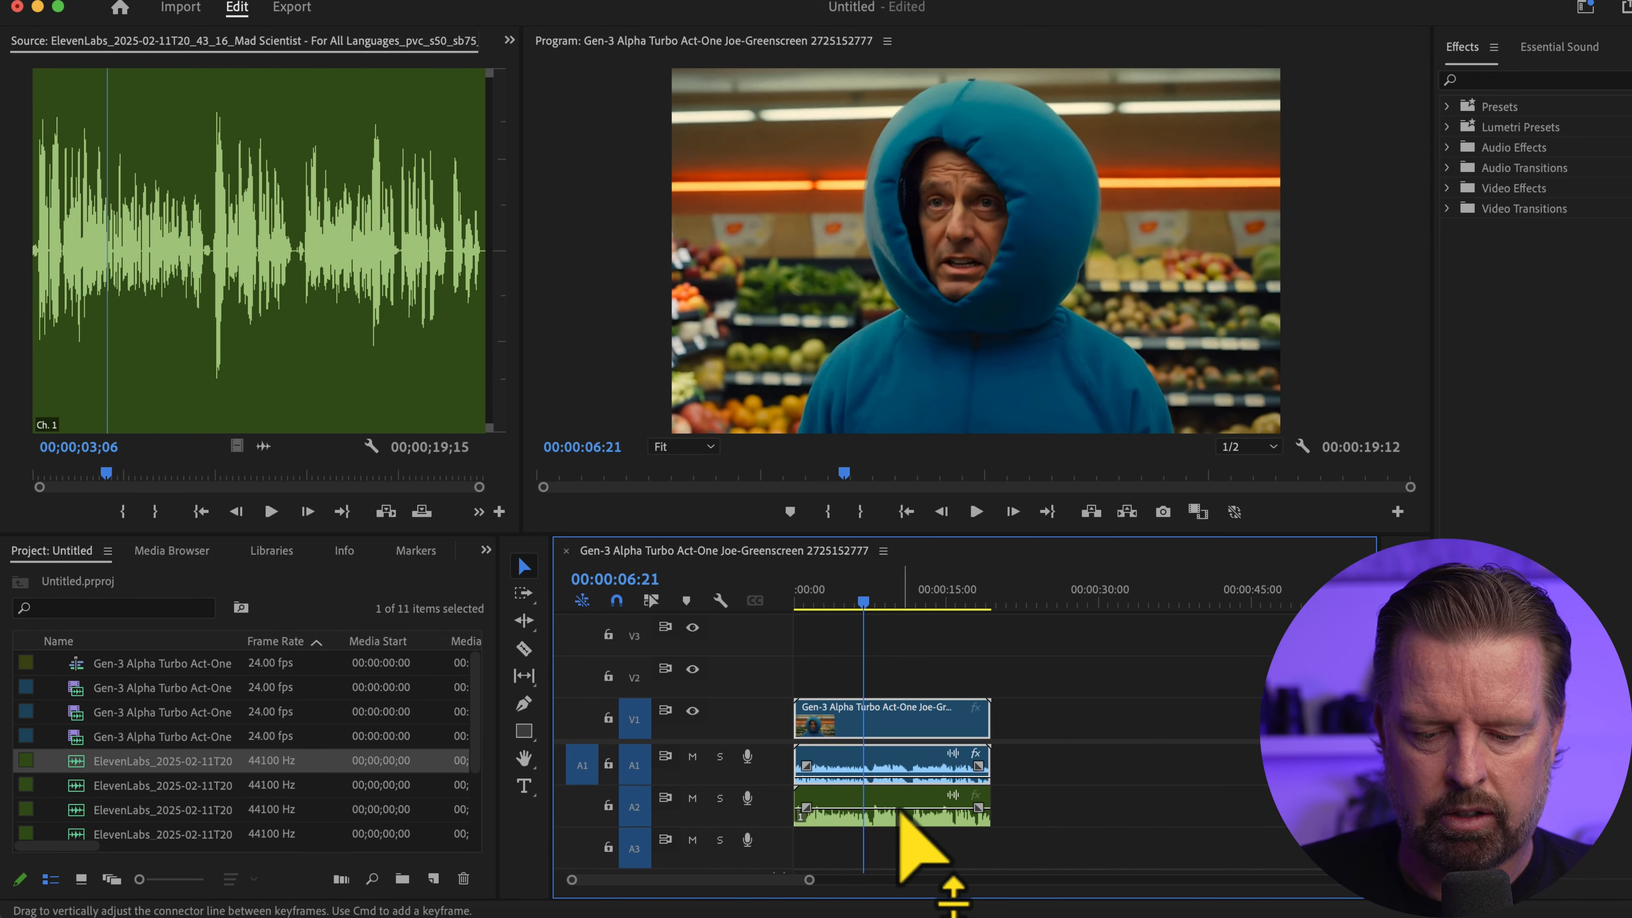
click(900, 811)
key(Delete)
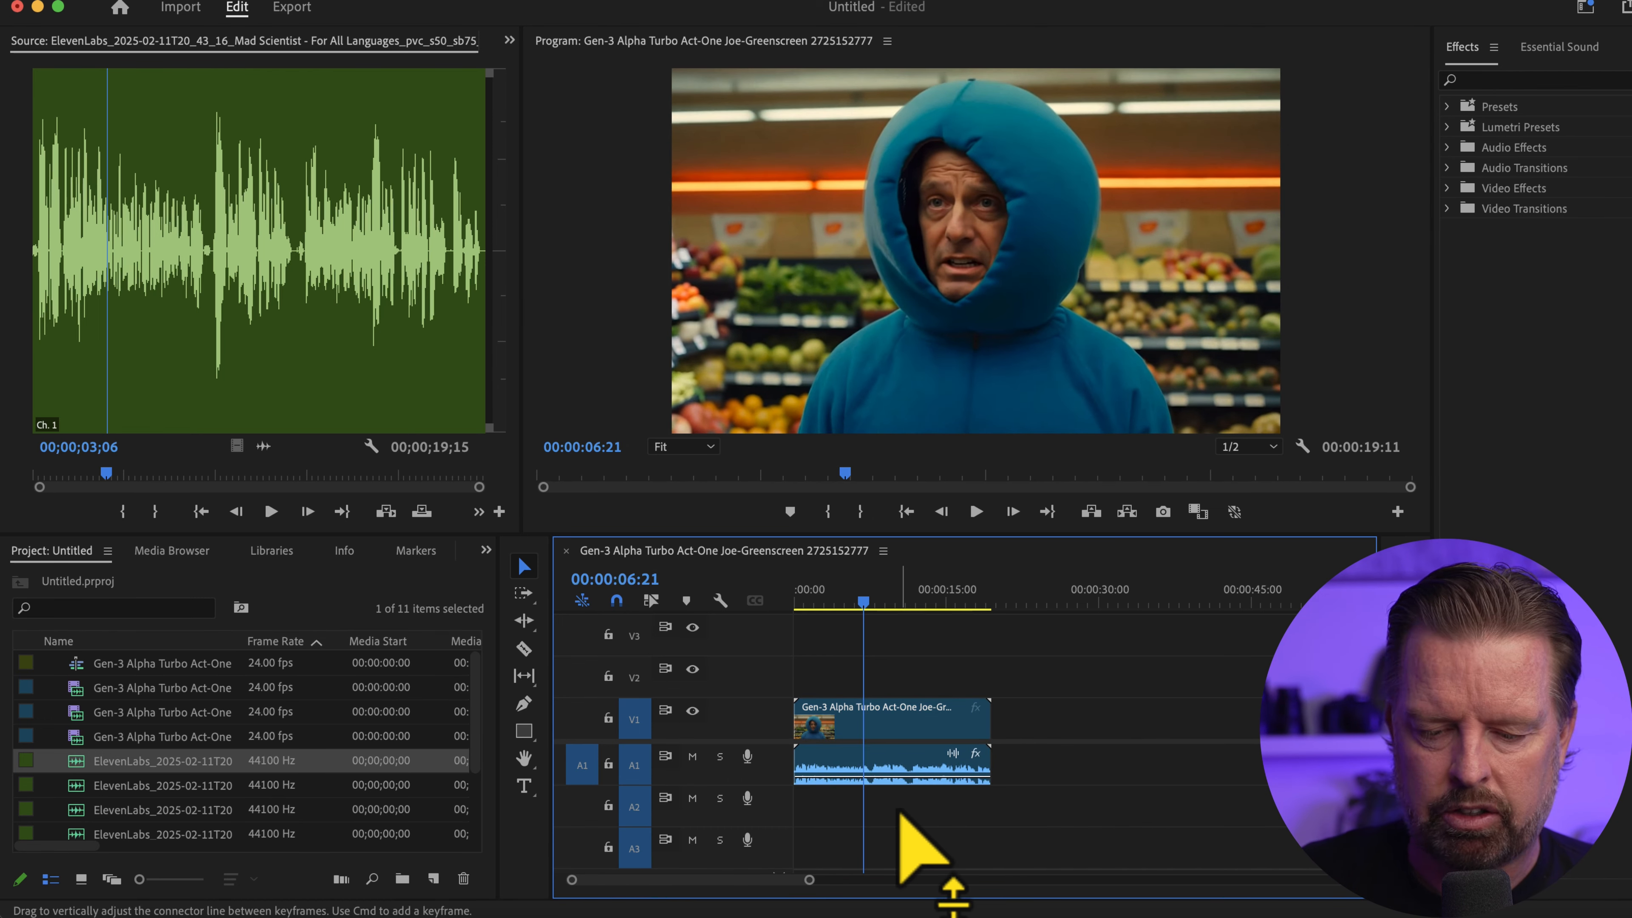
double_click(76, 787)
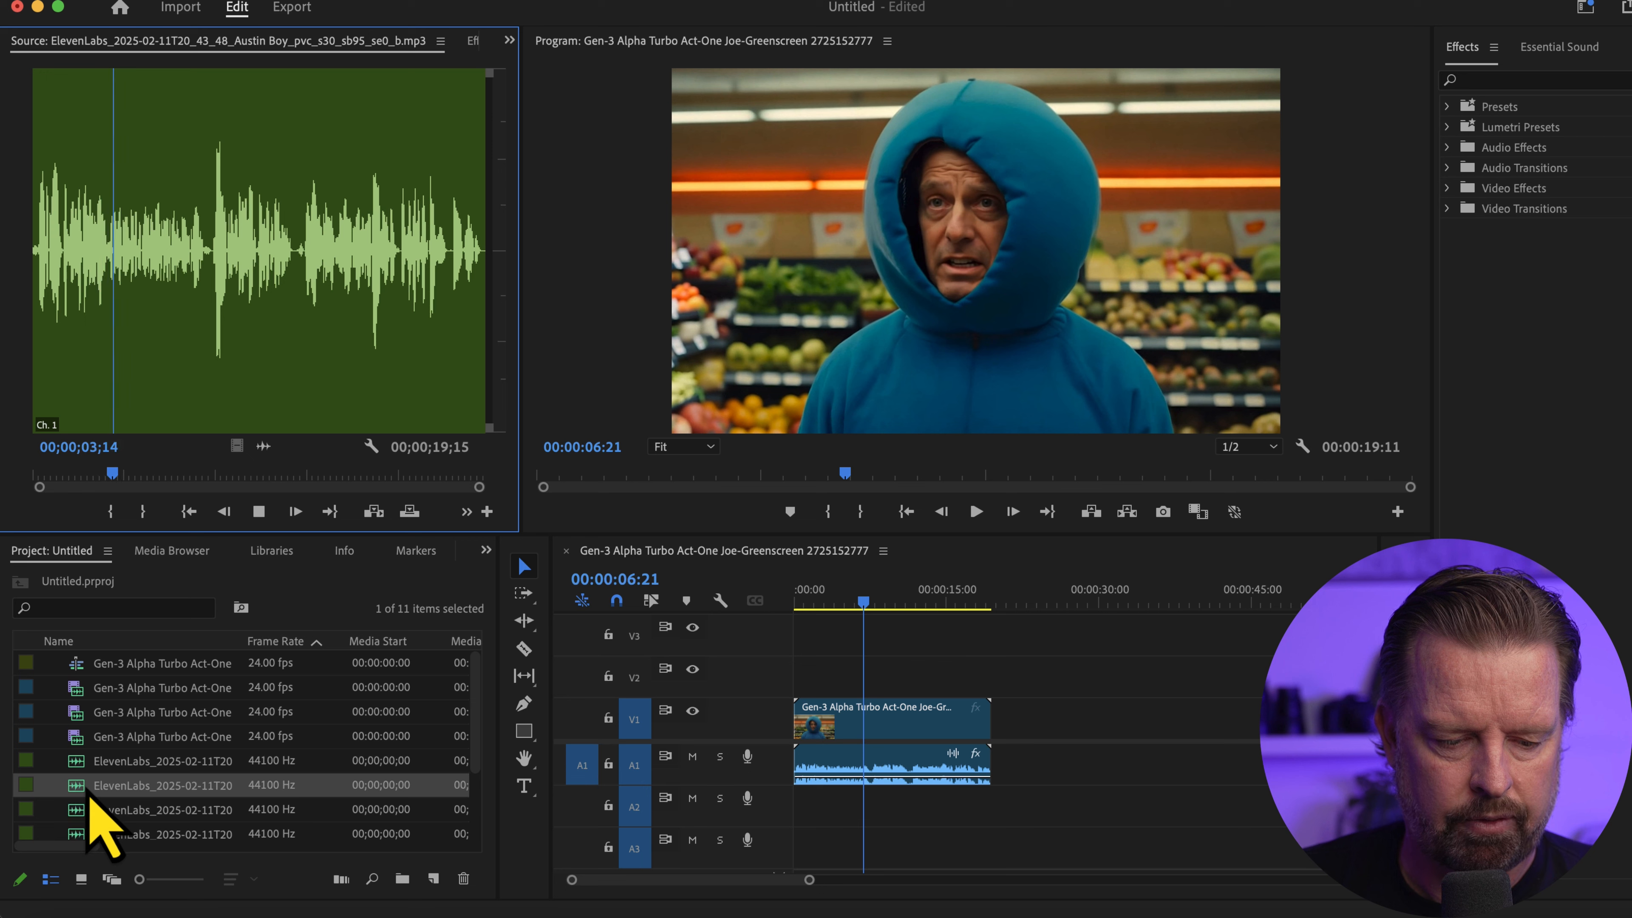
drag(79, 794, 847, 771)
Play the sequence from the beginning with the Austin Boy voice and park the playhead at 00:00:11:12
key(Home)
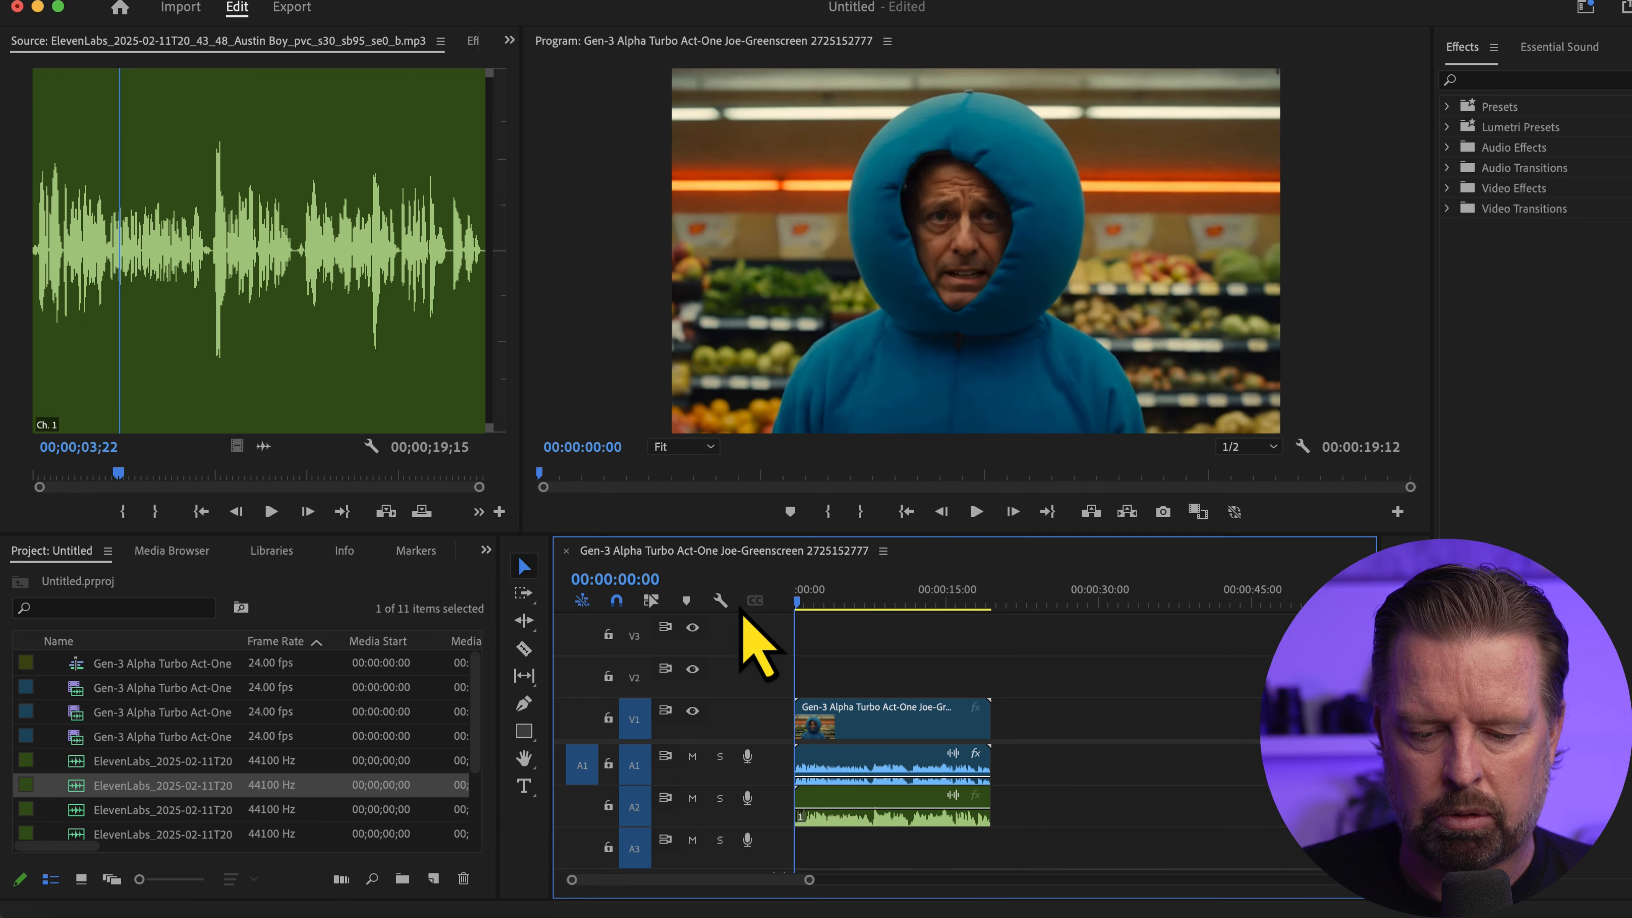
key(space)
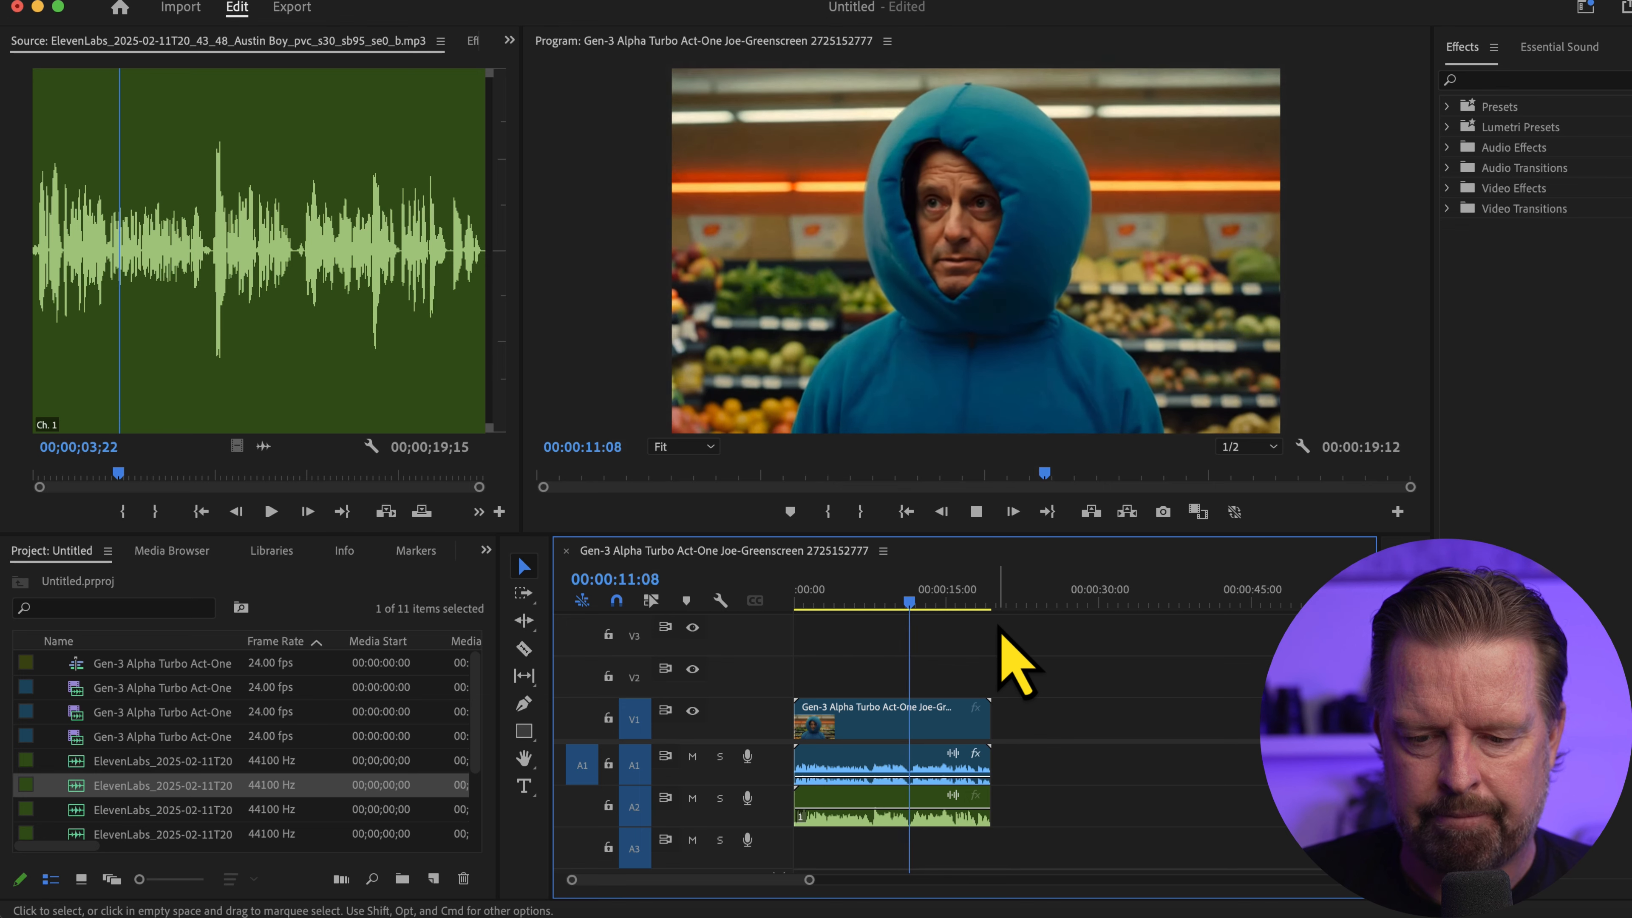
click(919, 606)
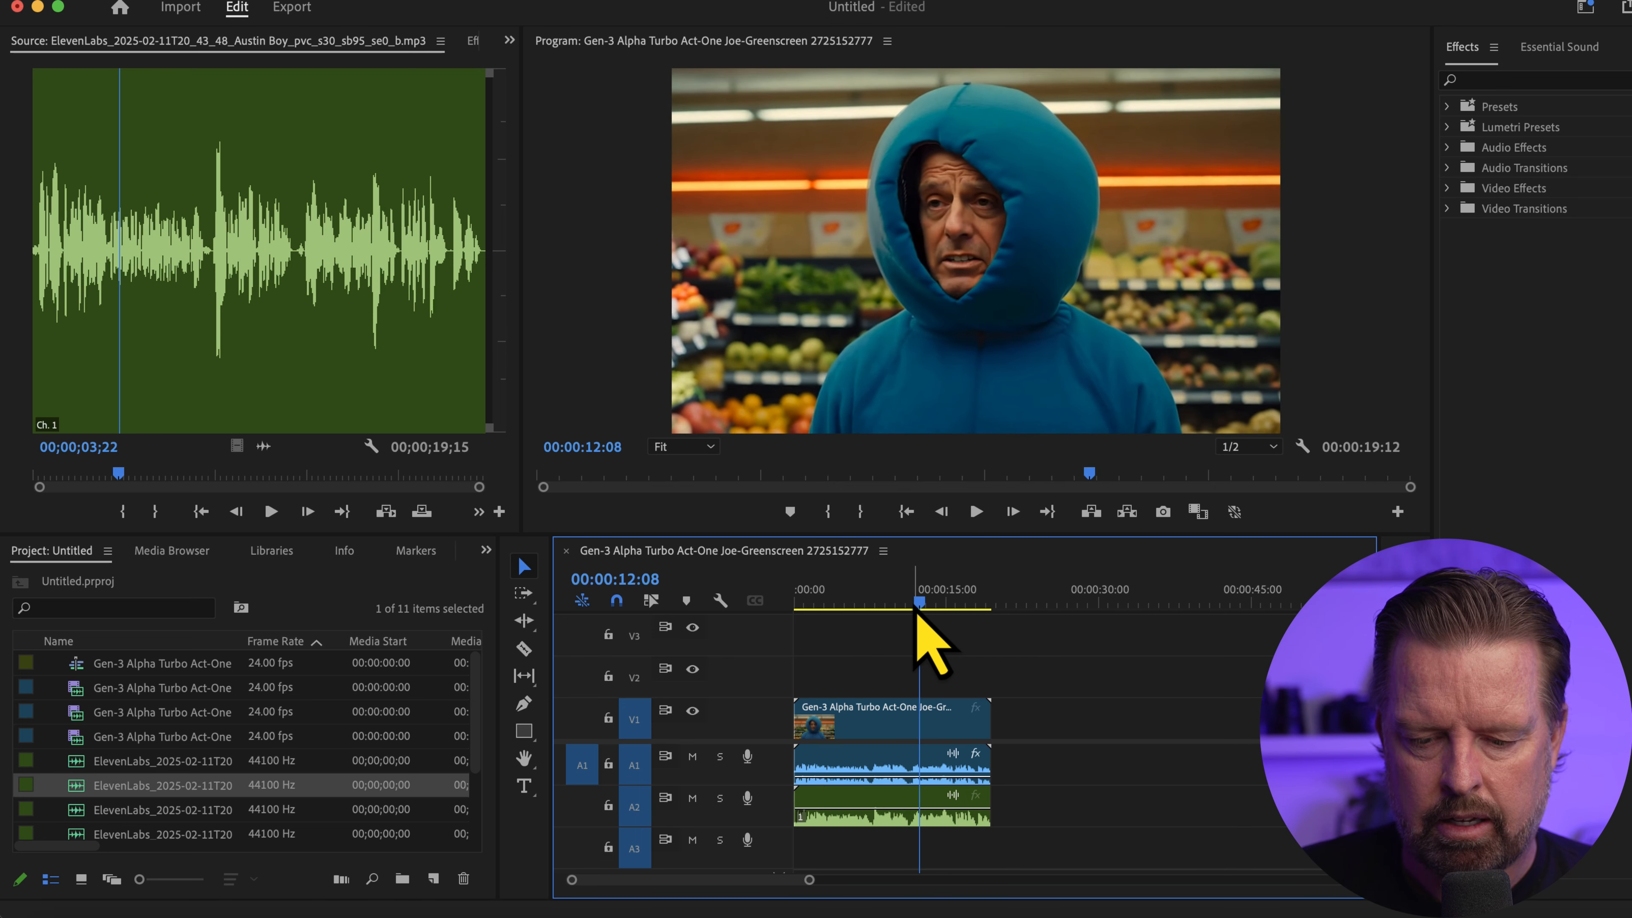
drag(919, 607, 911, 608)
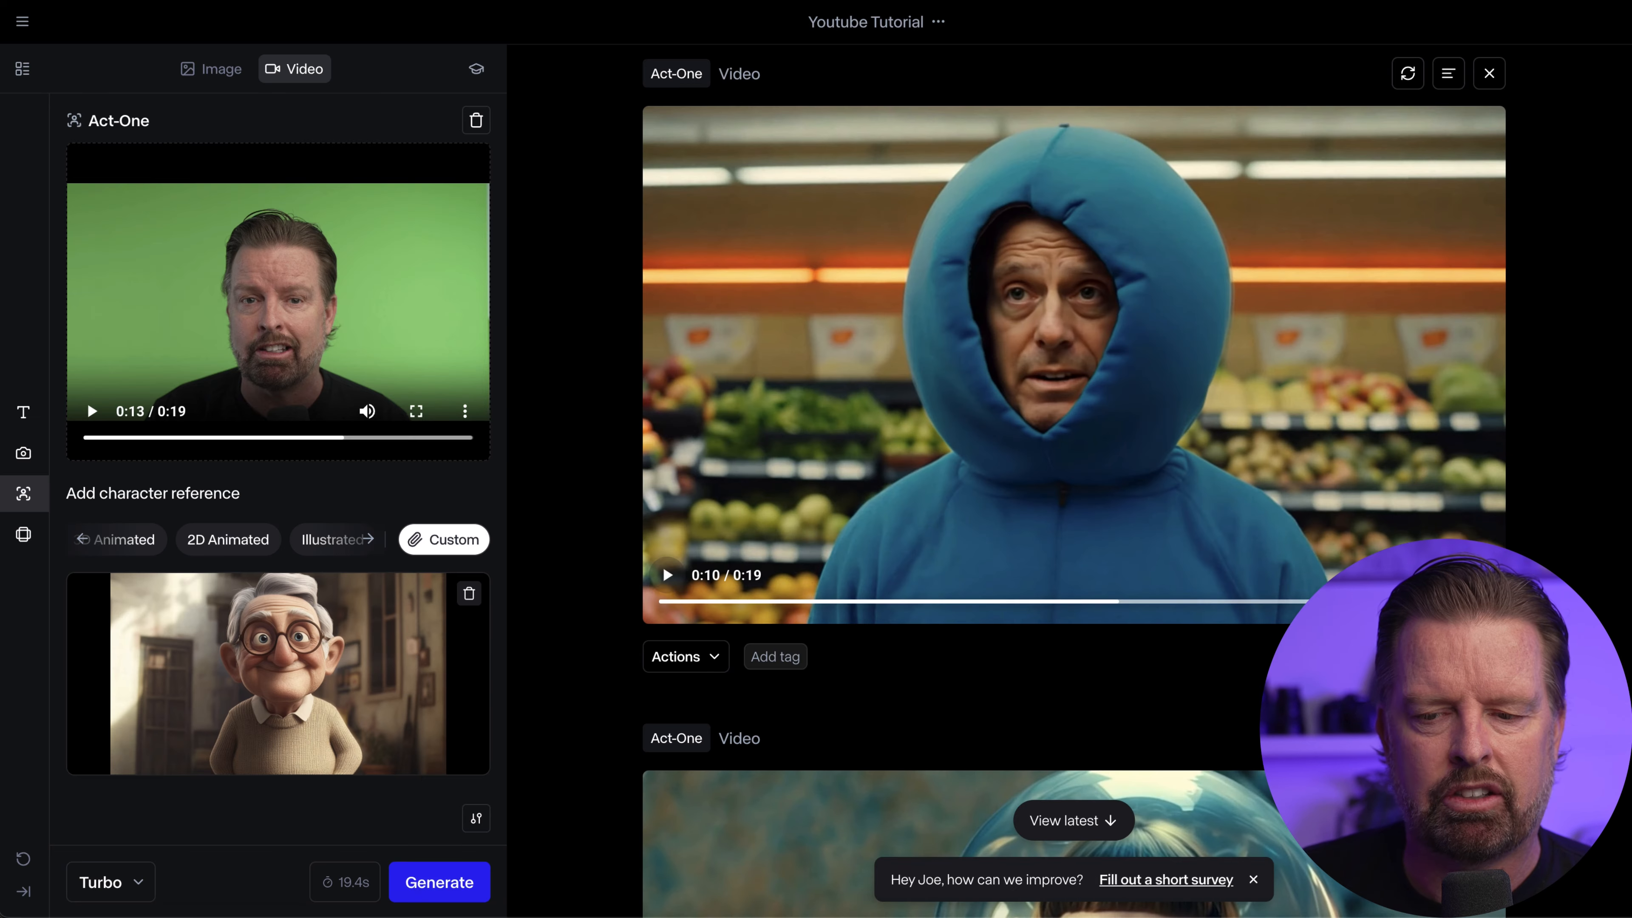
In Runway, browse the video character references and briefly play the generated Act-One video of the woman in the space helmet
scroll(891, 188, down, 10)
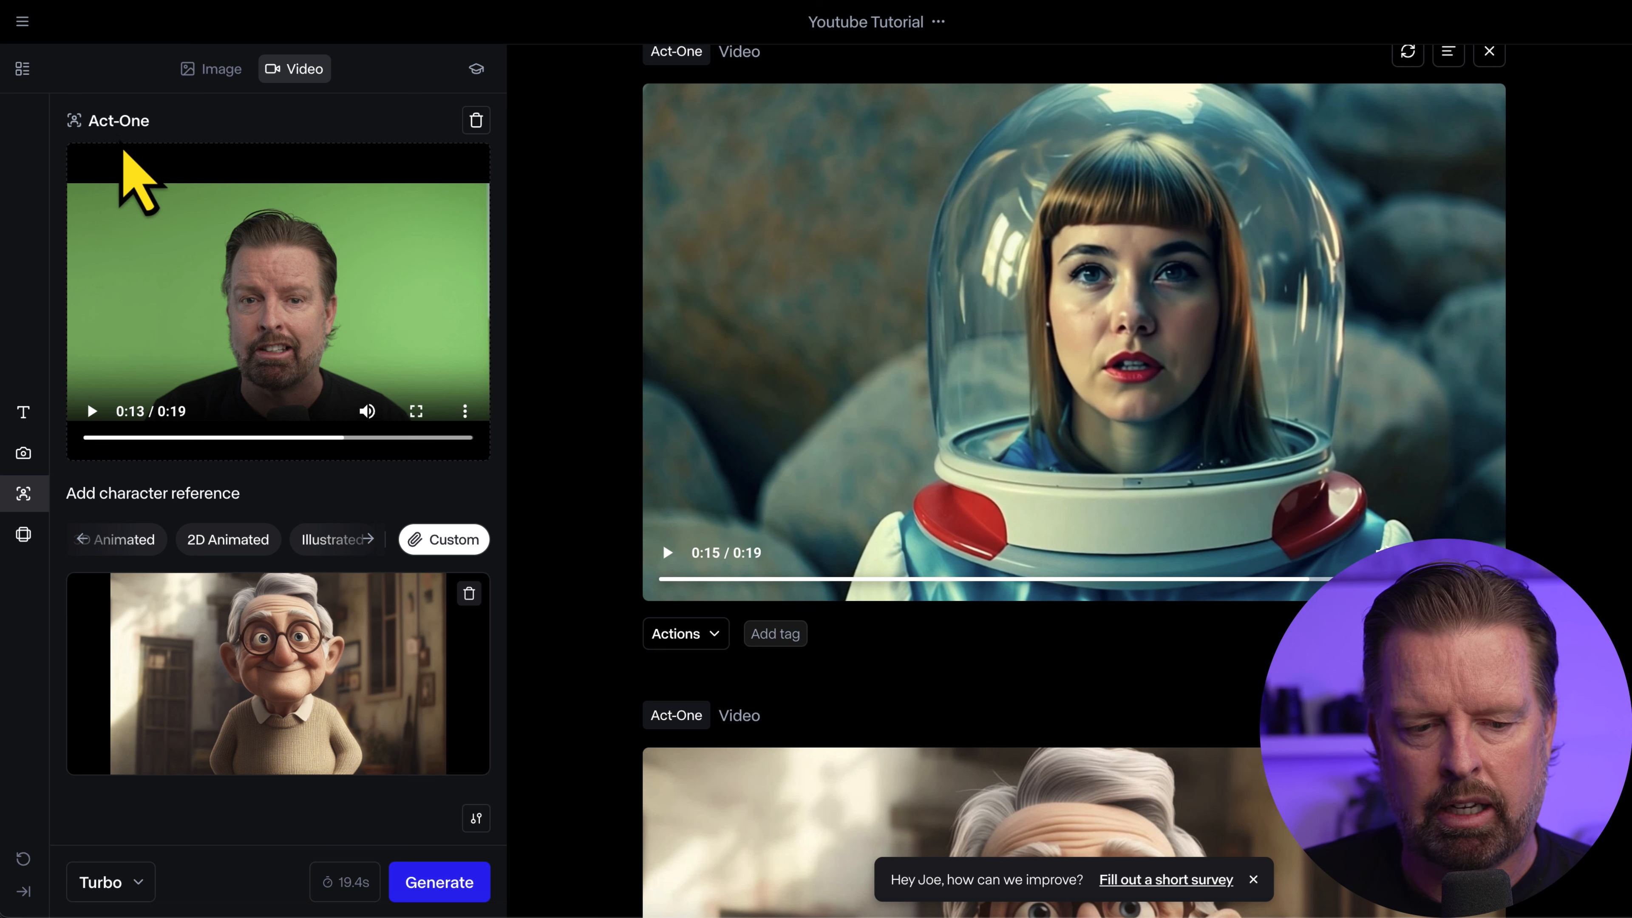
click(82, 539)
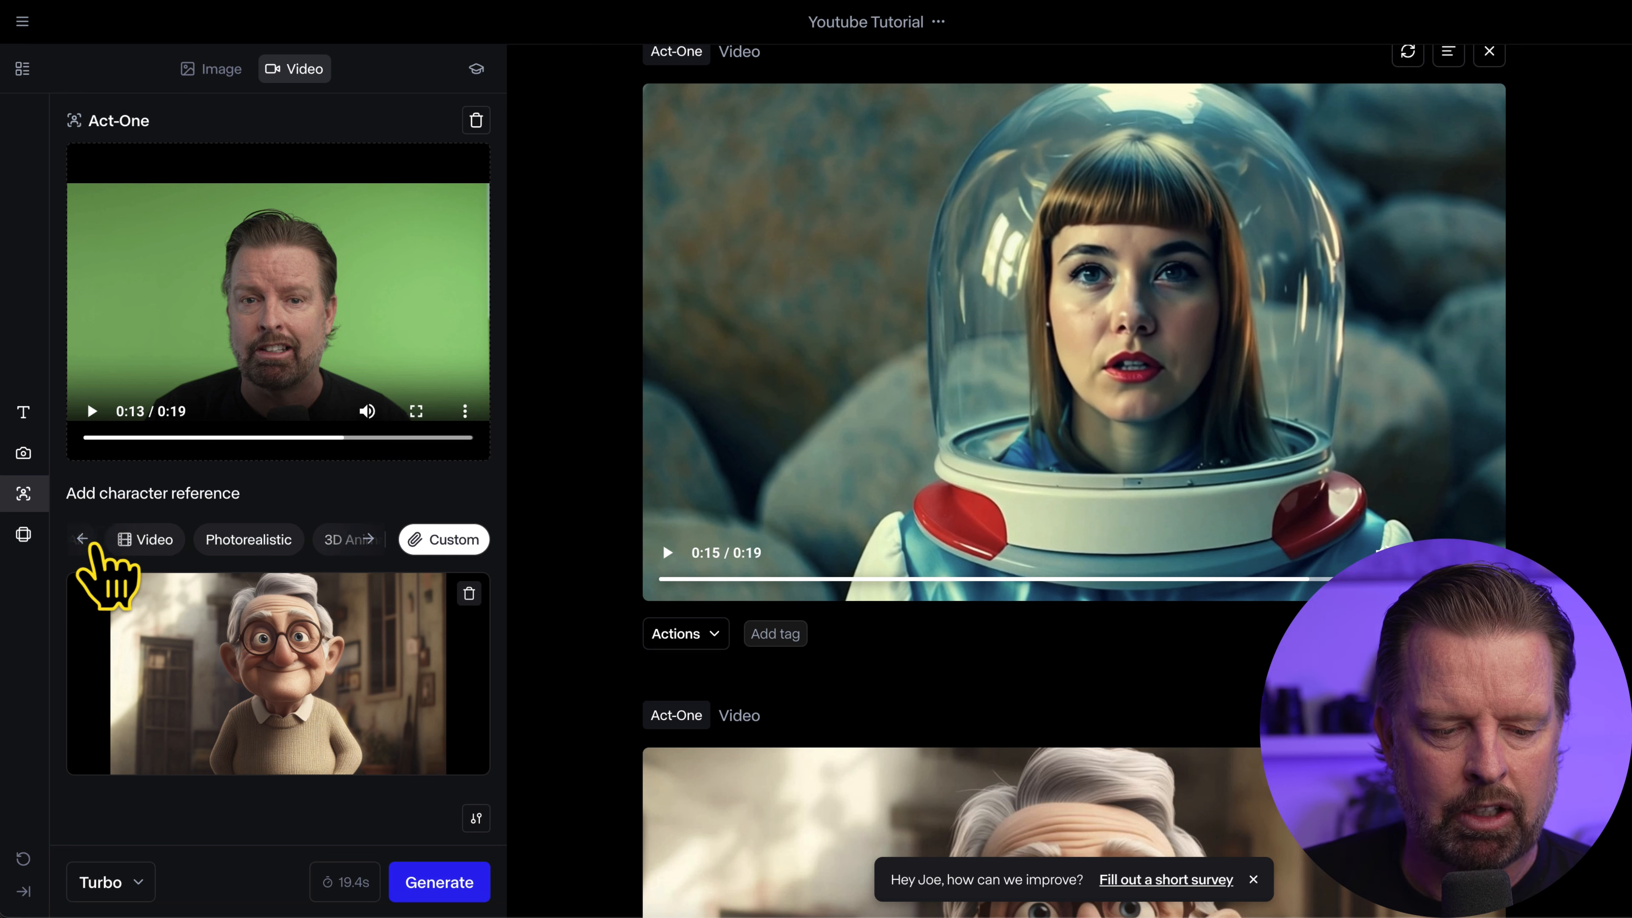
click(154, 541)
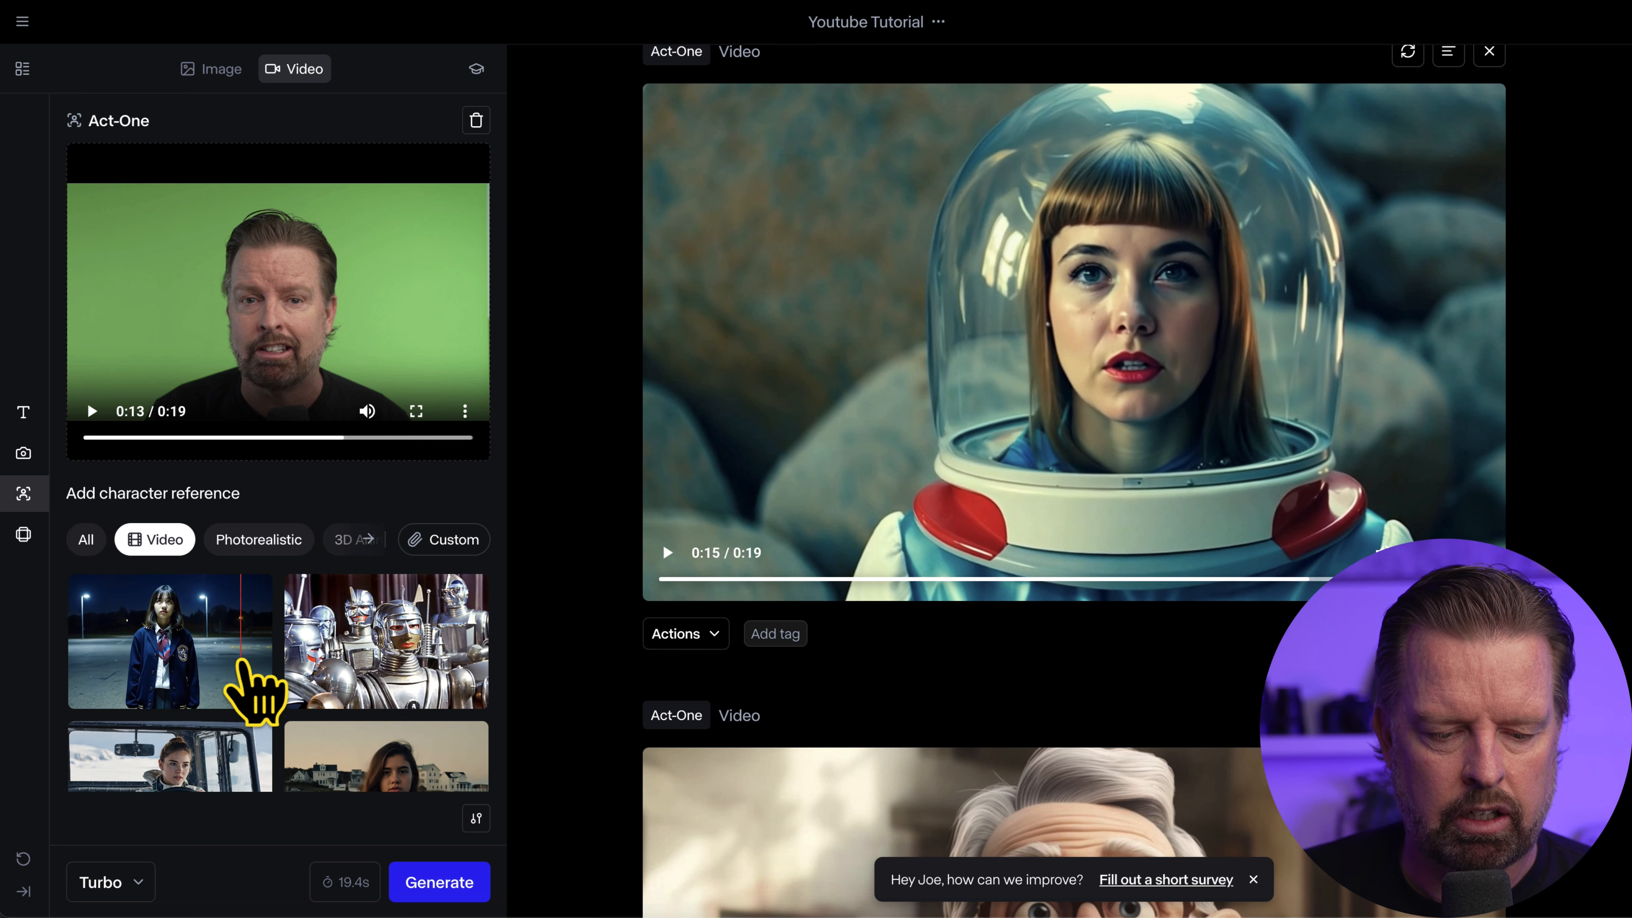
scroll(251, 688, down, 5)
scroll(247, 685, down, 3)
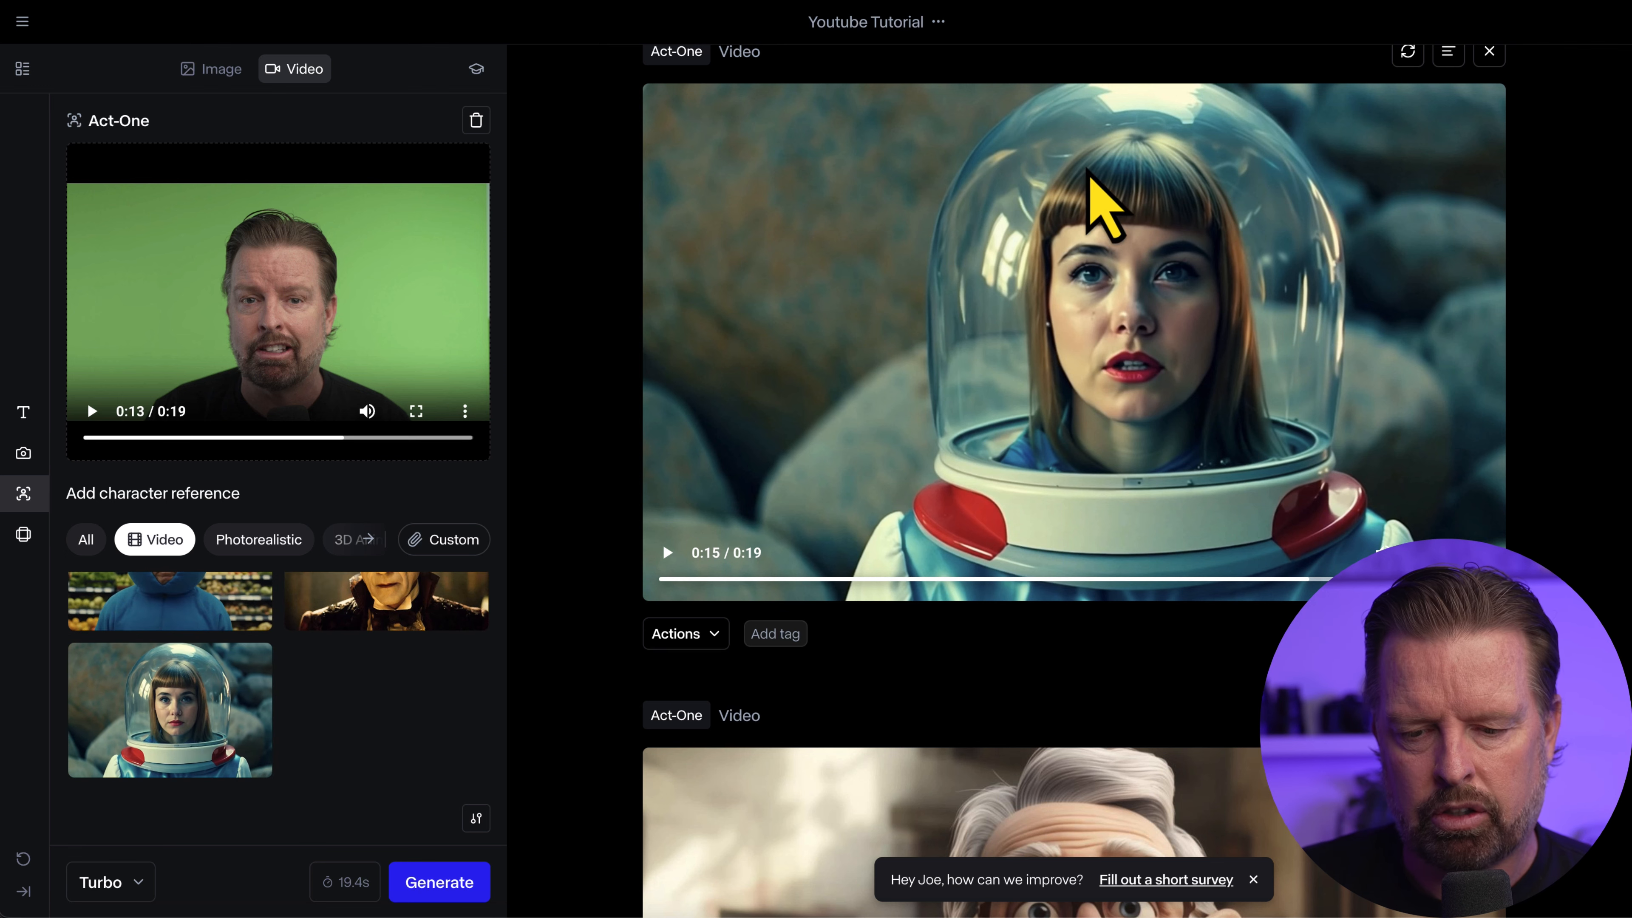
click(666, 553)
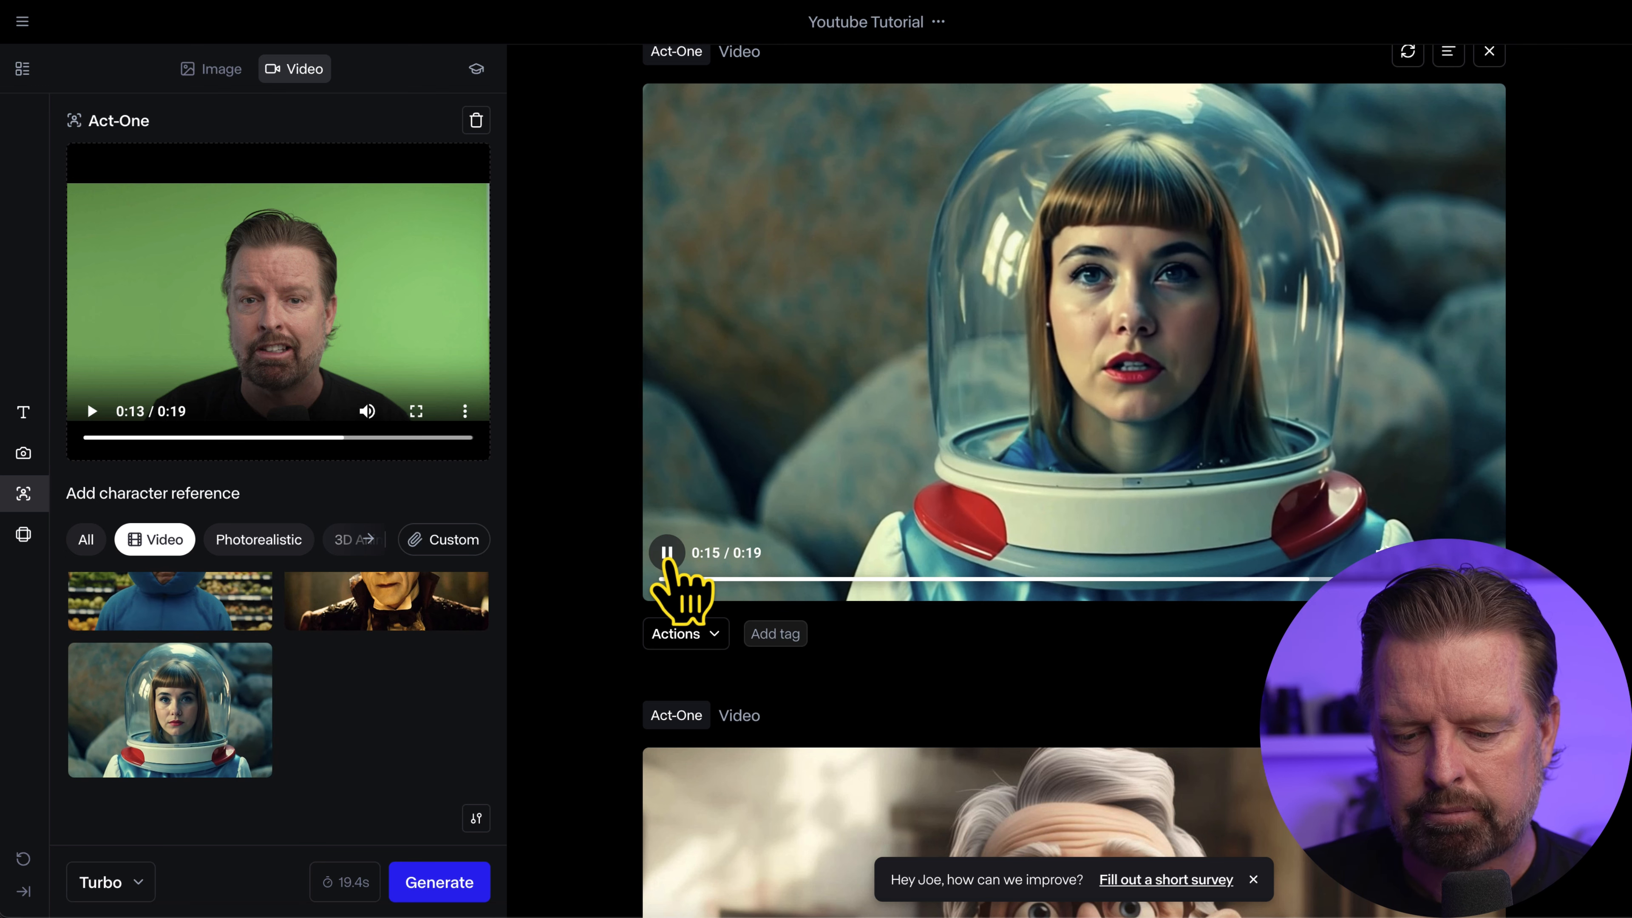
click(667, 553)
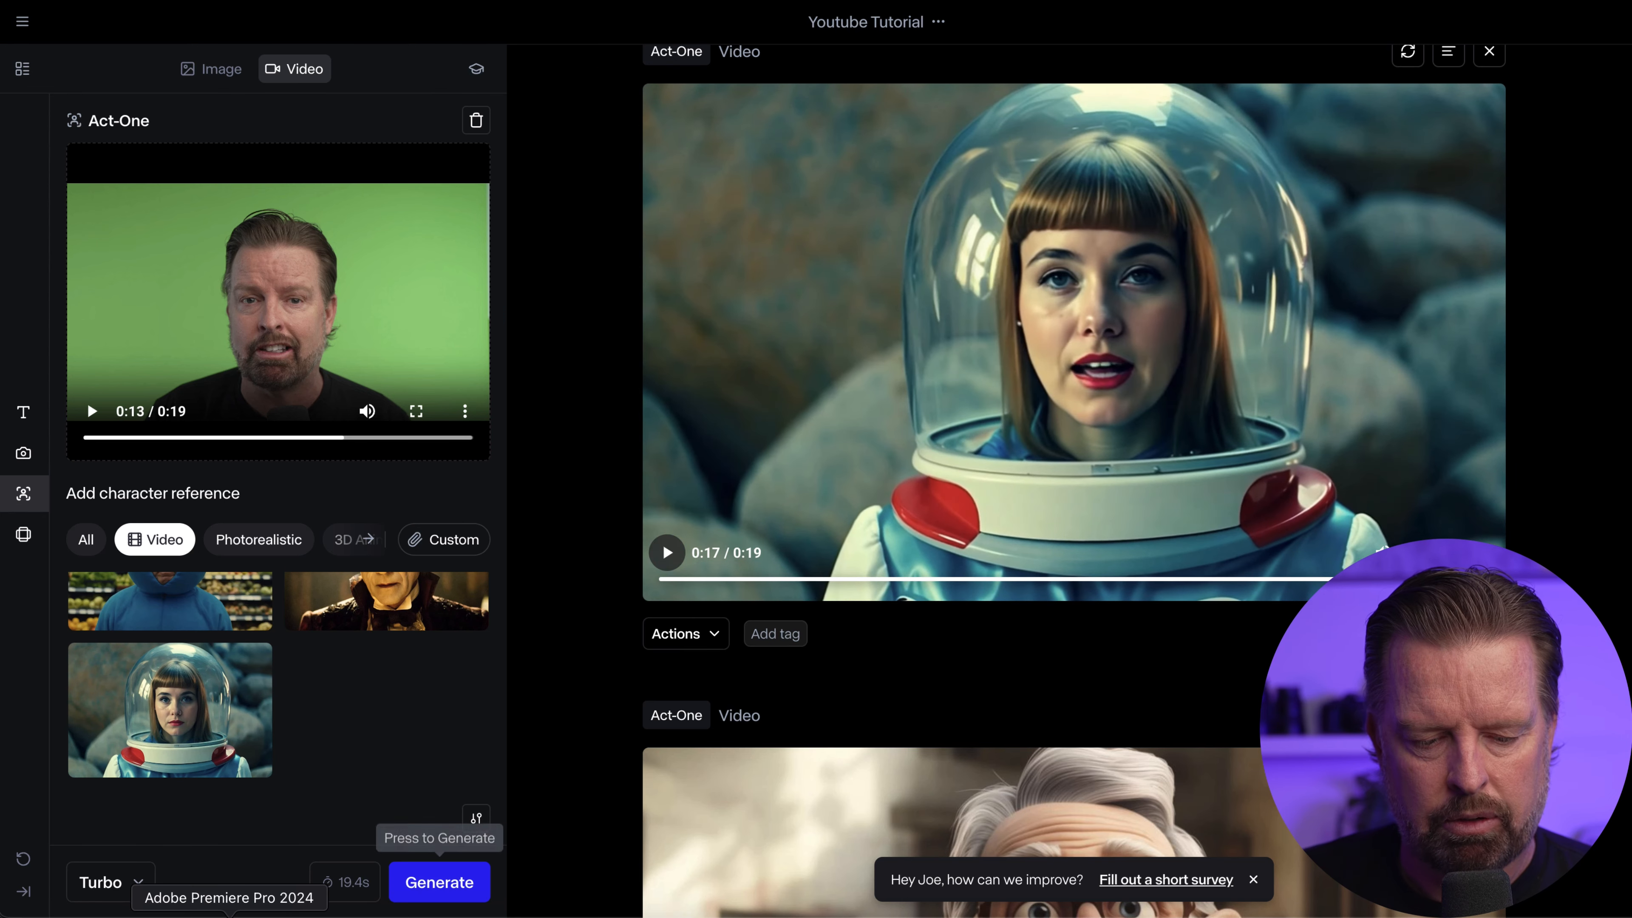
Switch to Premiere Pro, find the space-helmet Act-One clip and add it to track V2 in the empty space after the grocery-store clip
click(229, 916)
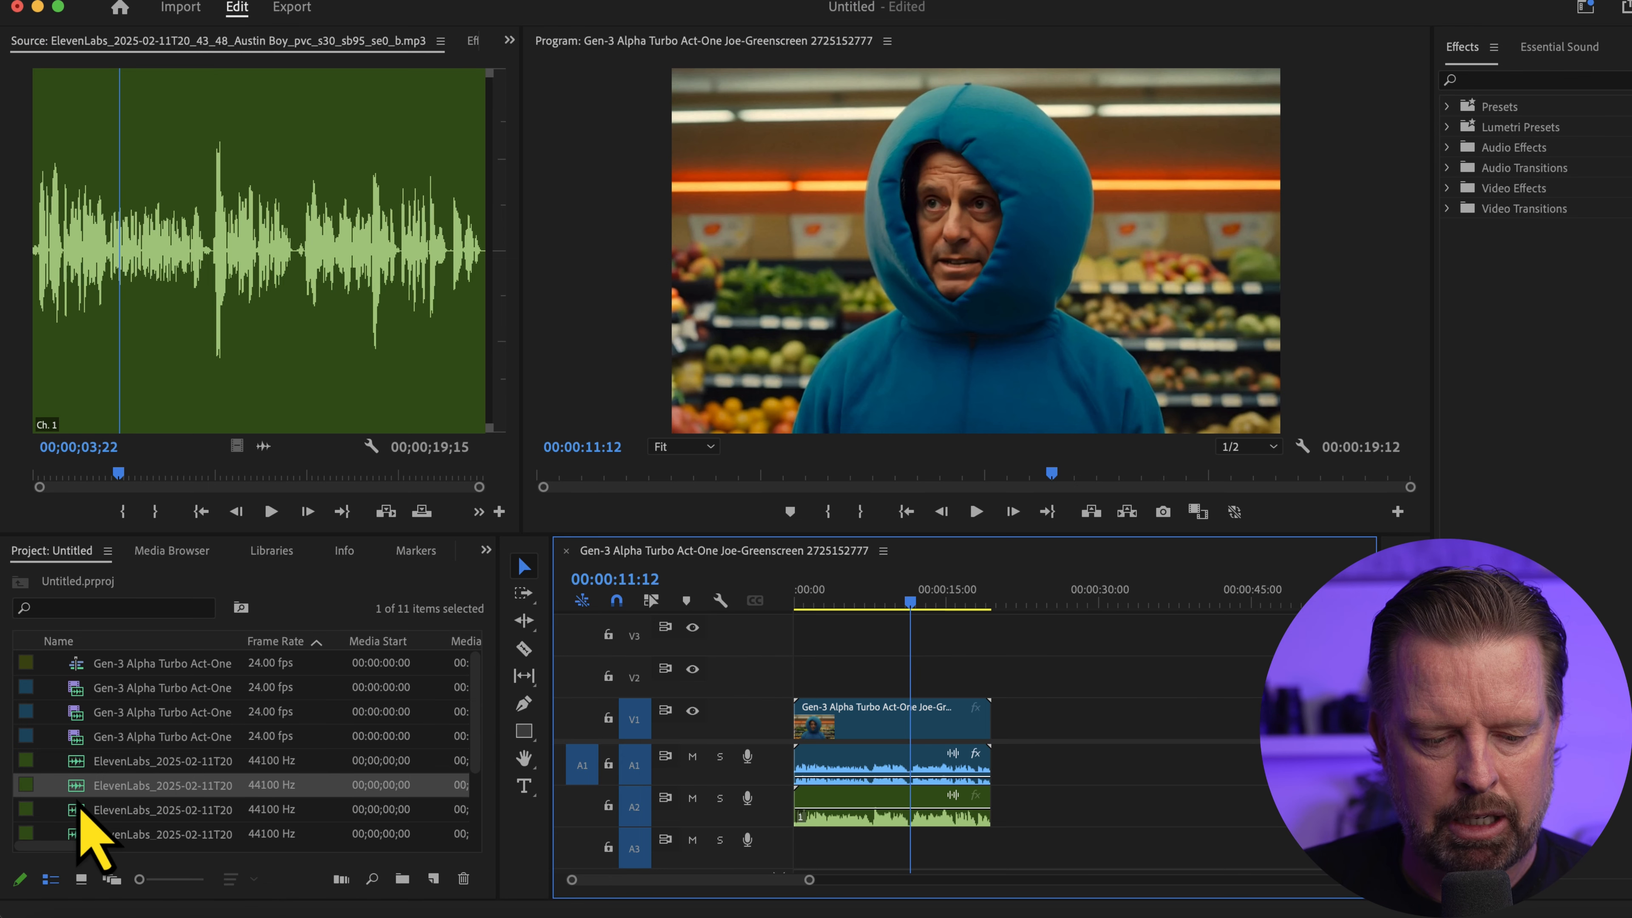
double_click(78, 719)
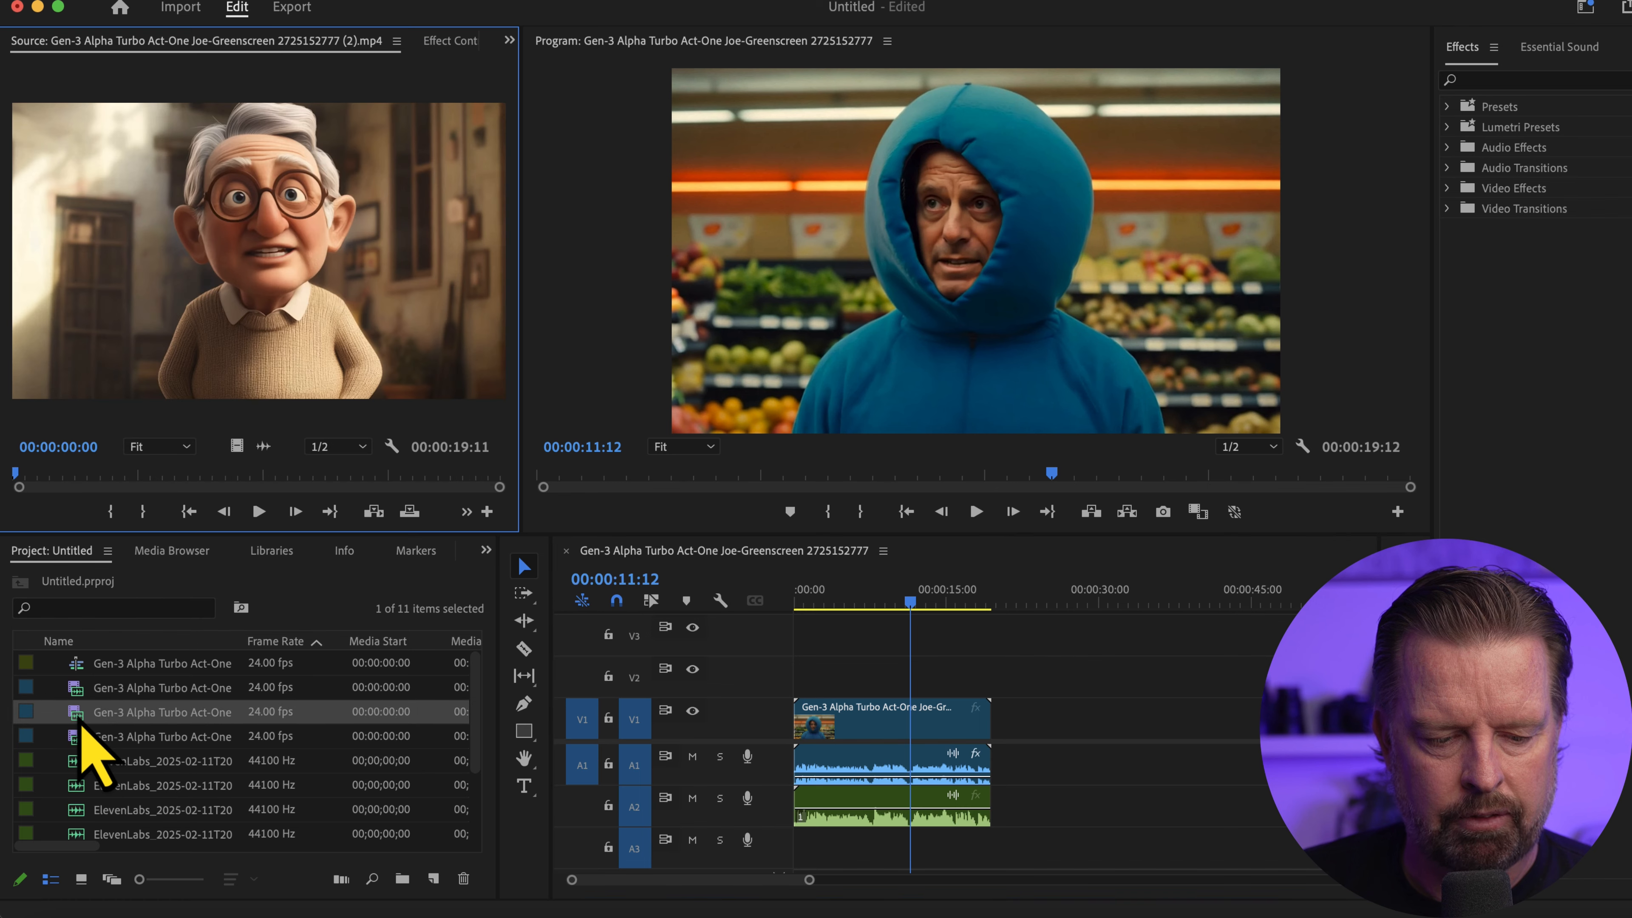
double_click(77, 693)
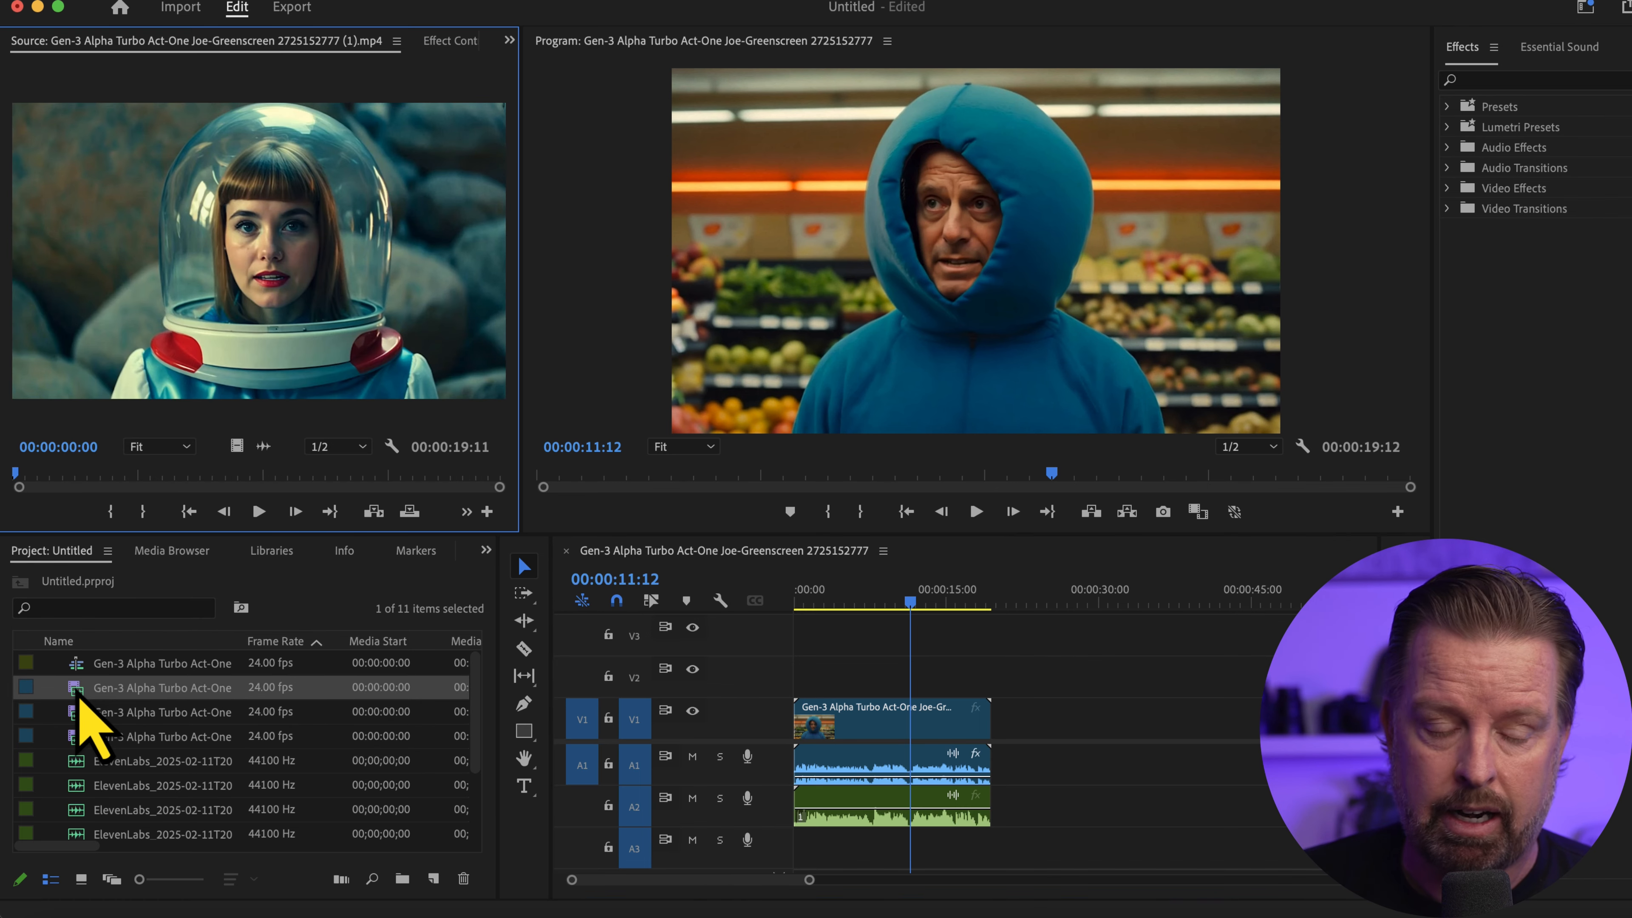
mouse_move(76, 702)
mouse_down()
mouse_move(429, 656)
mouse_move(991, 680)
mouse_move(955, 679)
mouse_move(1054, 667)
mouse_up()
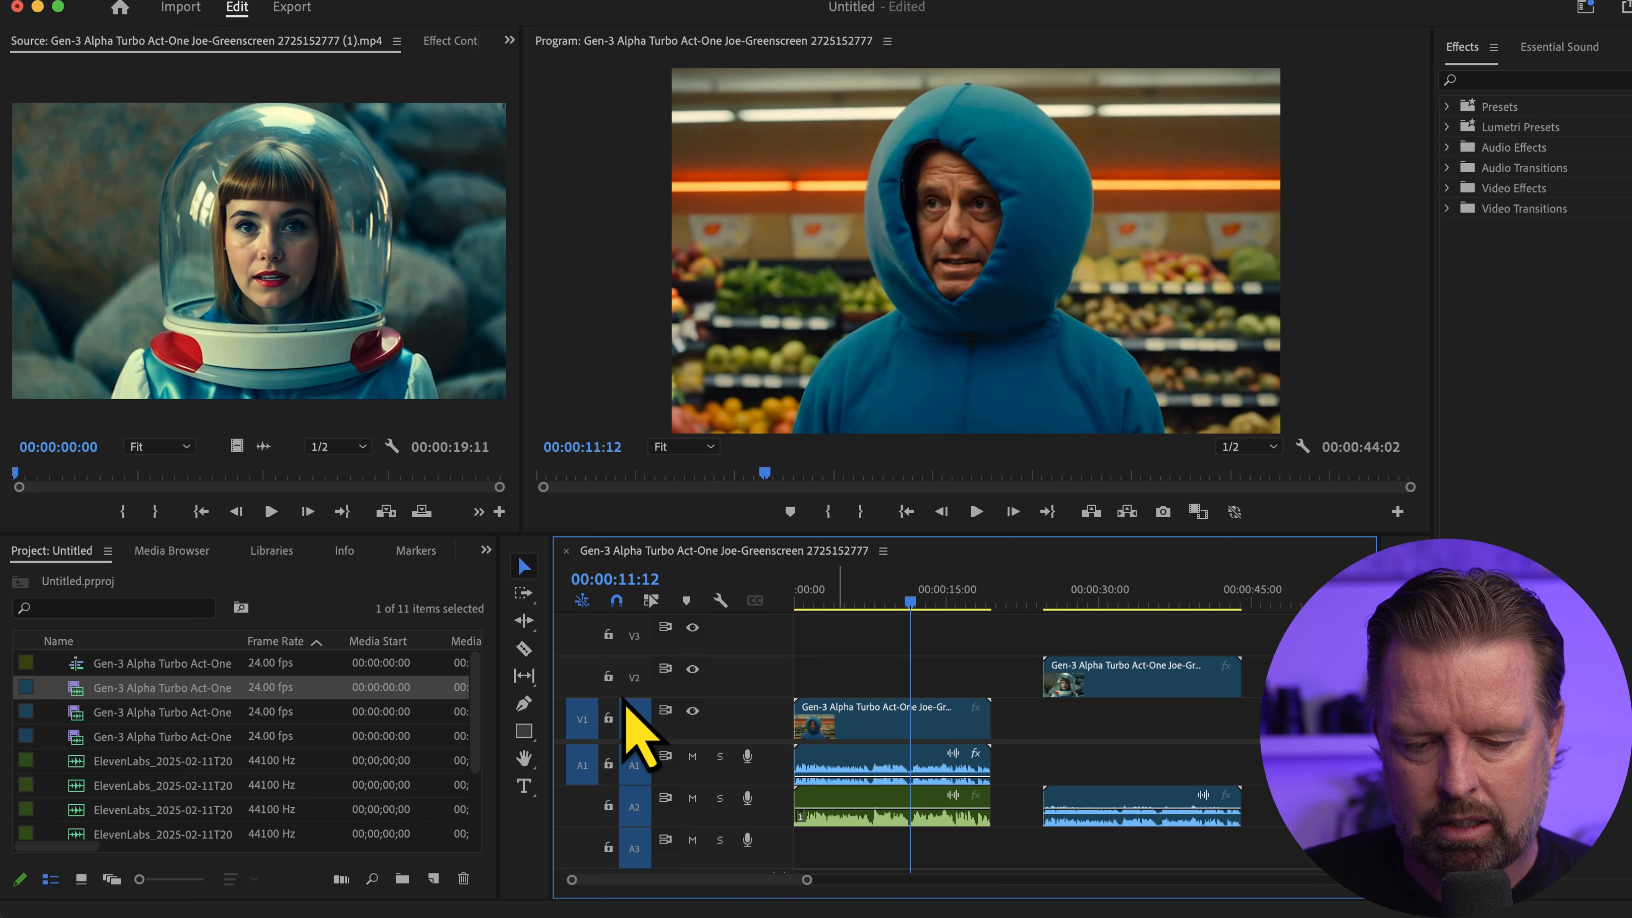
Delete only the space-helmet clip's audio by temporarily locking V2, and move its video to start at 00:00:11:12
click(608, 676)
click(1107, 798)
key(Delete)
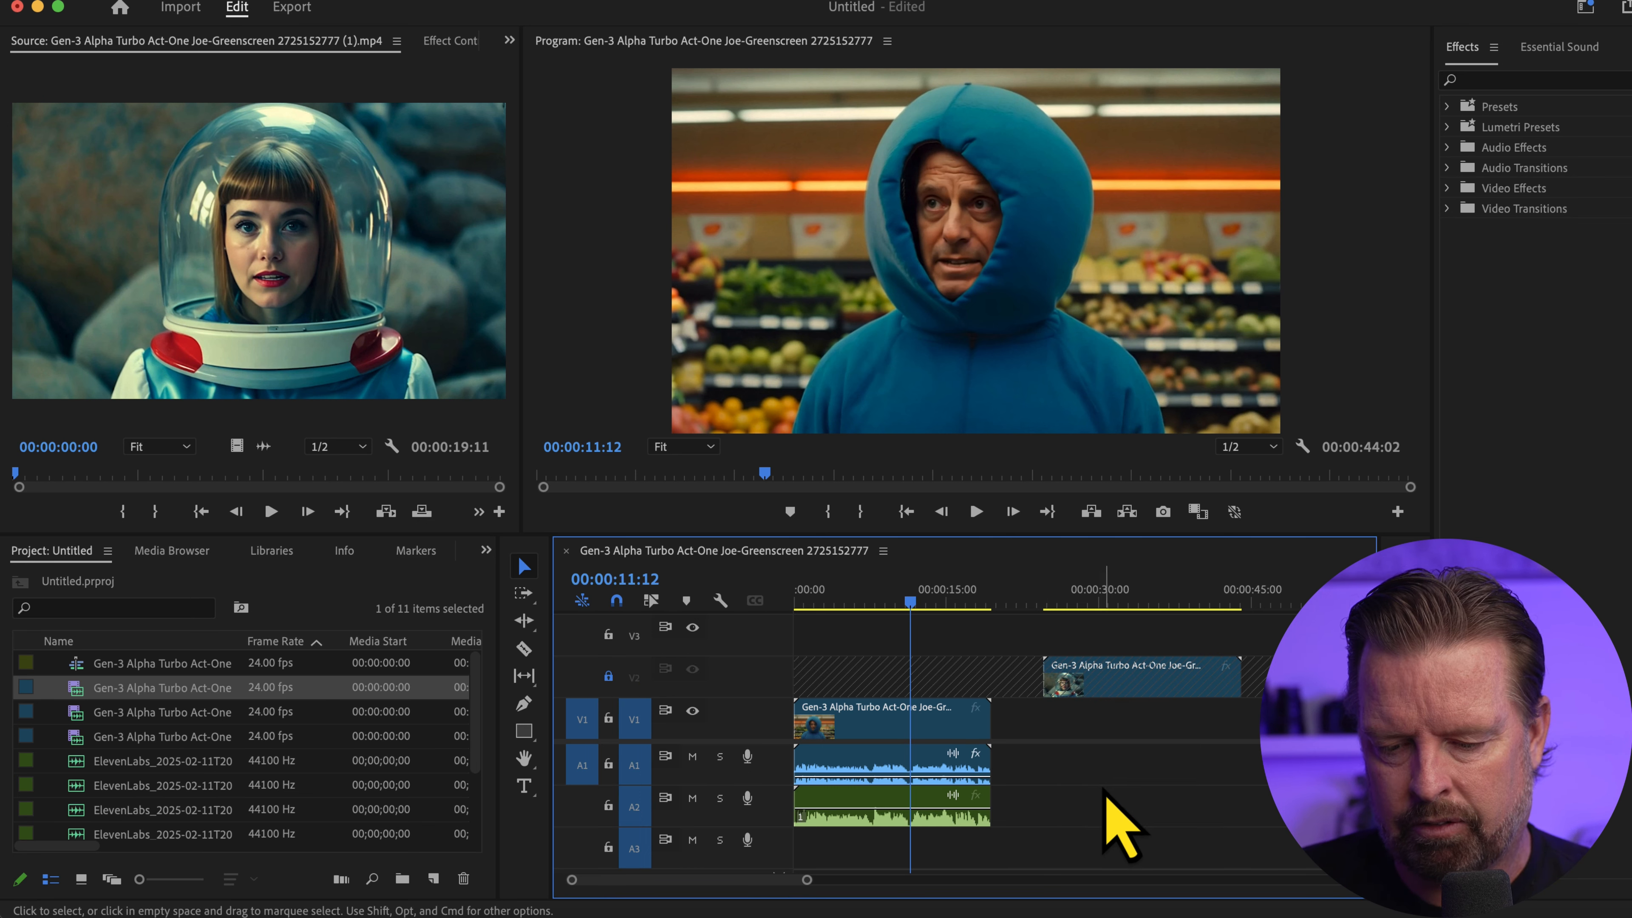
click(608, 676)
drag(1086, 674, 959, 684)
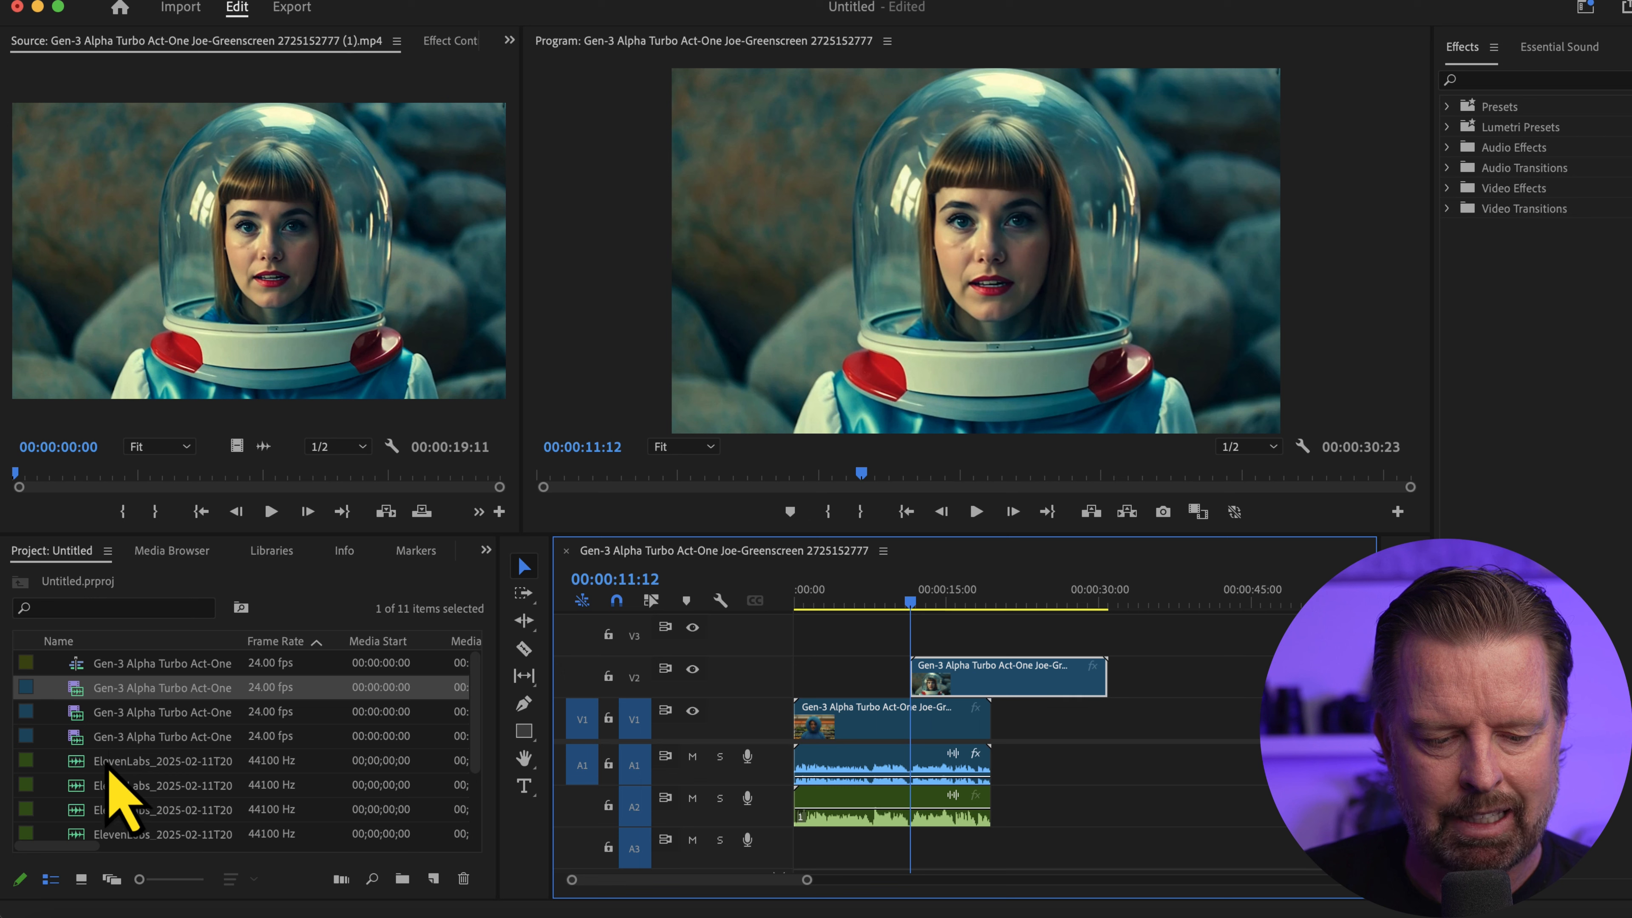
Audition the ElevenLabs audio files and place the Emma watson audio on track A3, aligned with the space-helmet clip's start
click(108, 766)
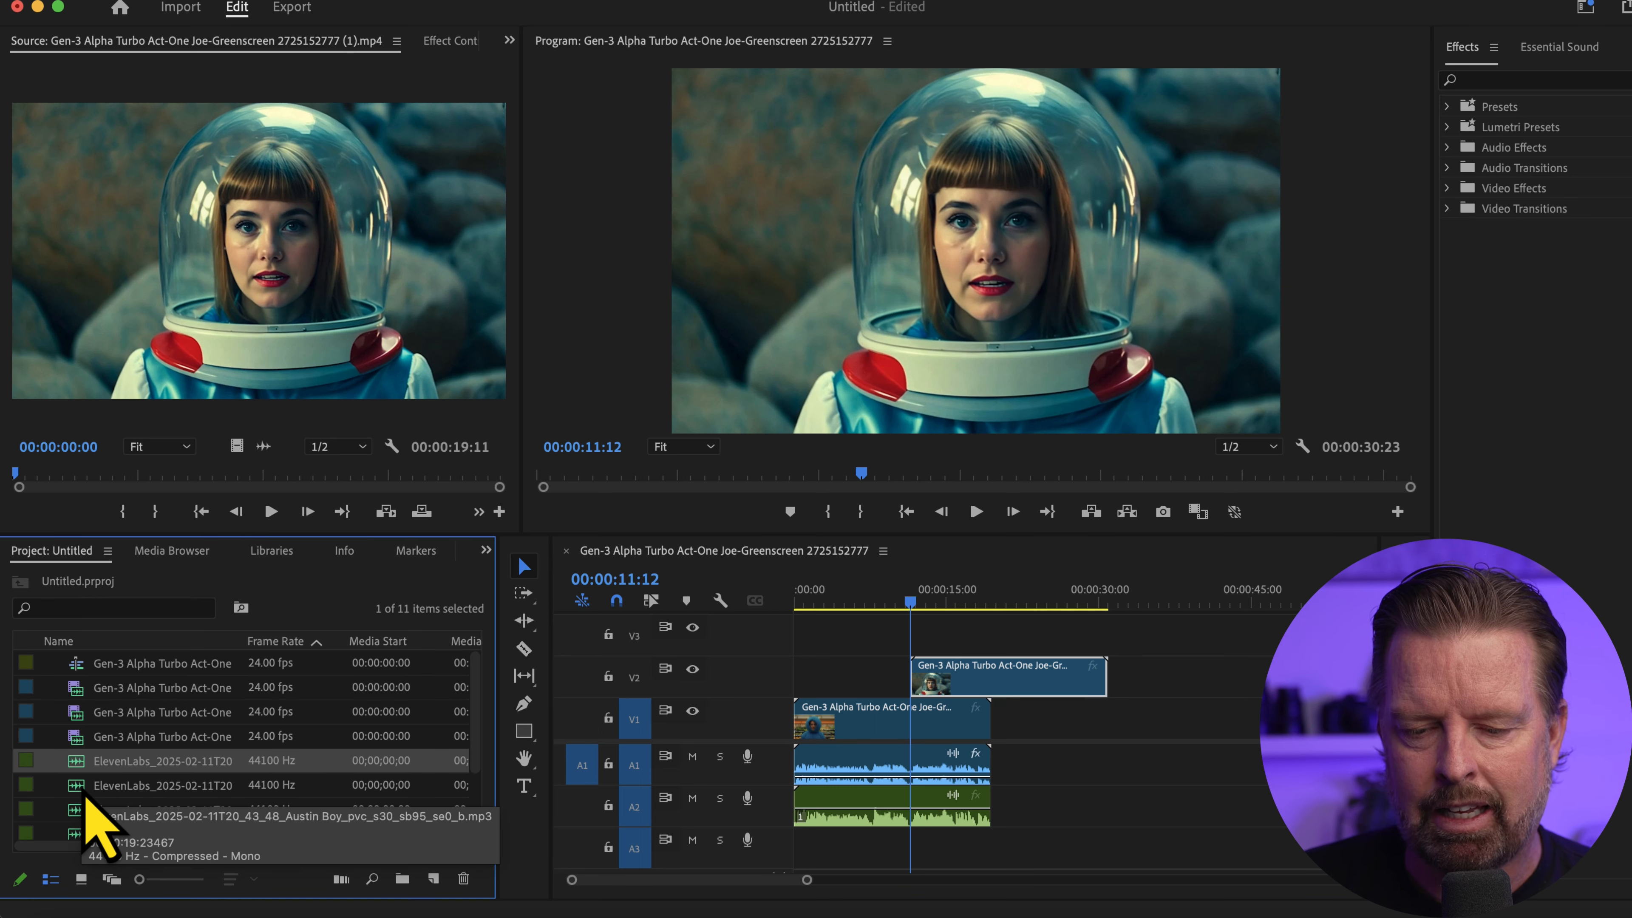
double_click(87, 792)
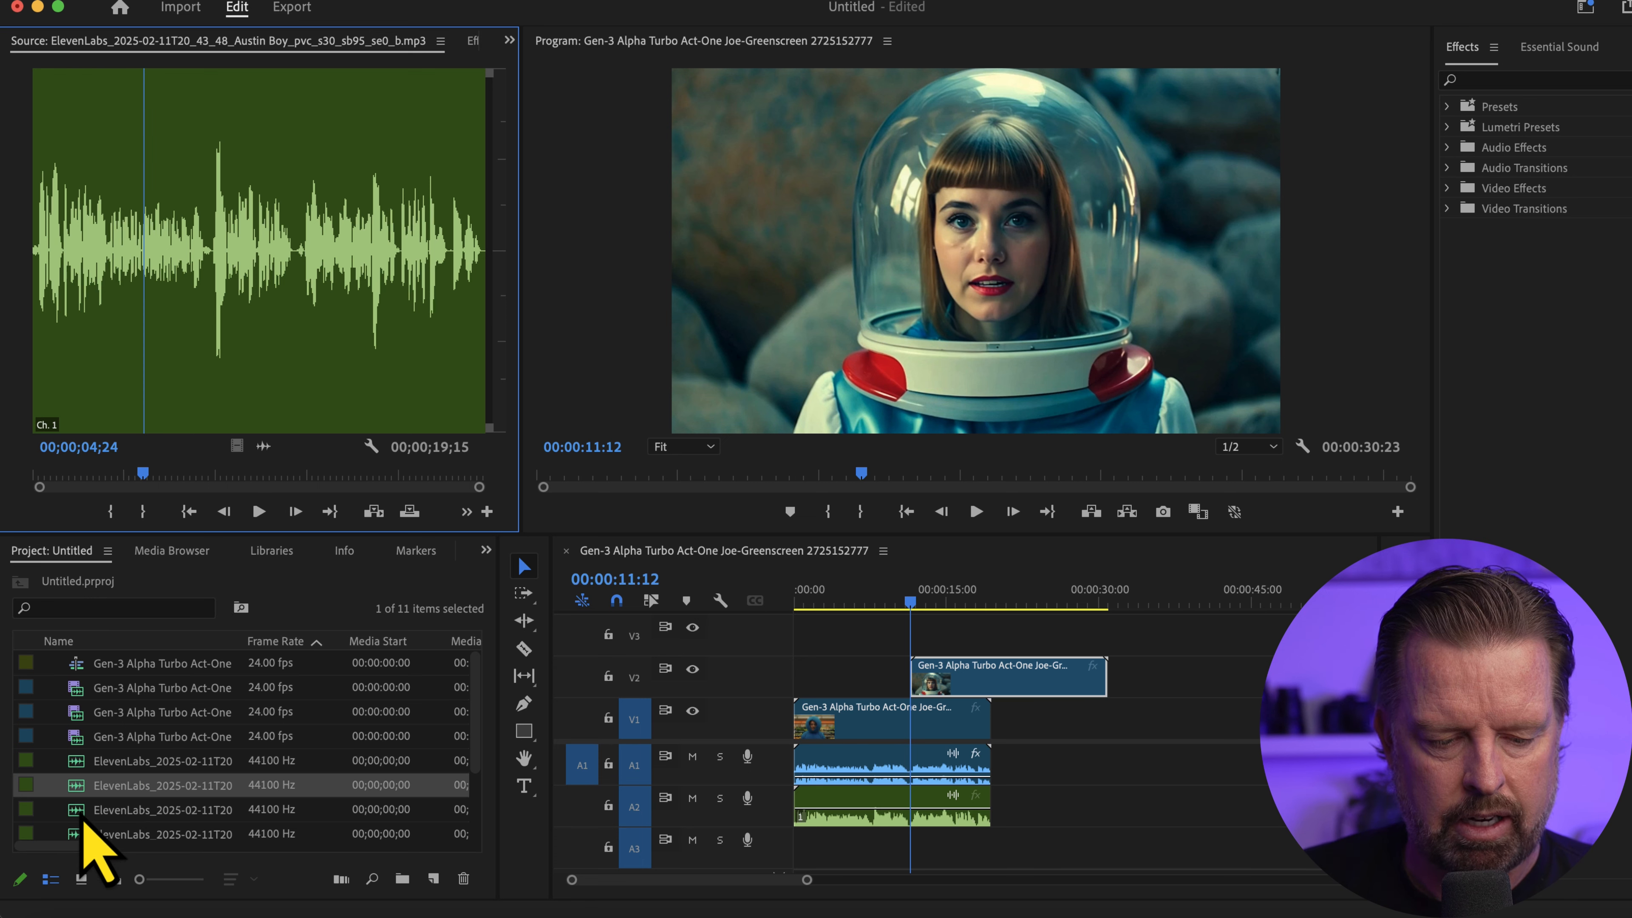
scroll(92, 804, down, 2)
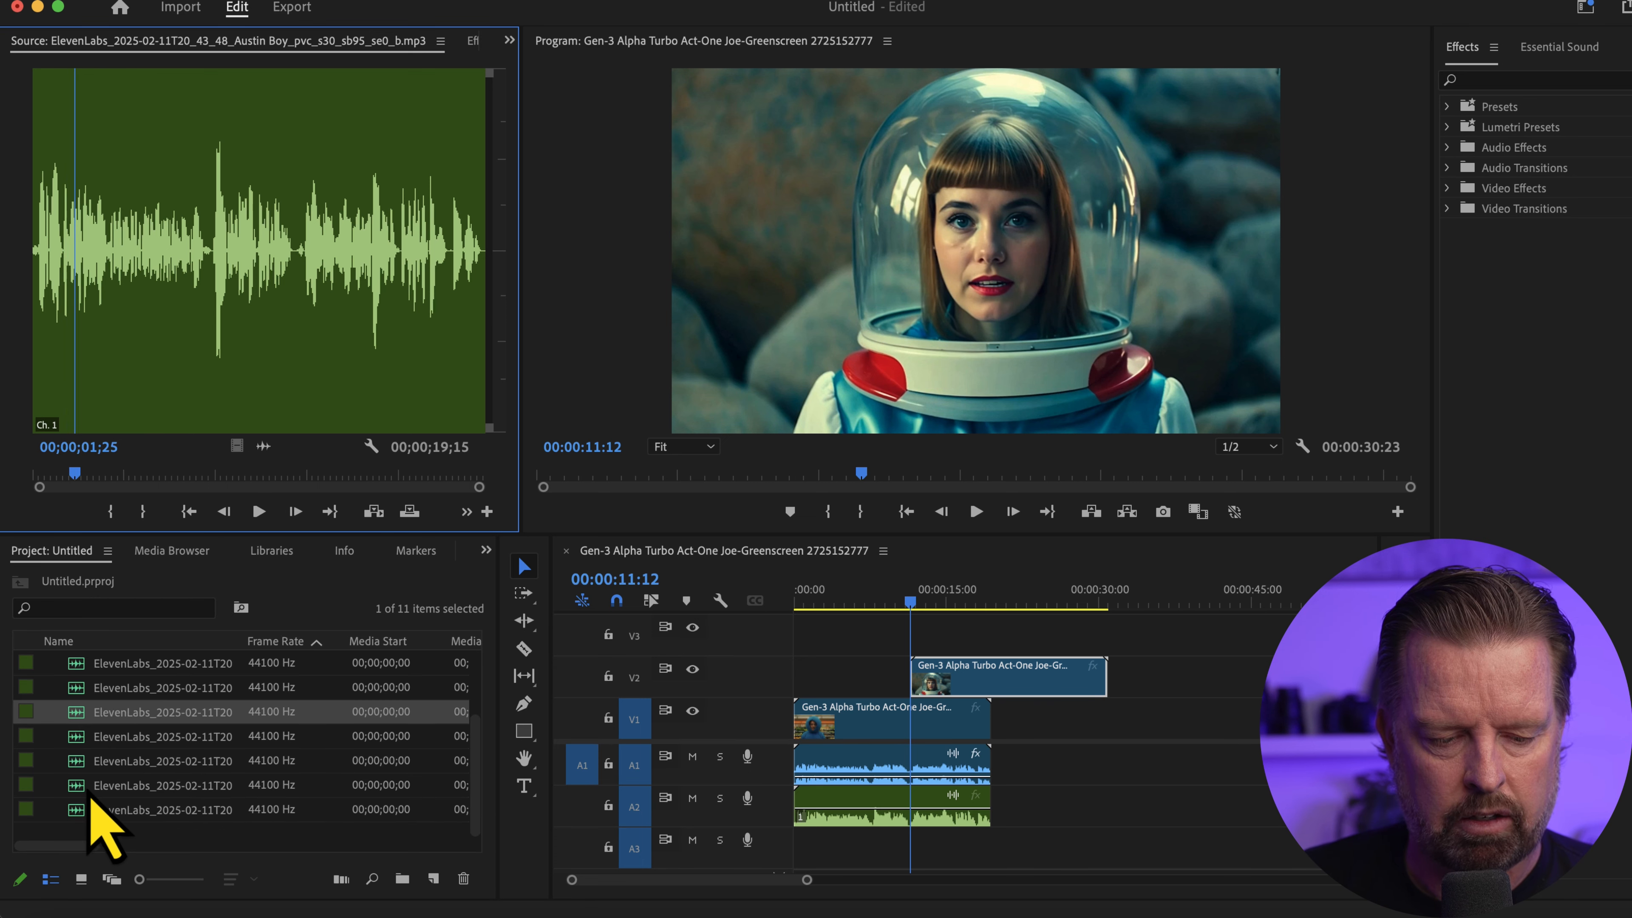
double_click(84, 795)
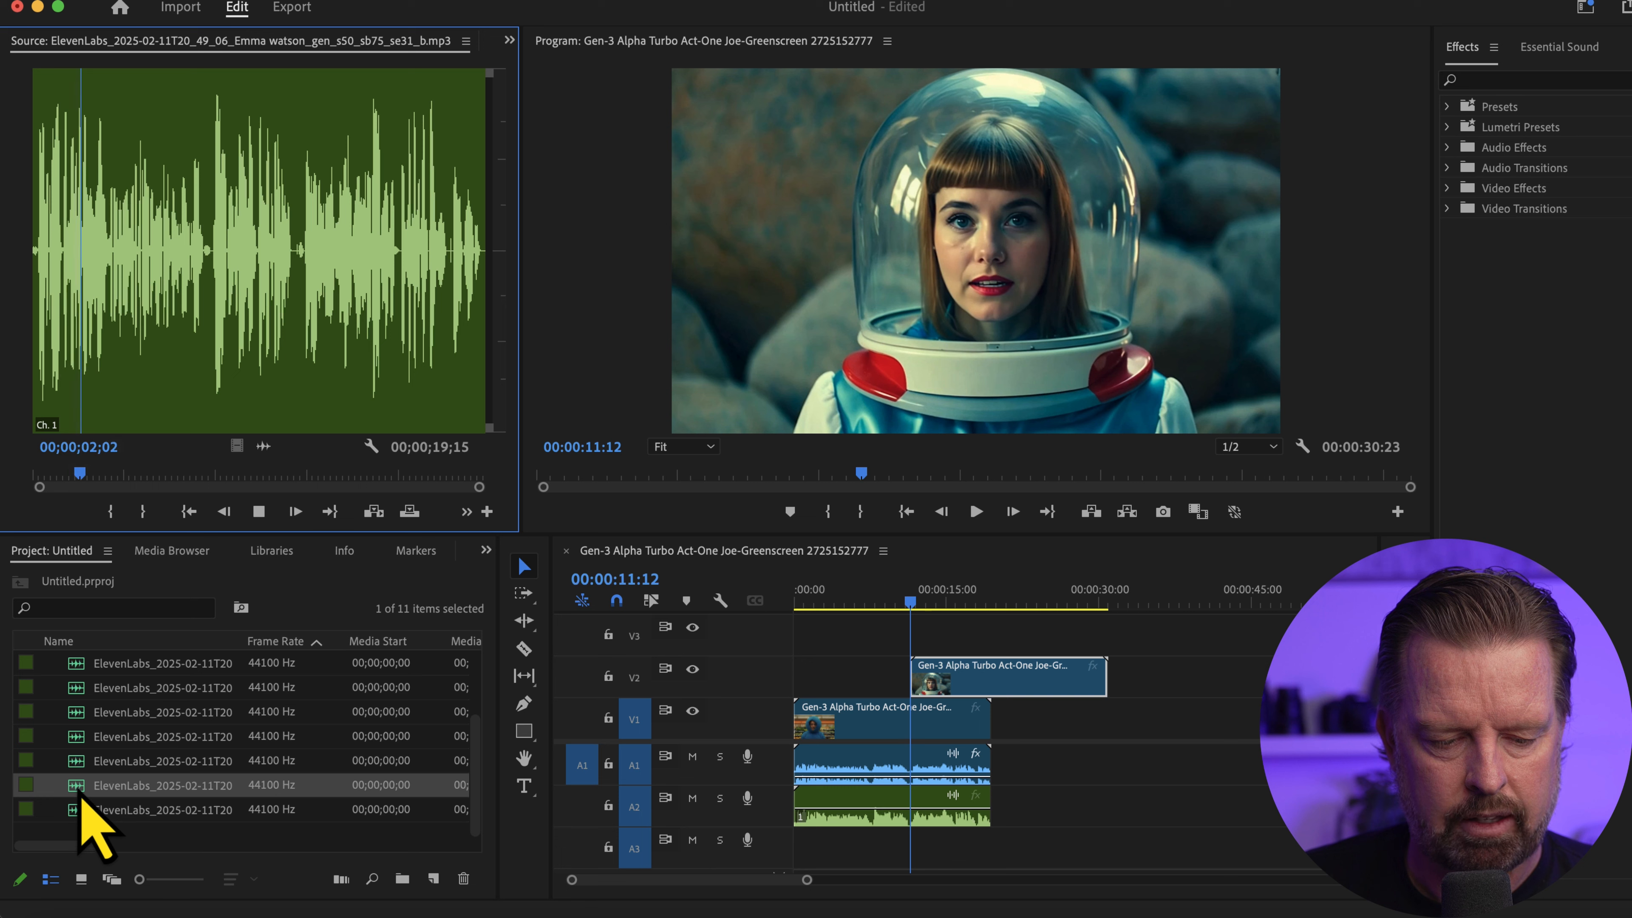
double_click(81, 811)
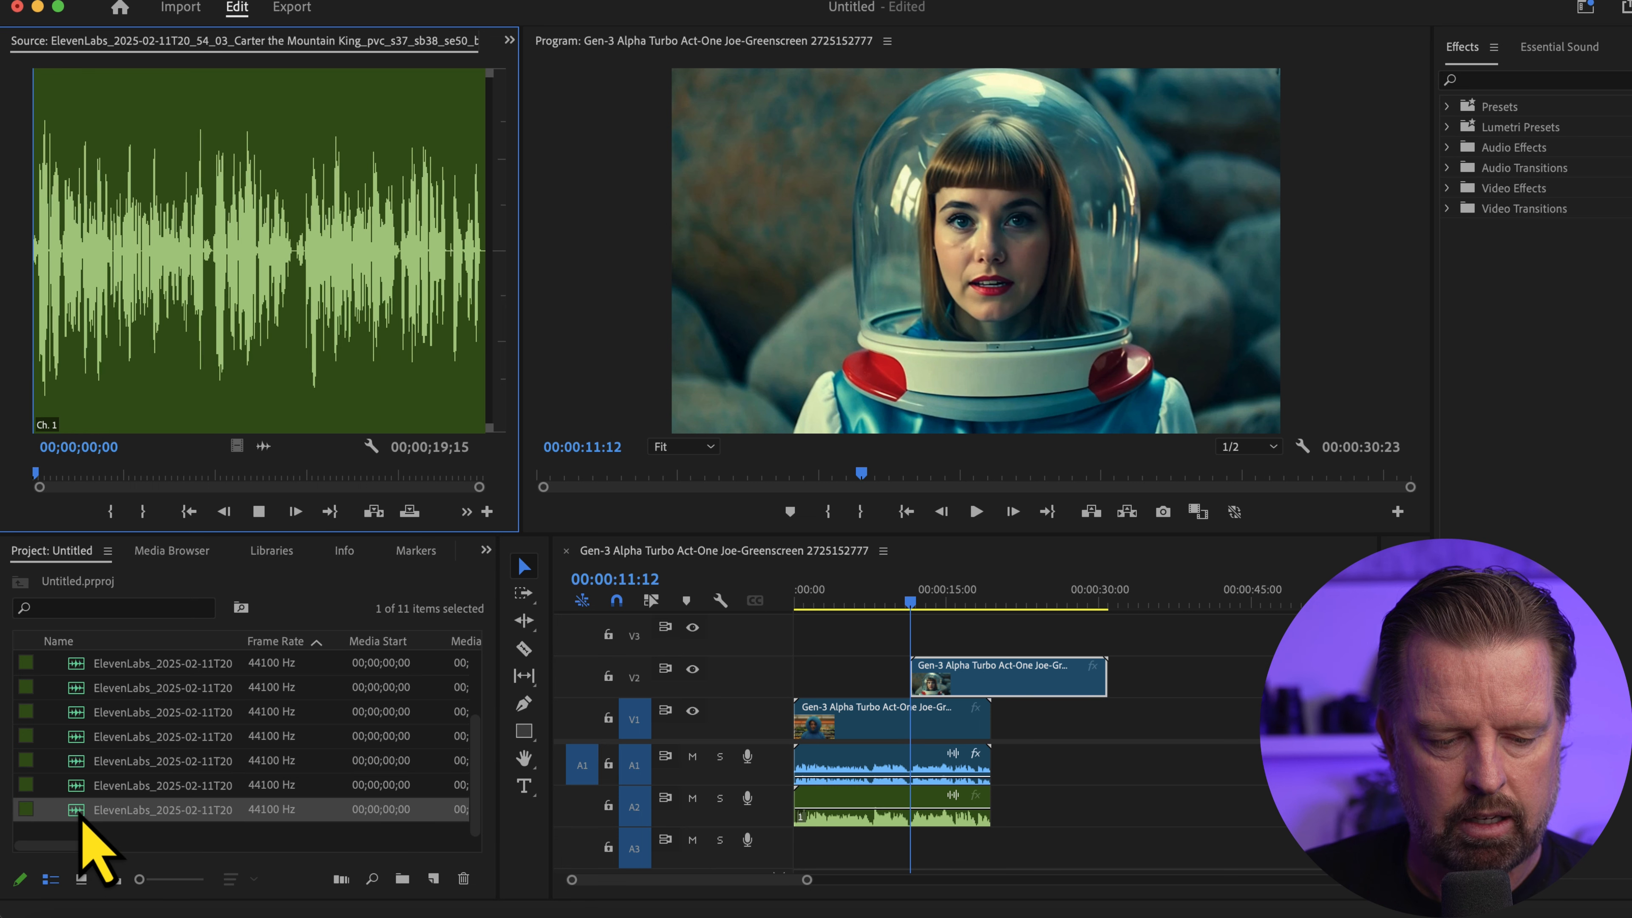
double_click(81, 795)
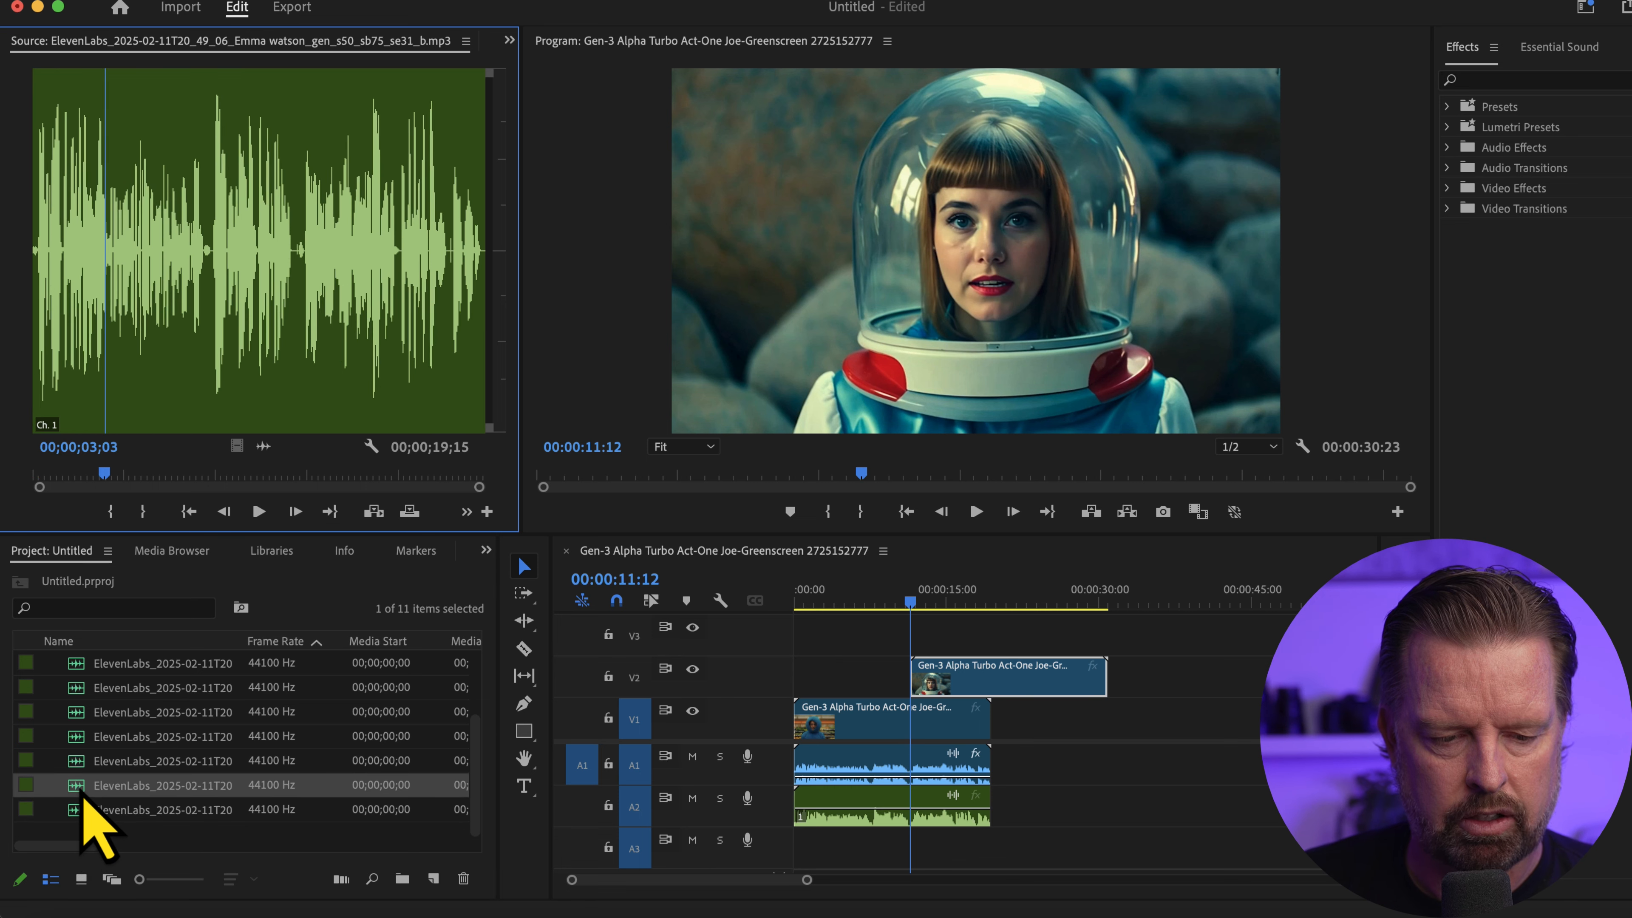
drag(82, 798, 926, 854)
Cut the Austin Boy audio on track A2 at 00:00:11:08 and delete the part after the cut
click(877, 601)
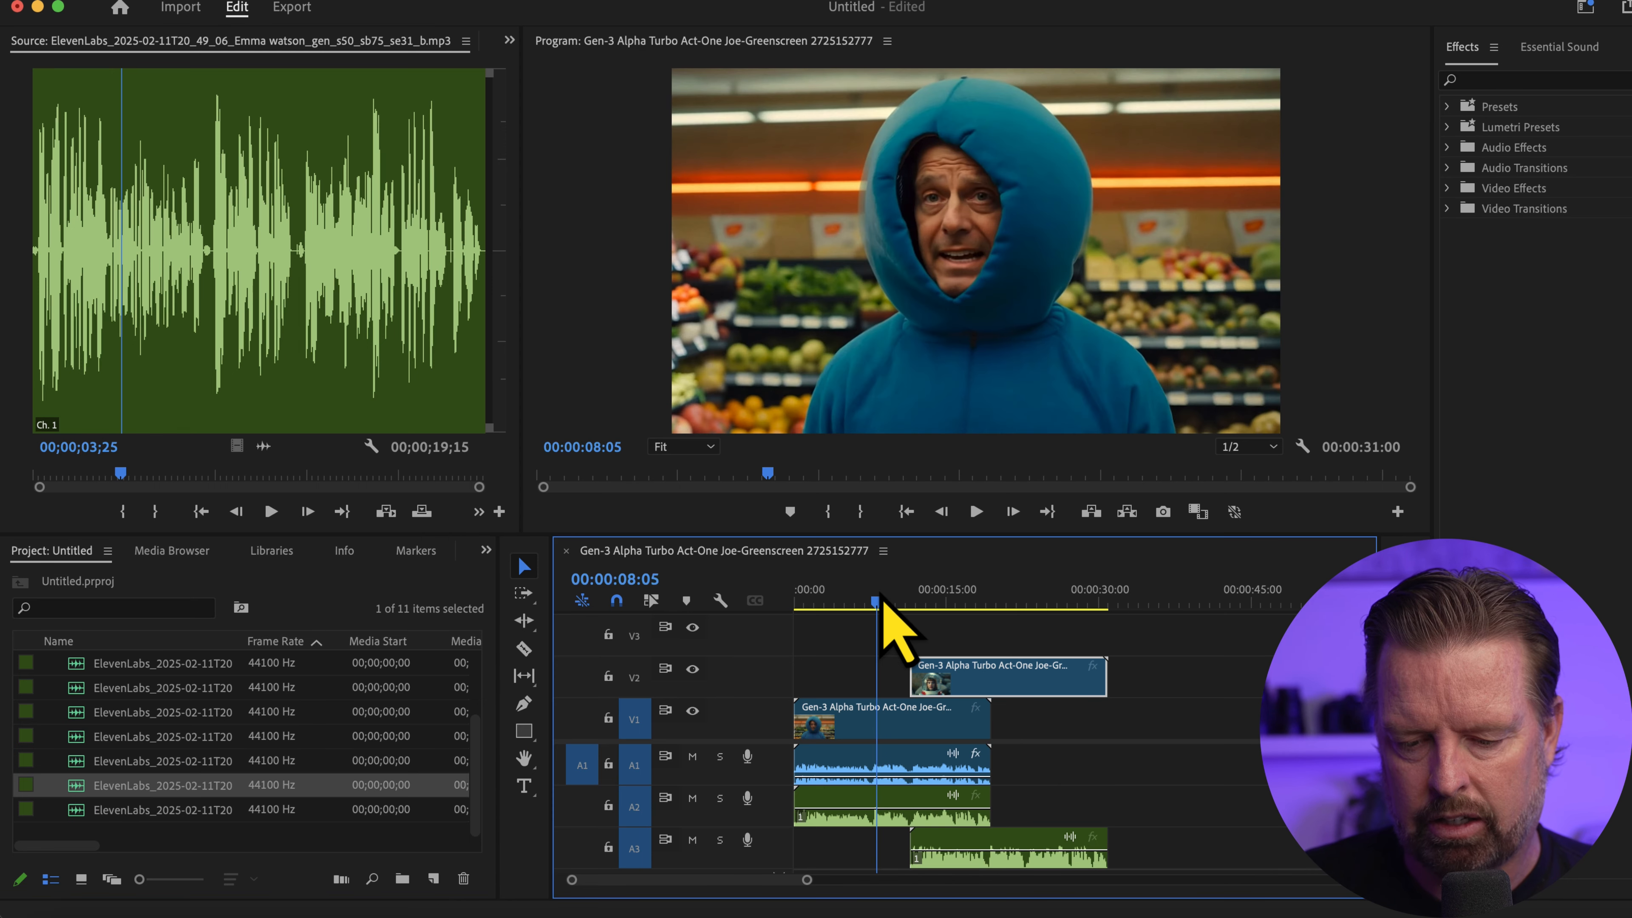
drag(882, 609, 910, 611)
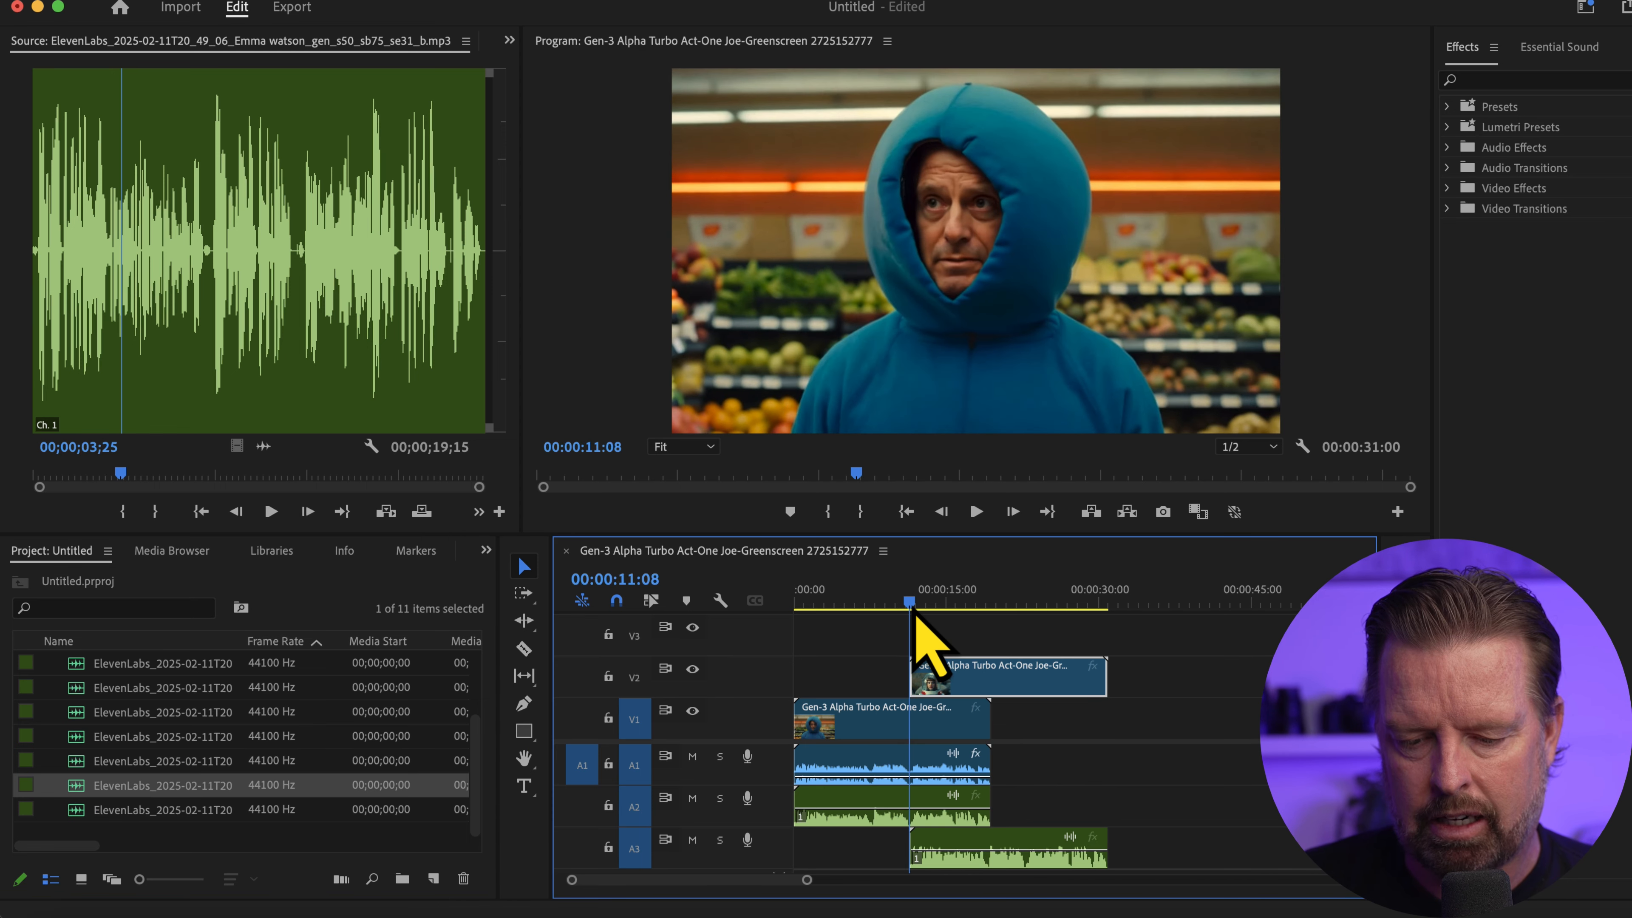
key(c)
click(911, 804)
key(v)
click(943, 801)
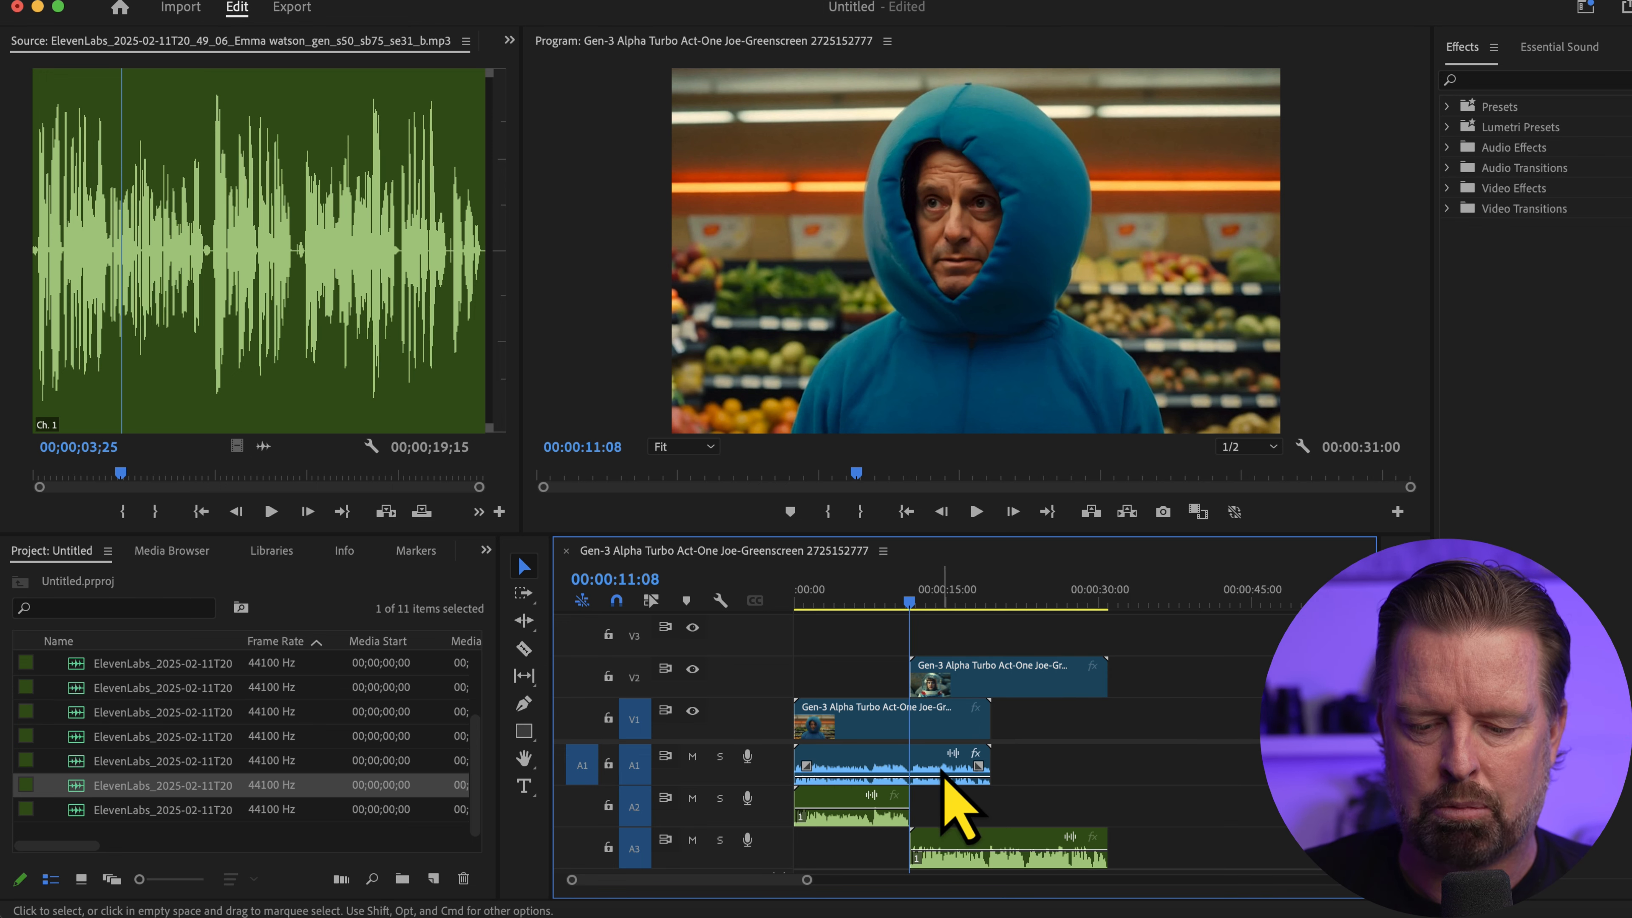
Play the assembled sequence from the start past the switch to the woman in the space helmet
click(937, 776)
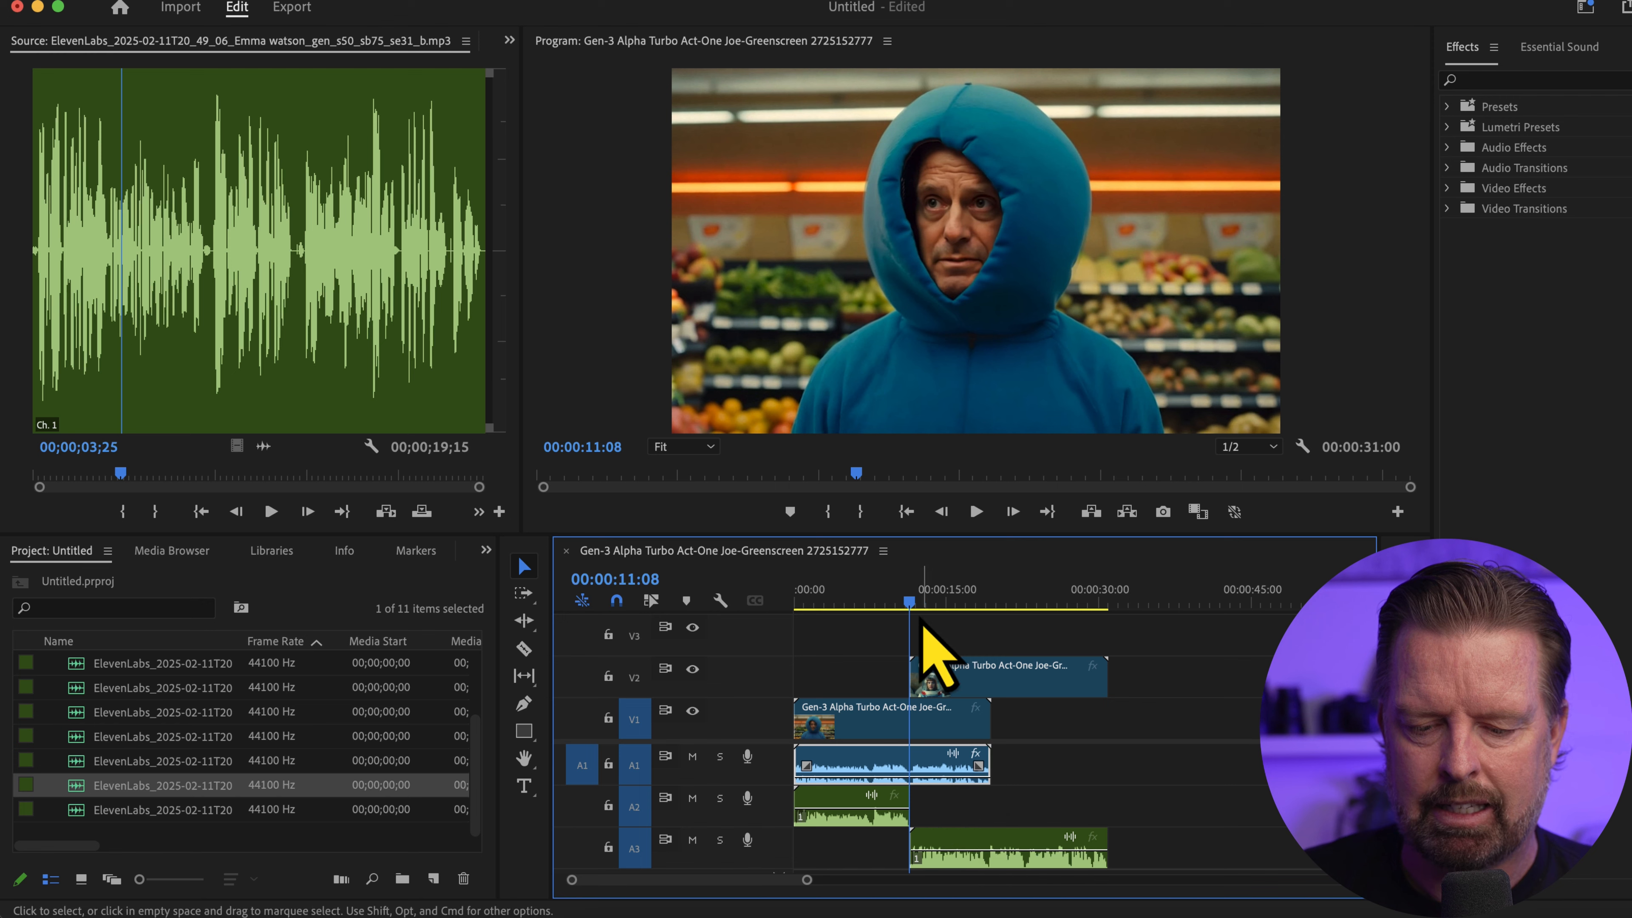
key(Home)
key(space)
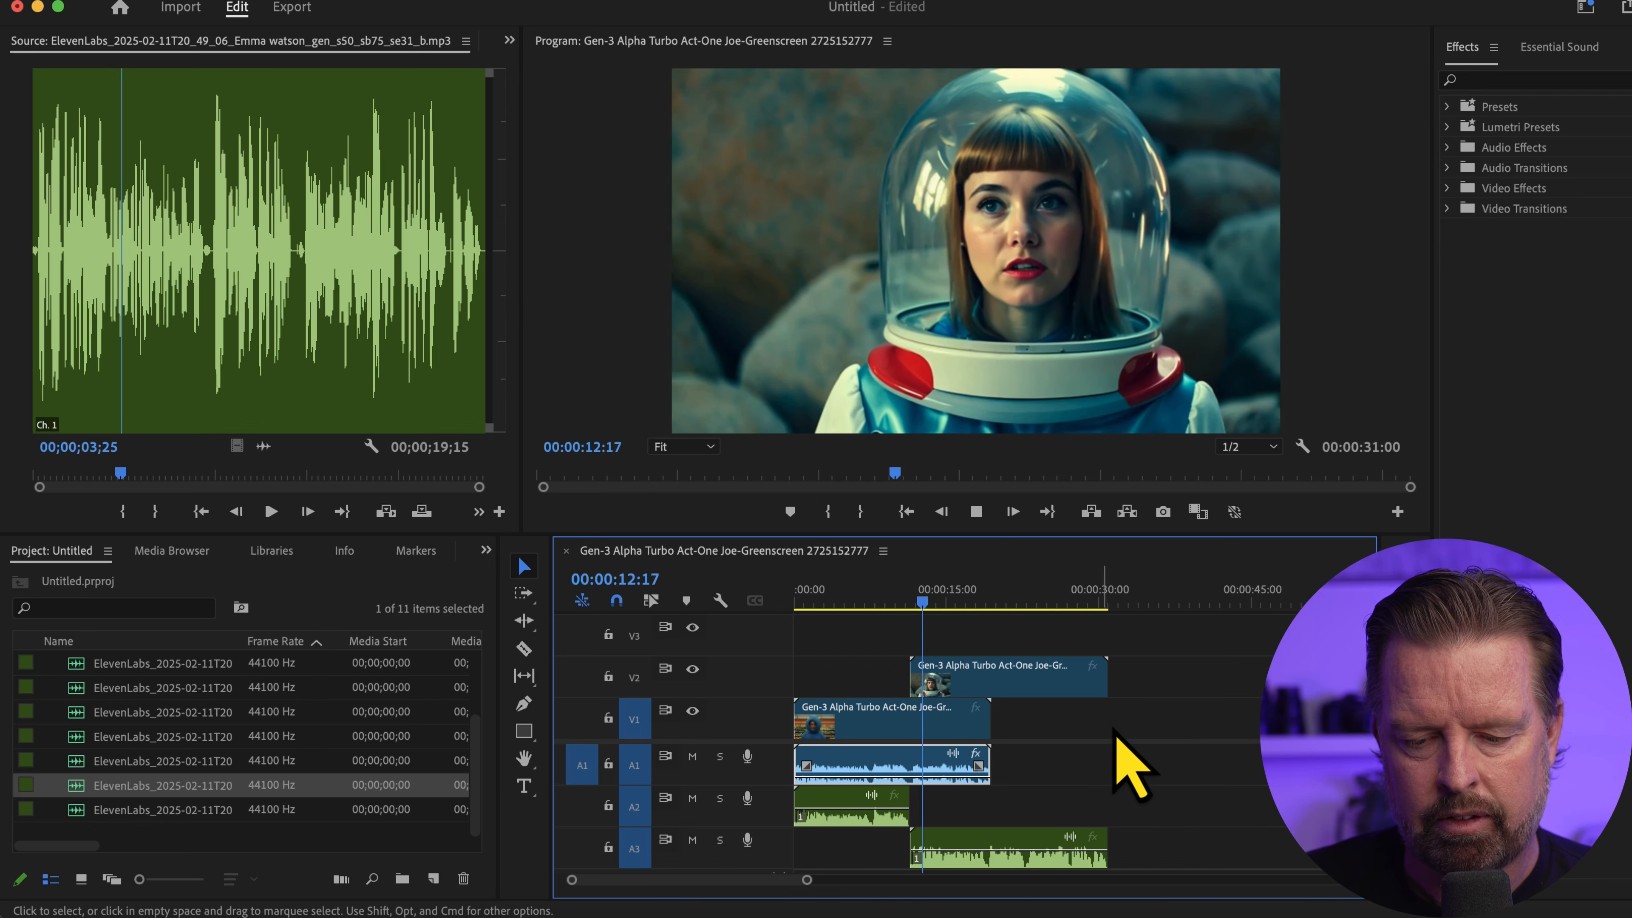
key(space)
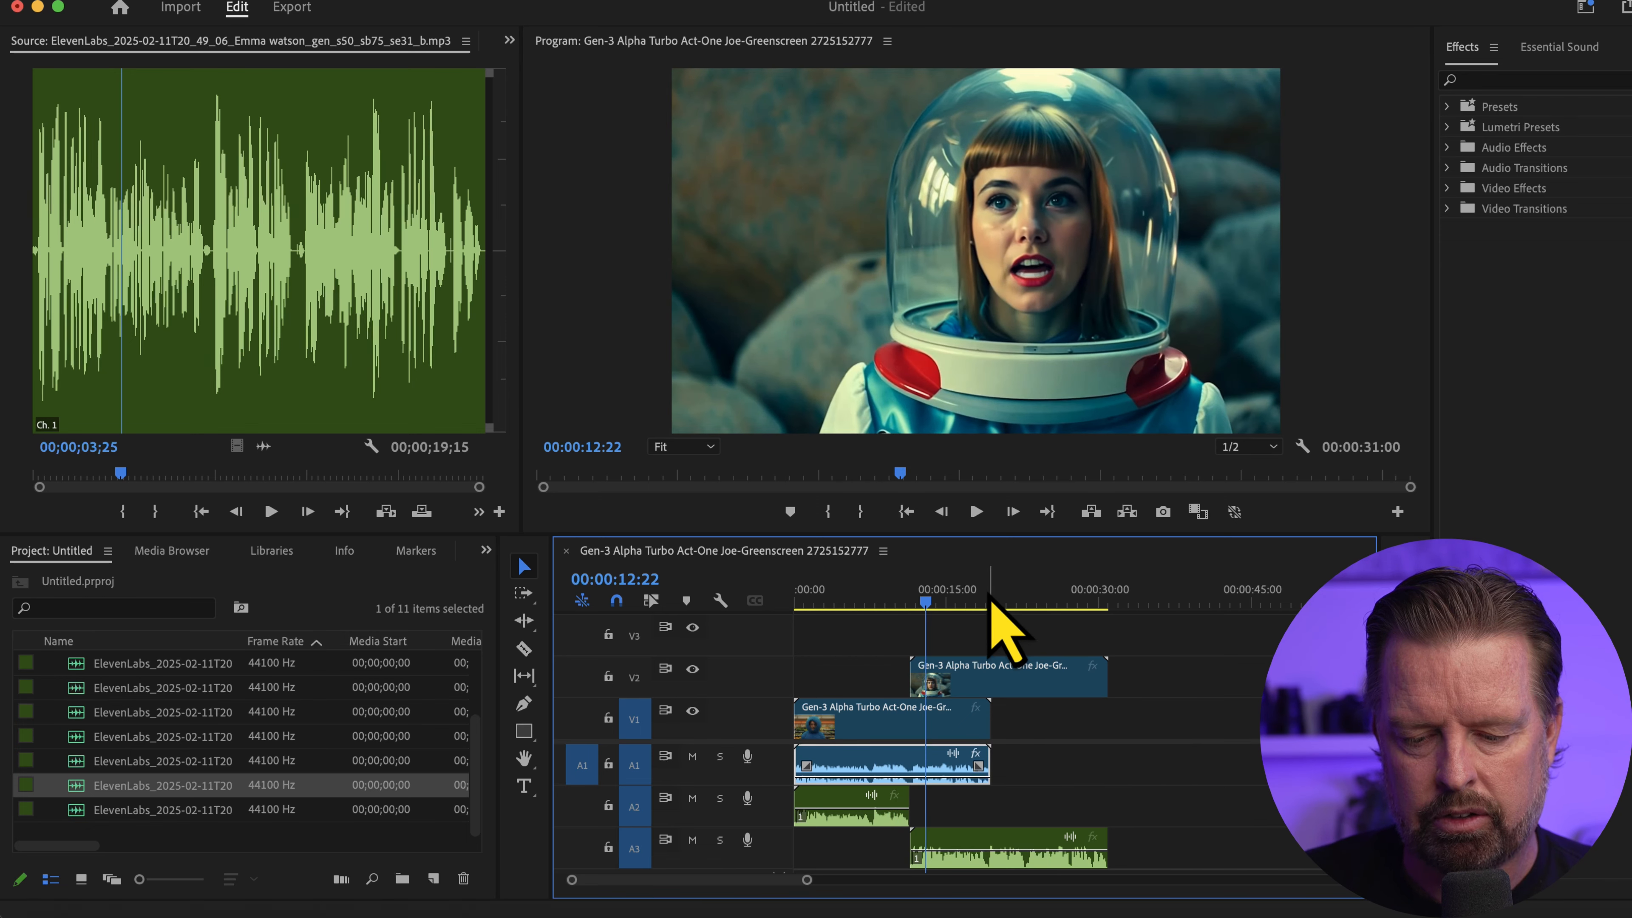
Replay part of the grocery-store clip, and move the space-helmet clip on V2 and the Emma watson audio on A3 to the sequence start
click(841, 597)
key(space)
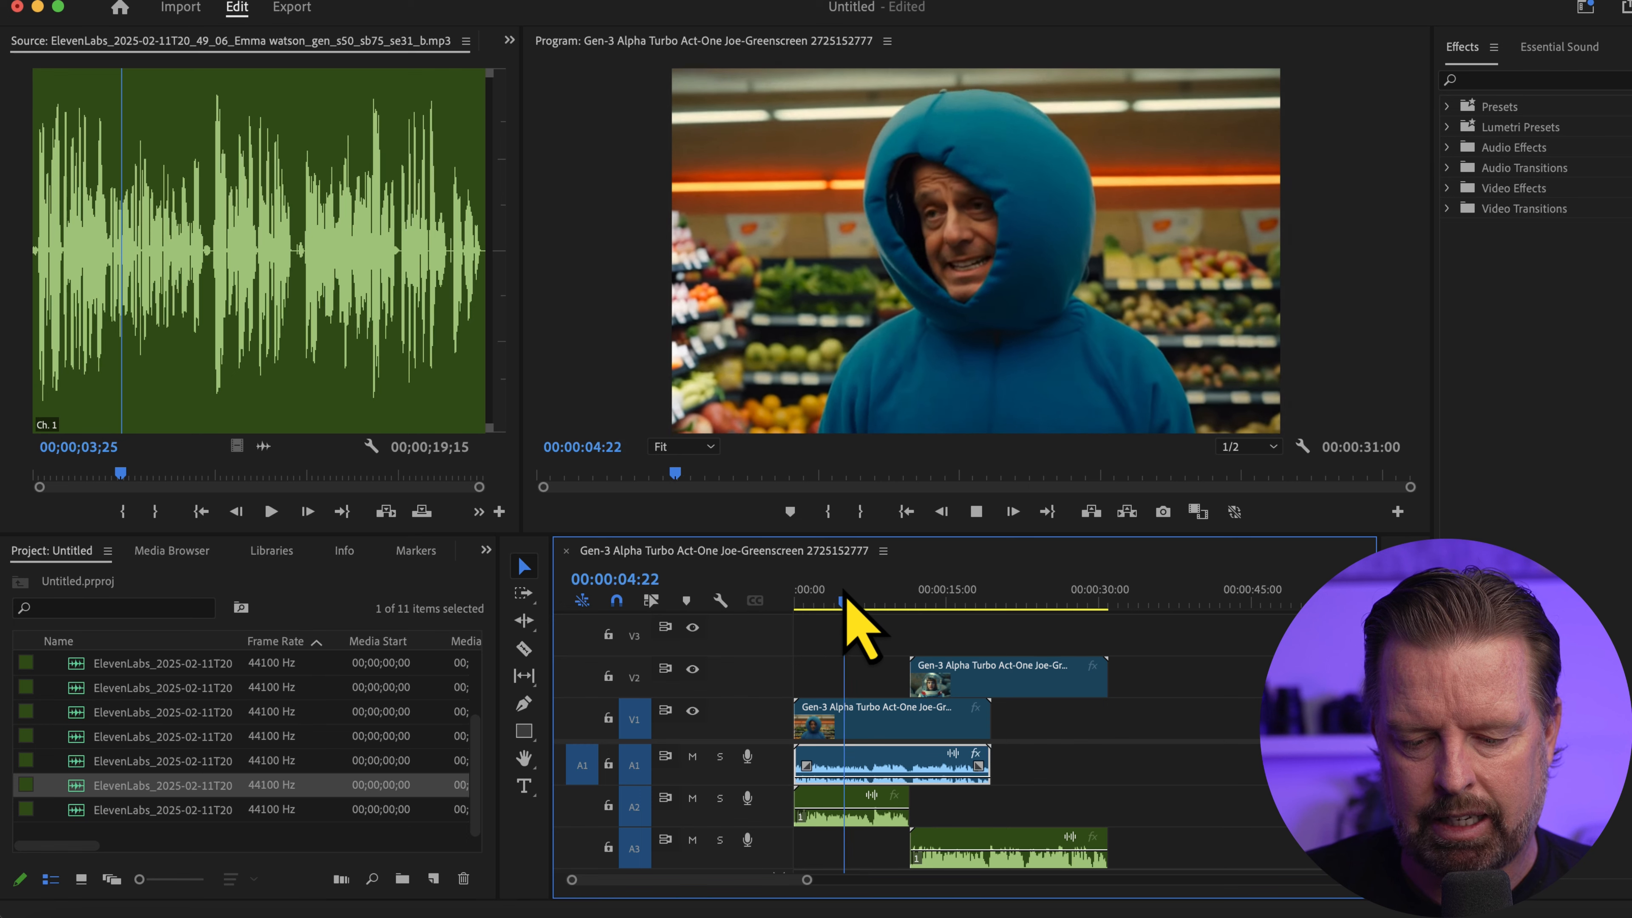
drag(948, 681, 832, 678)
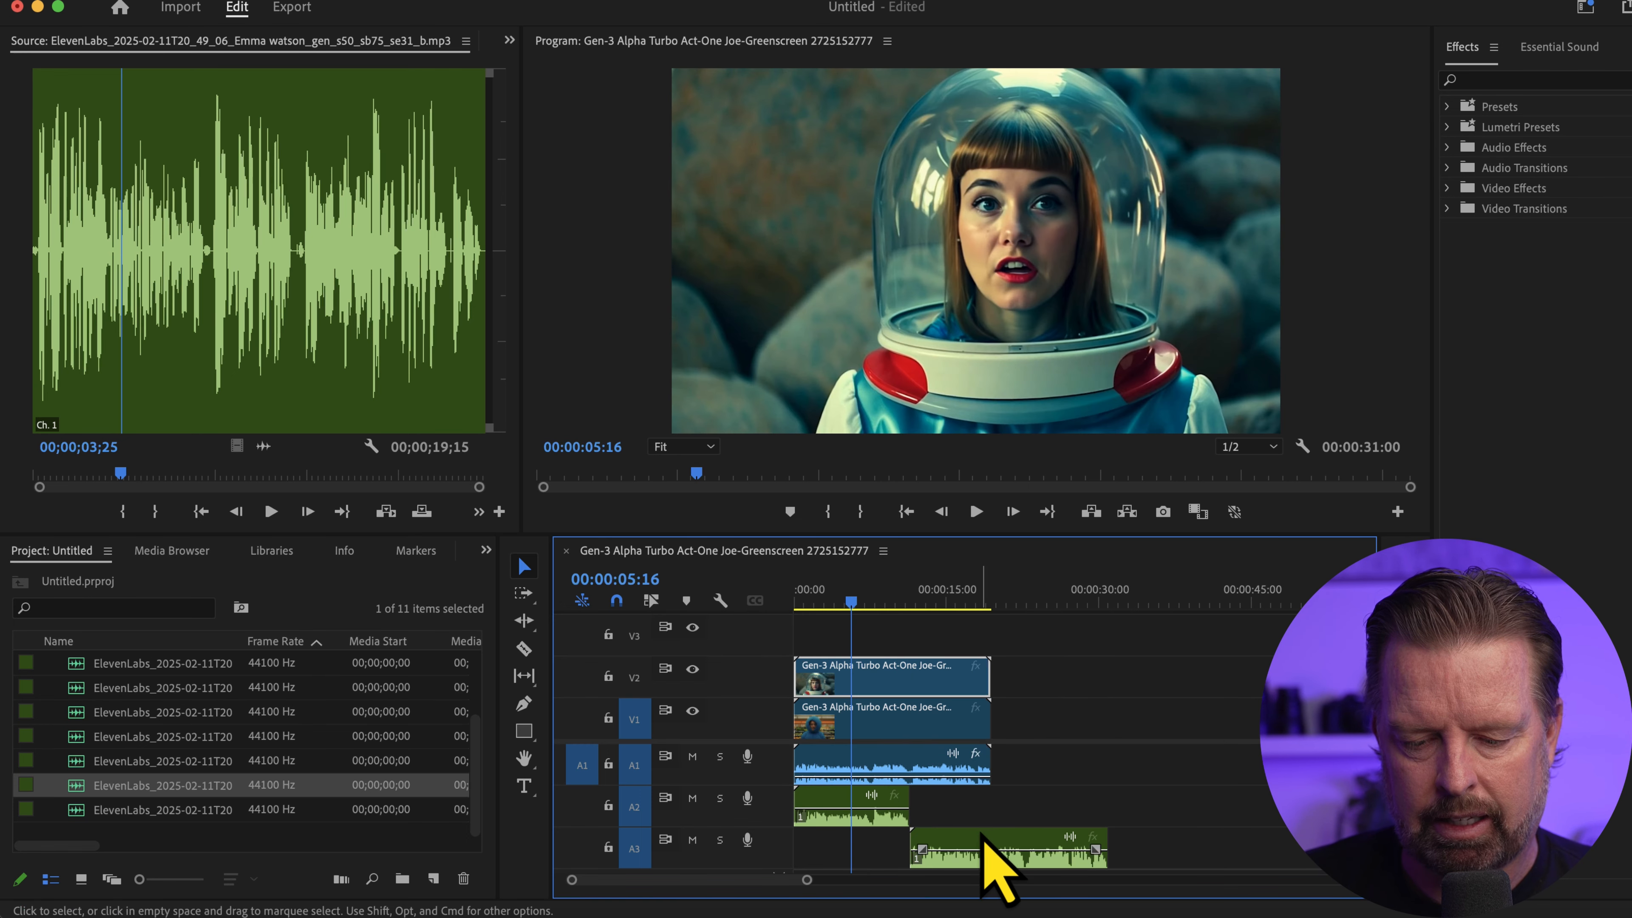
drag(980, 835, 875, 864)
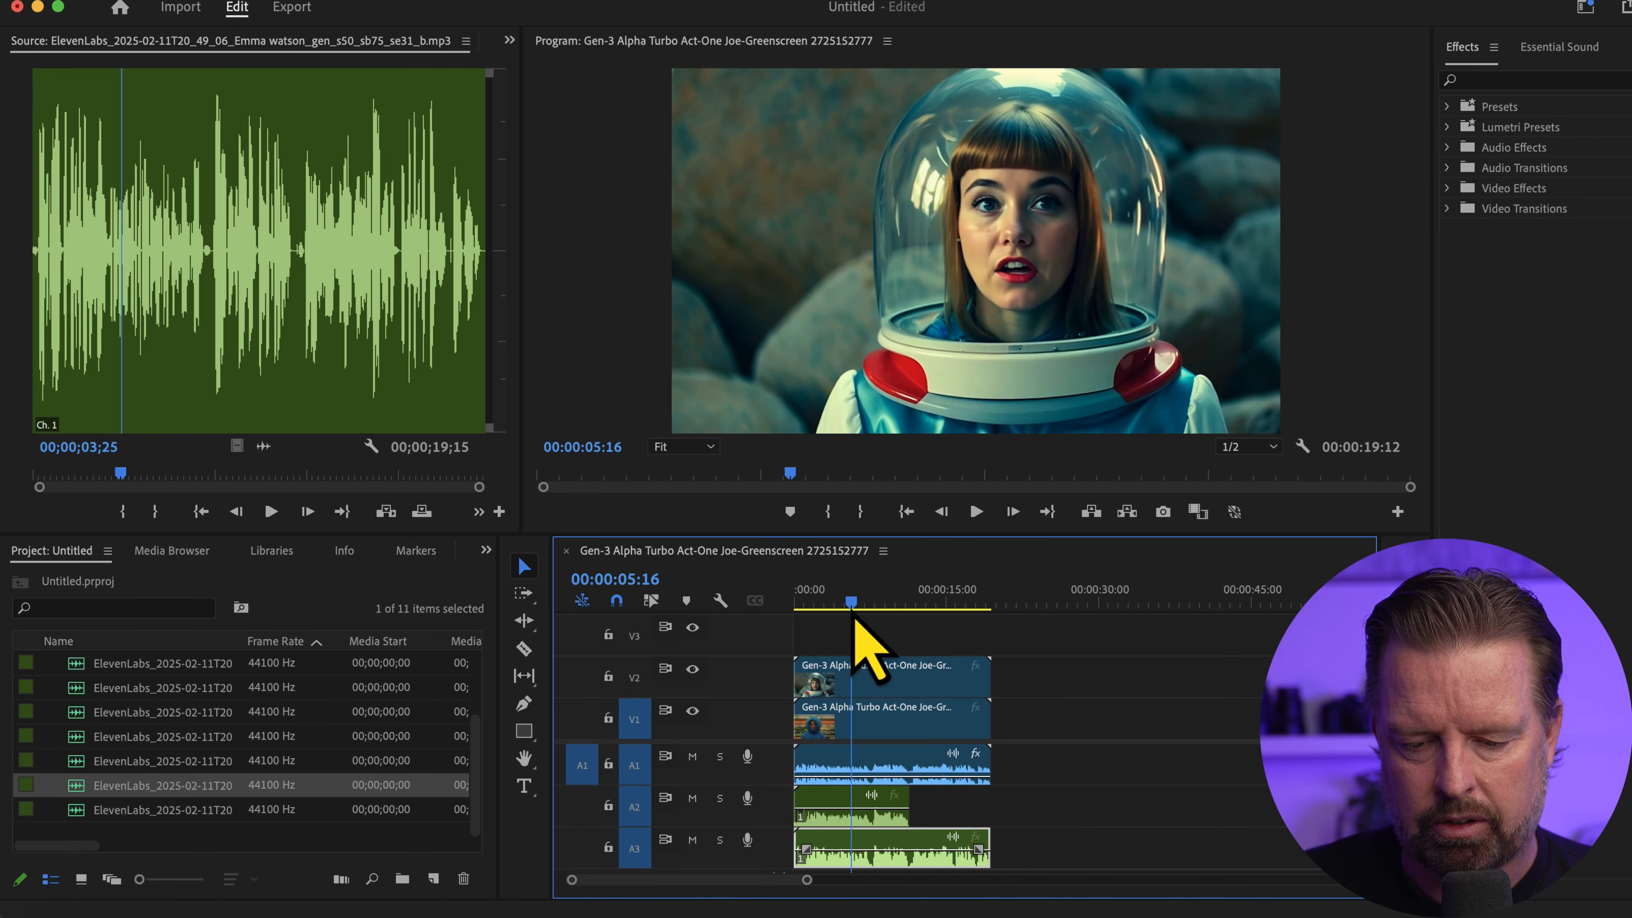
Cut the V1 clip and the audio on A1, A2 and A3 at 00:00:07:17
drag(852, 607, 872, 611)
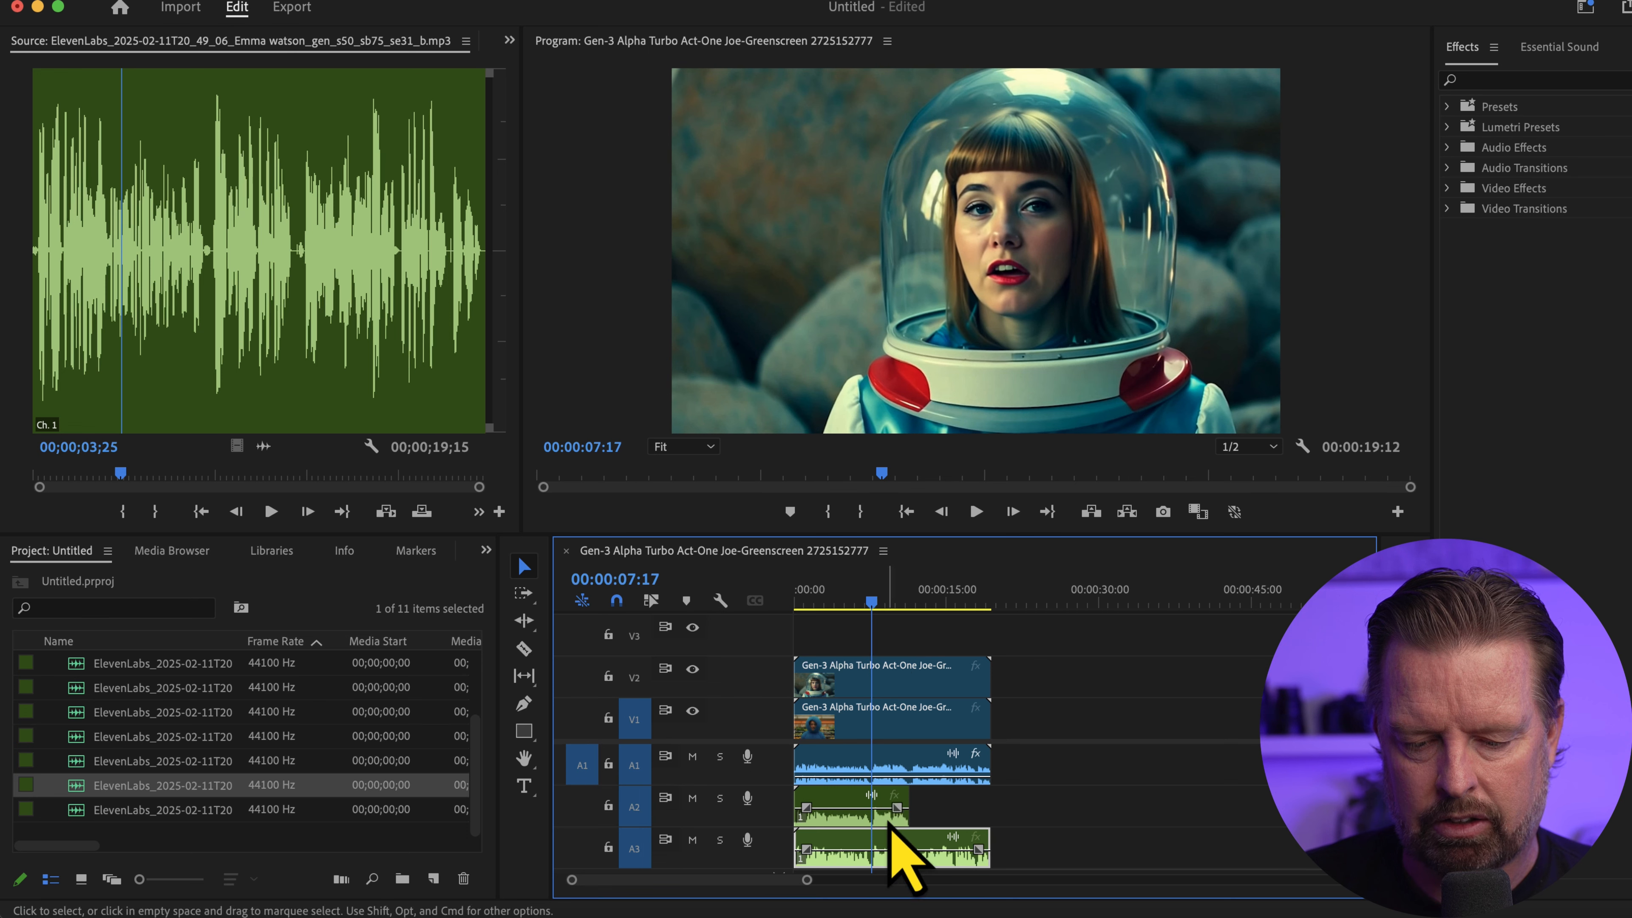
key(c)
click(876, 714)
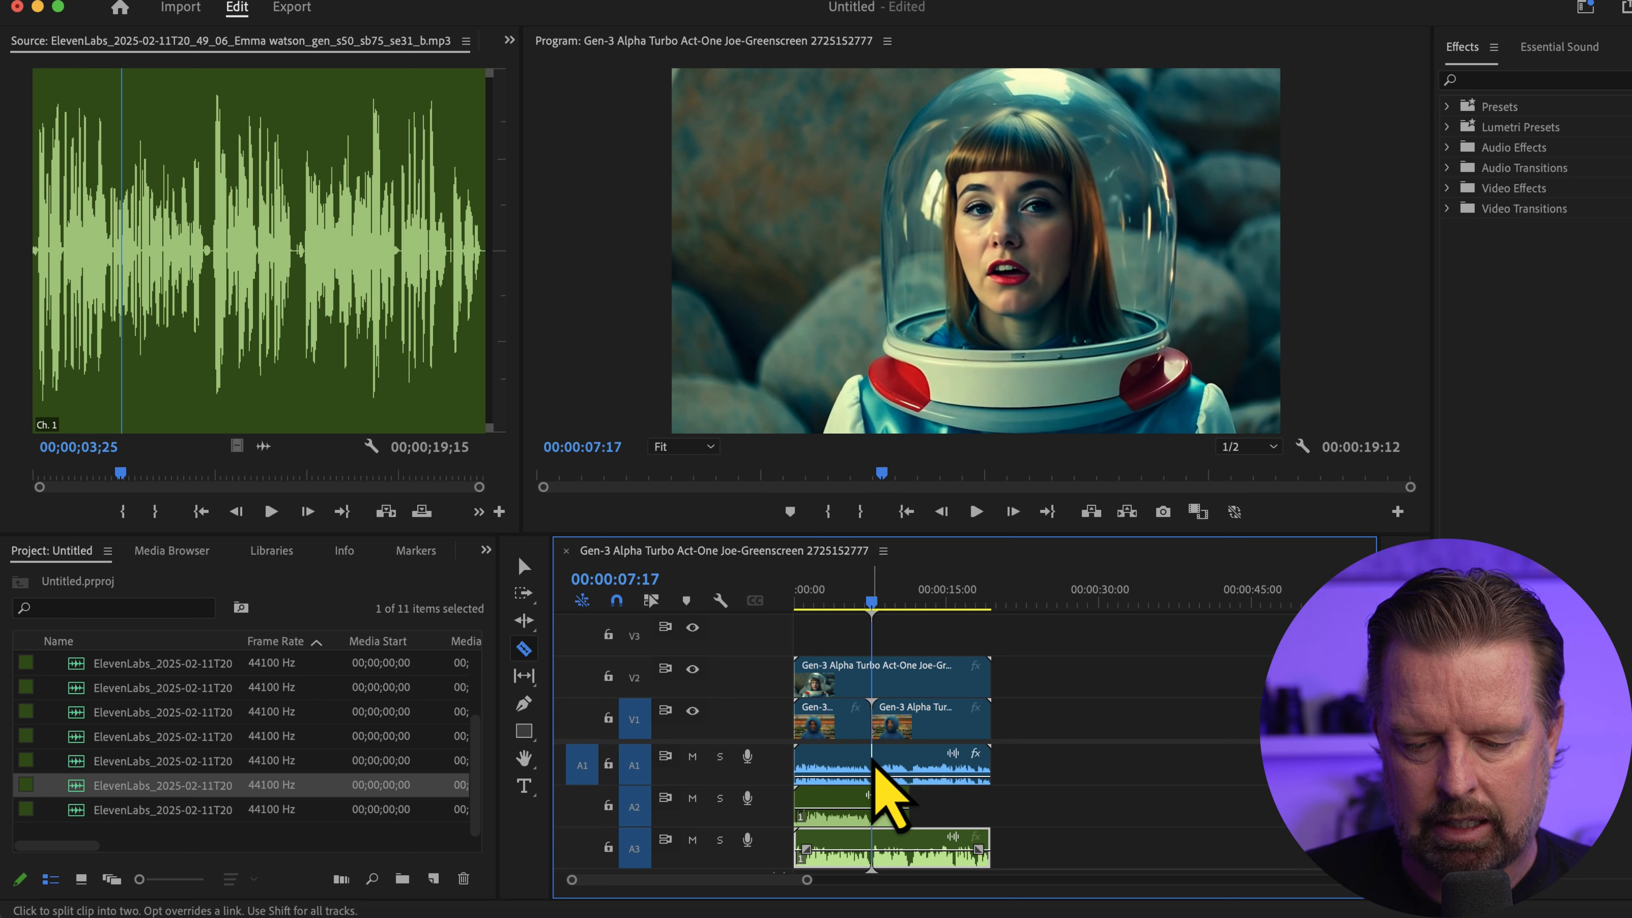
click(874, 764)
key(v)
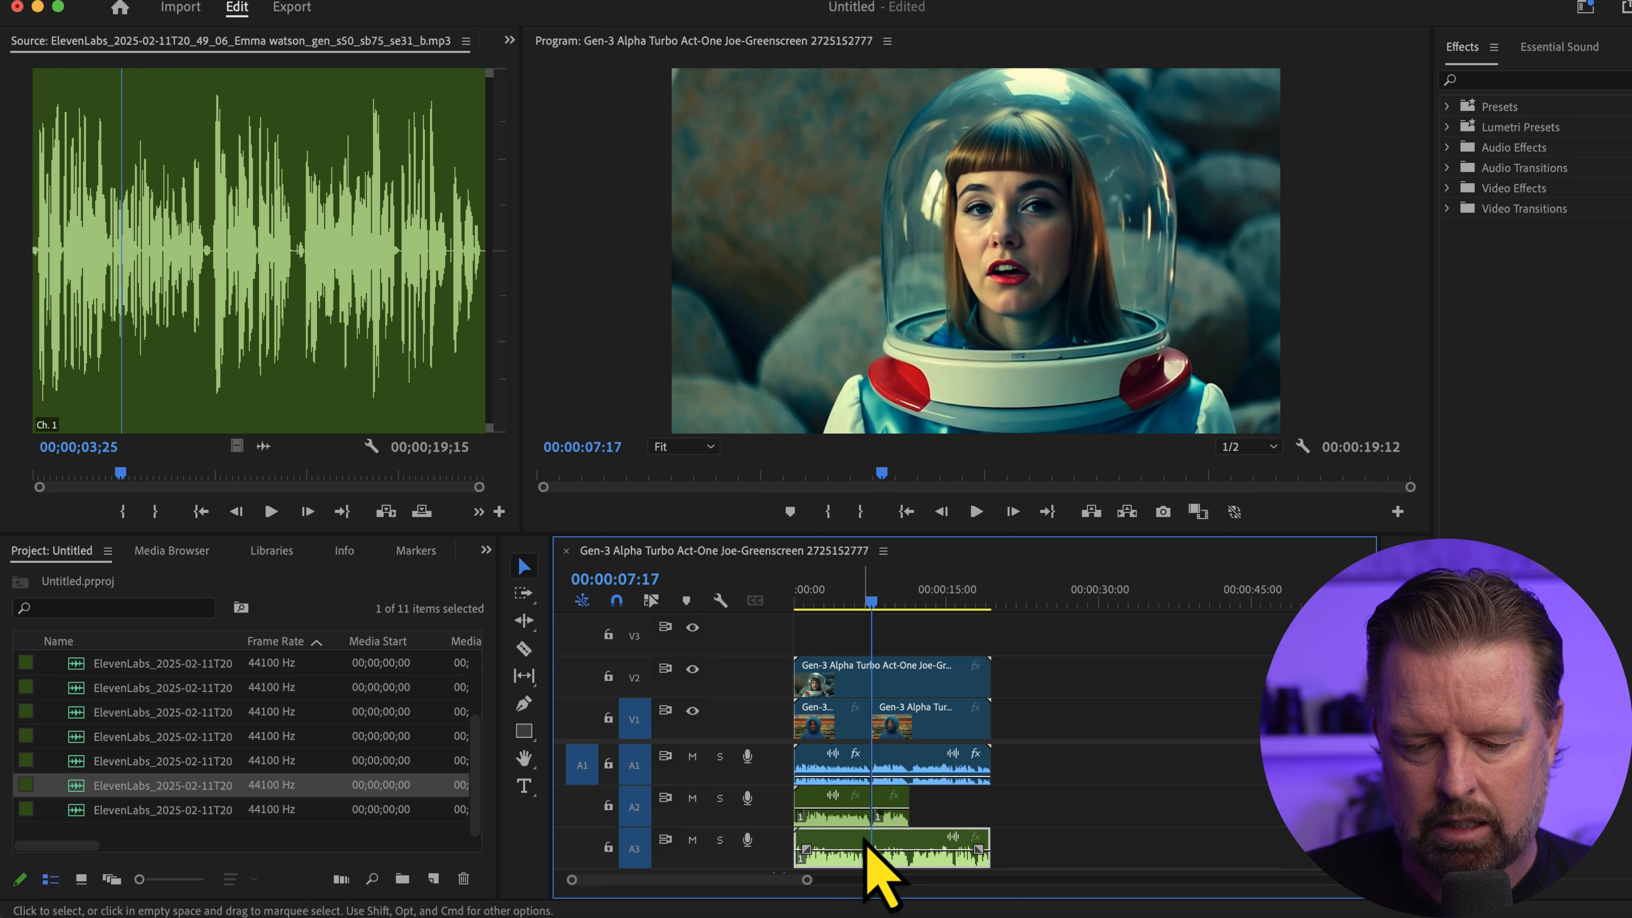
key(super+k)
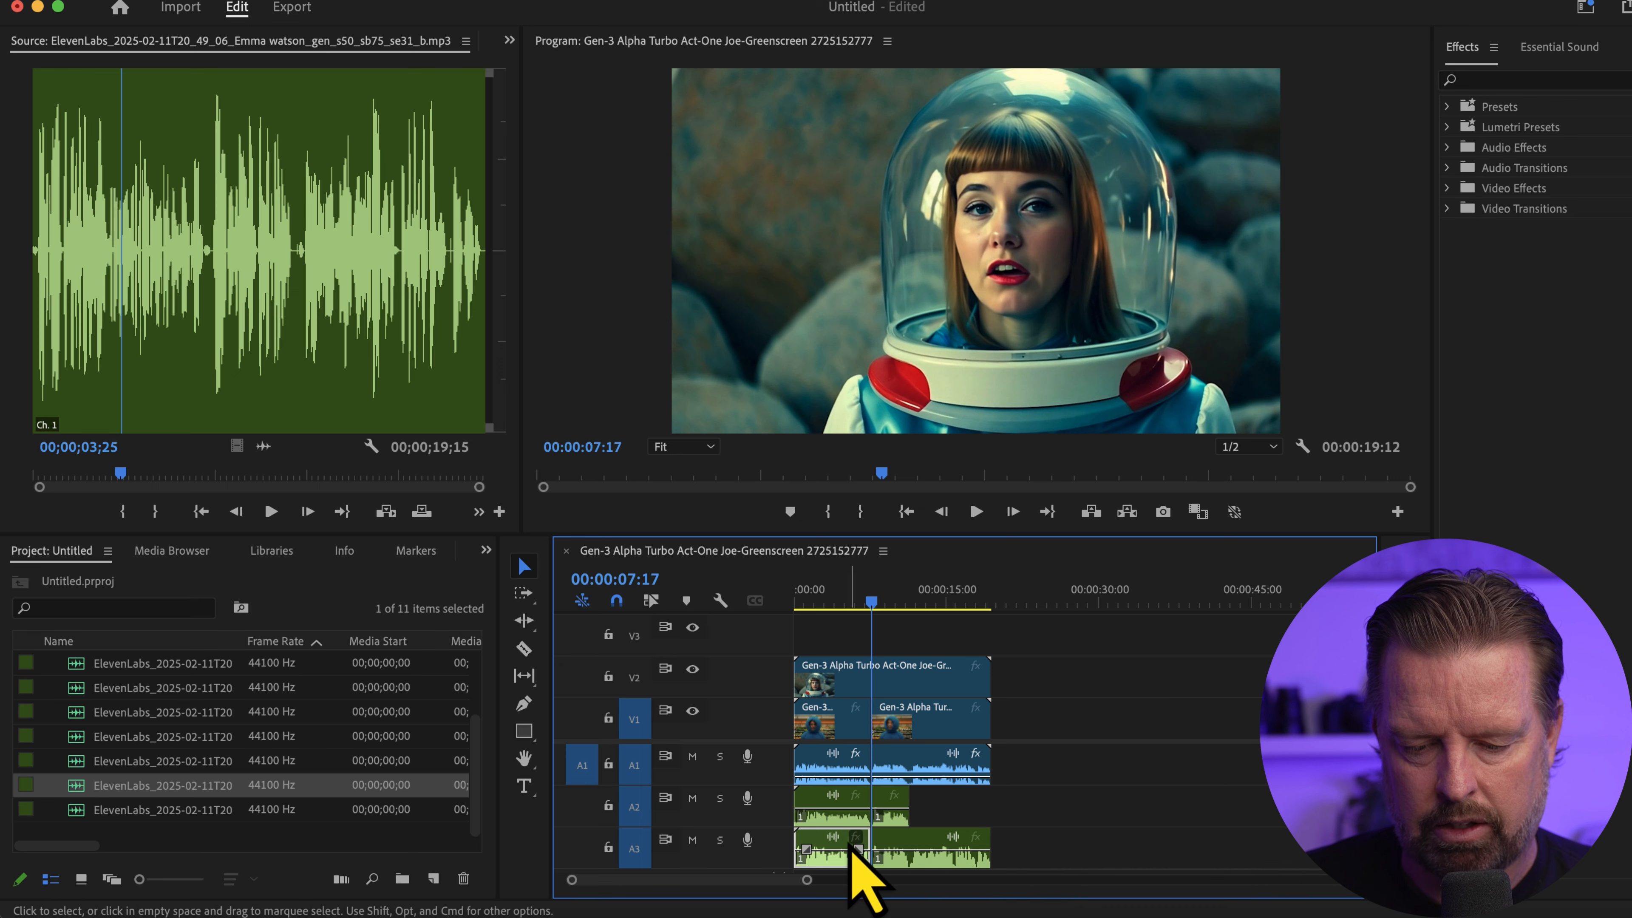
Delete the A3 audio before the 00:00:07:17 cut and the A2 and A1 audio after it
click(833, 849)
key(Delete)
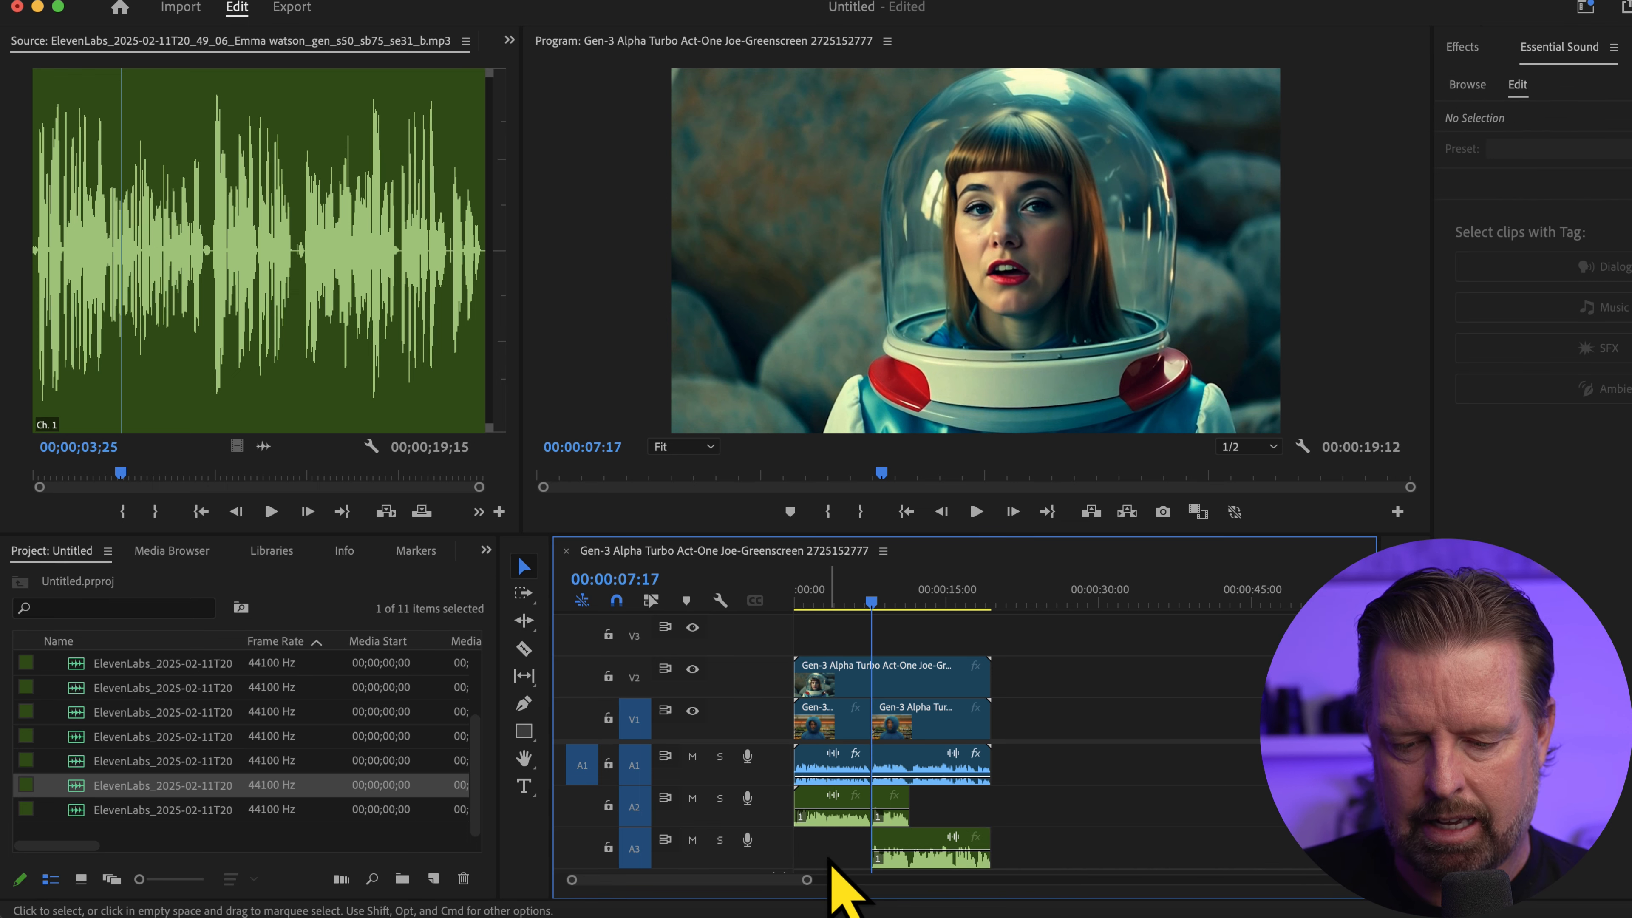
click(899, 805)
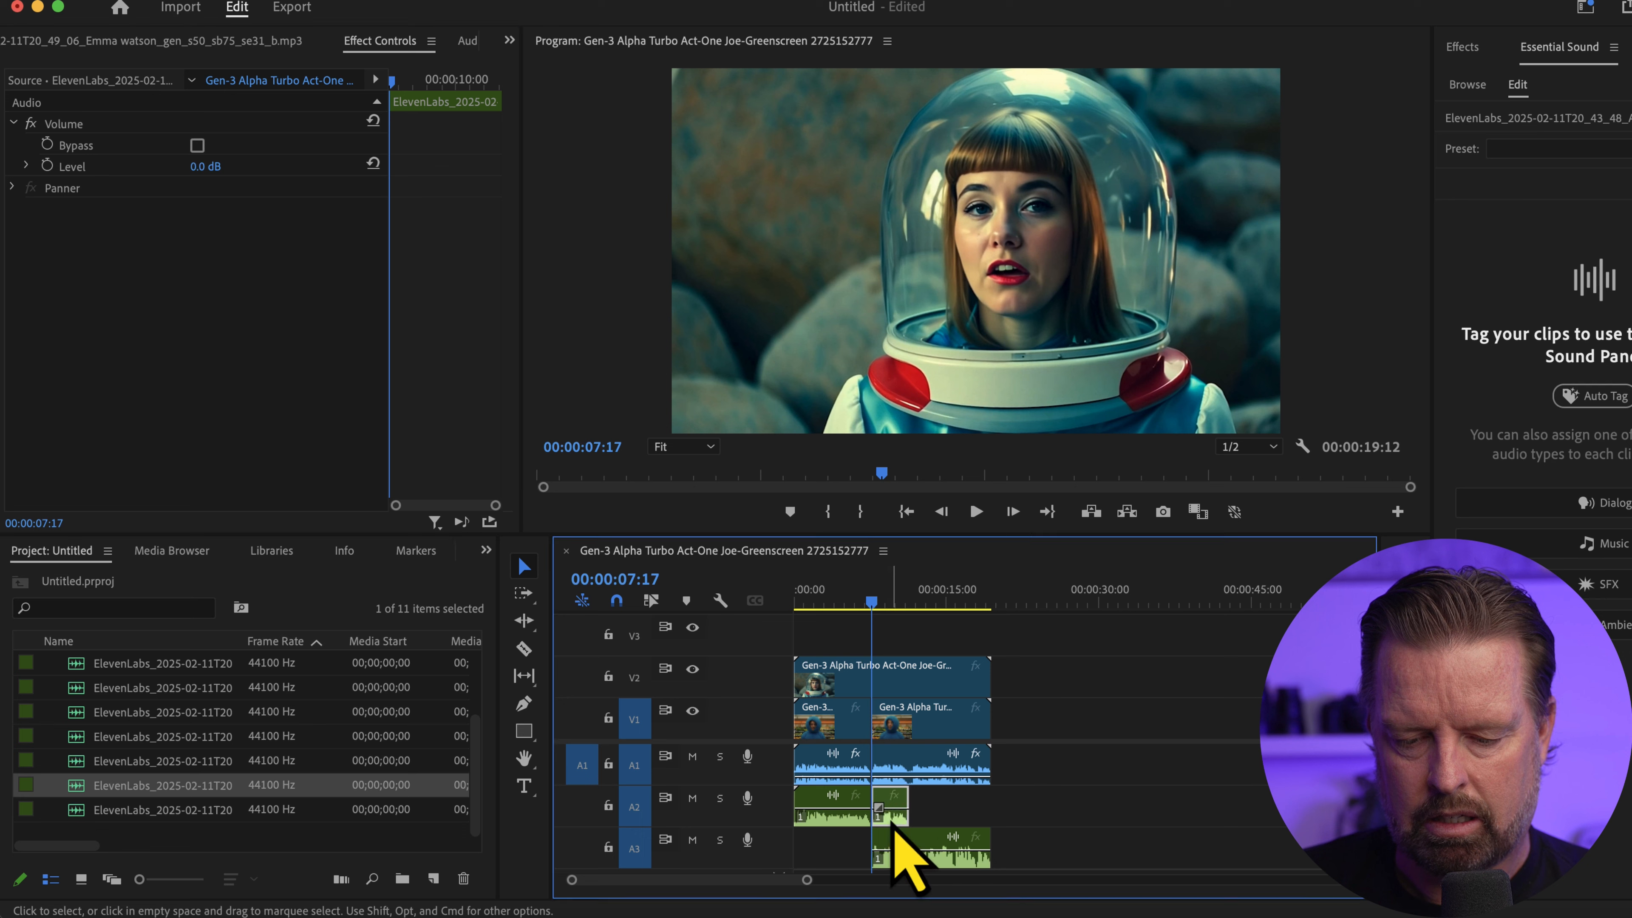
key(Delete)
click(917, 762)
key(Delete)
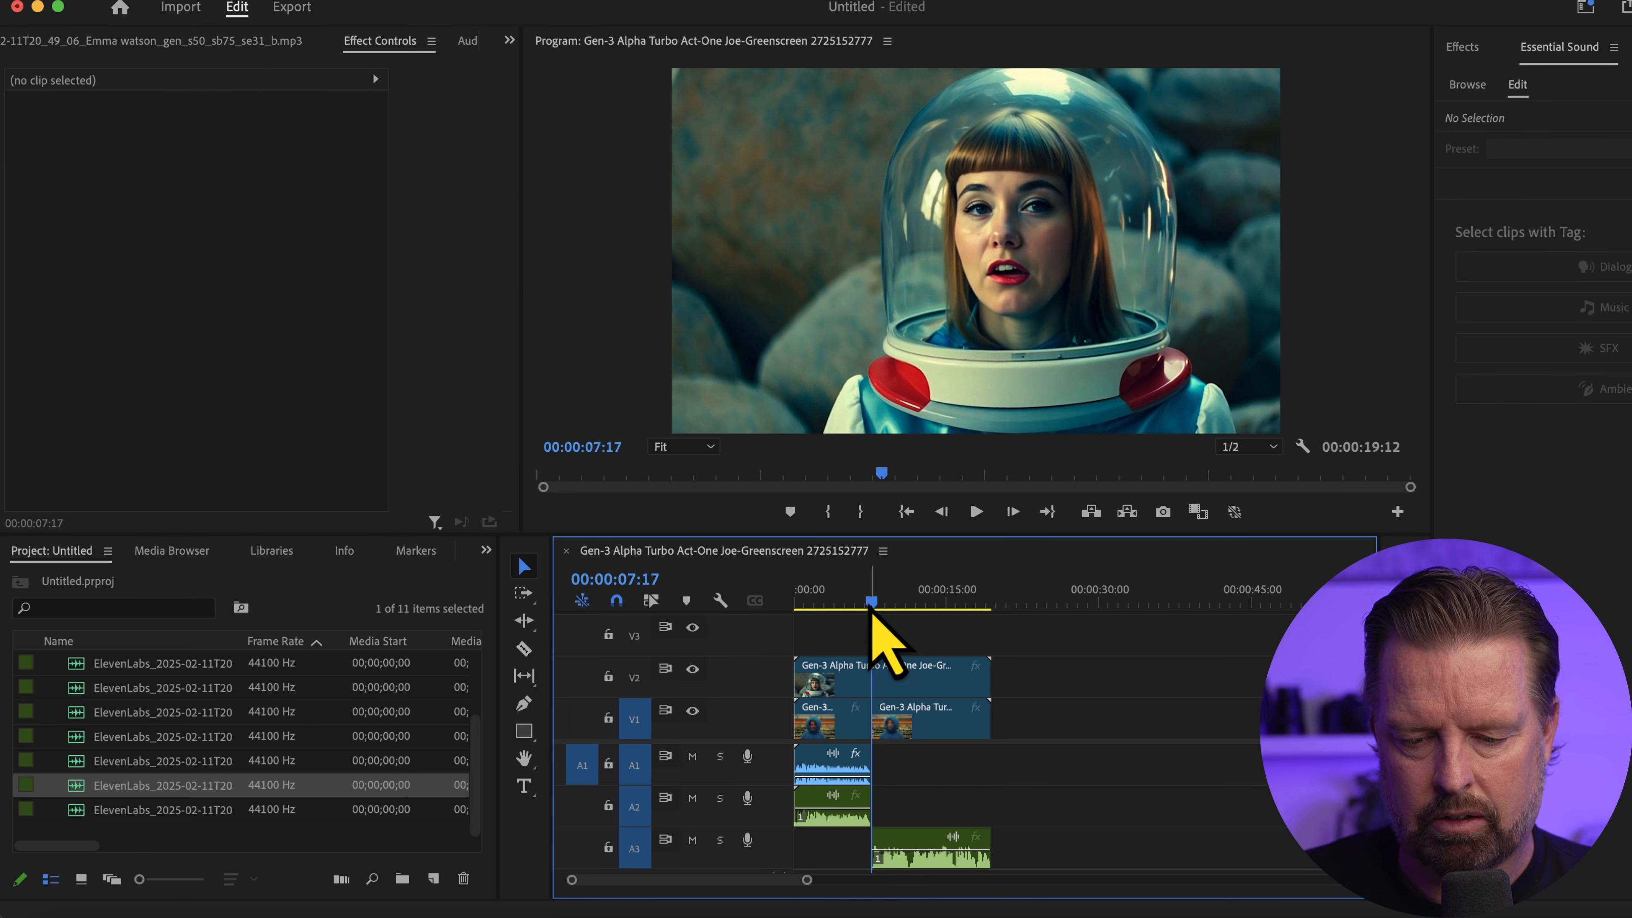
Cut the space-helmet clip on V2 at 00:00:07:17, delete the part before the cut, and play the sequence from the start
key(Home)
key(c)
click(875, 675)
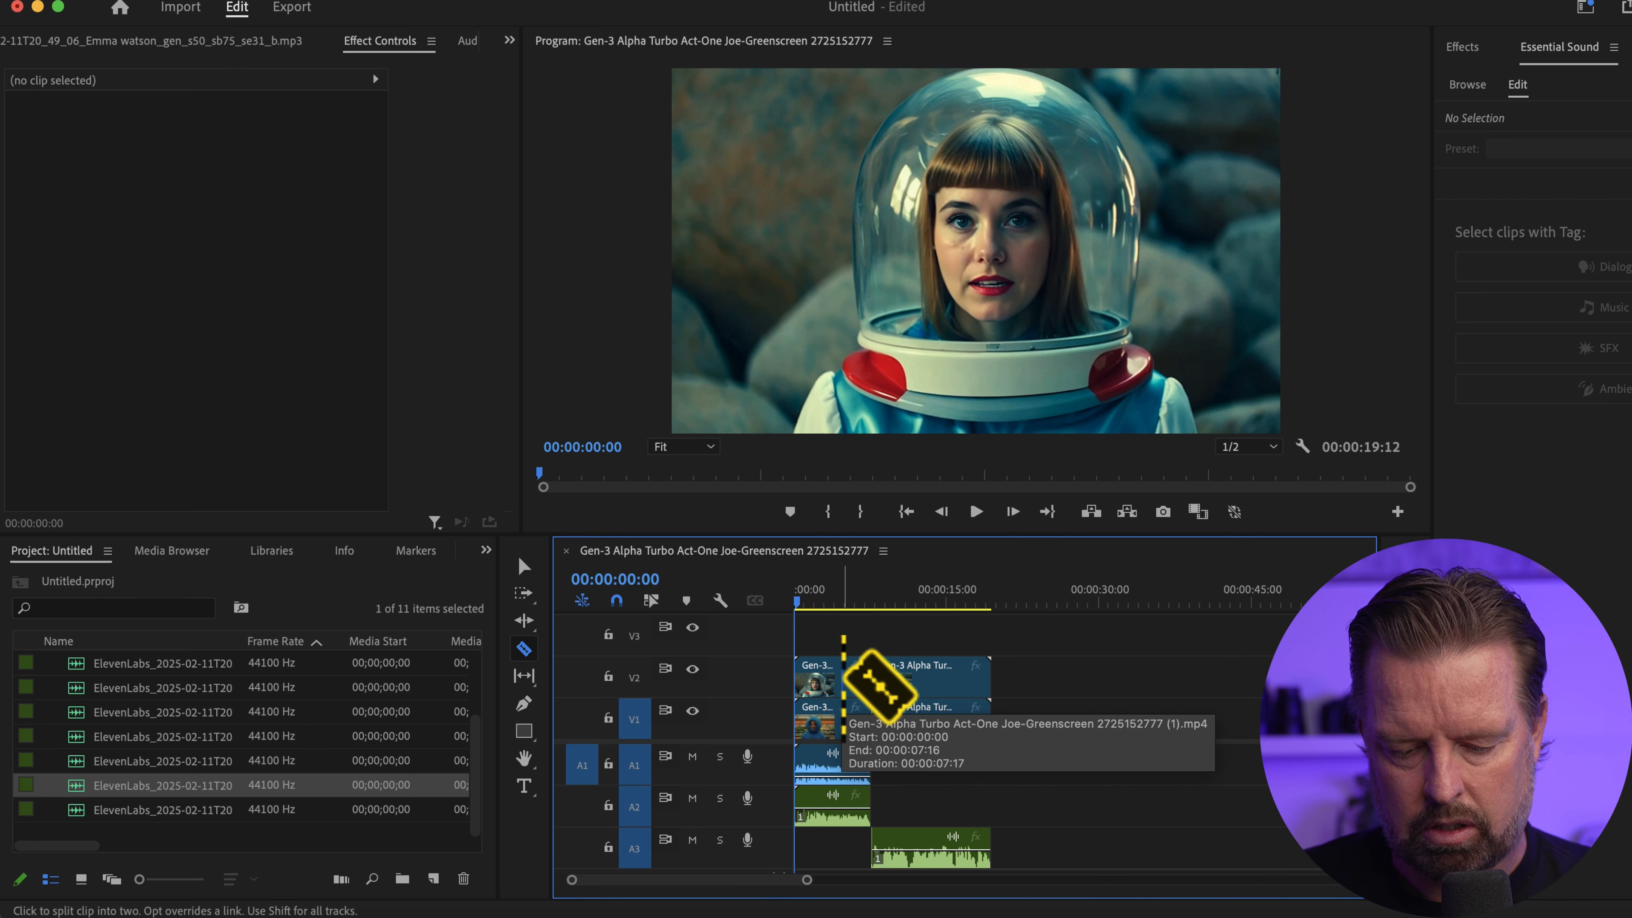
key(v)
click(825, 685)
key(Delete)
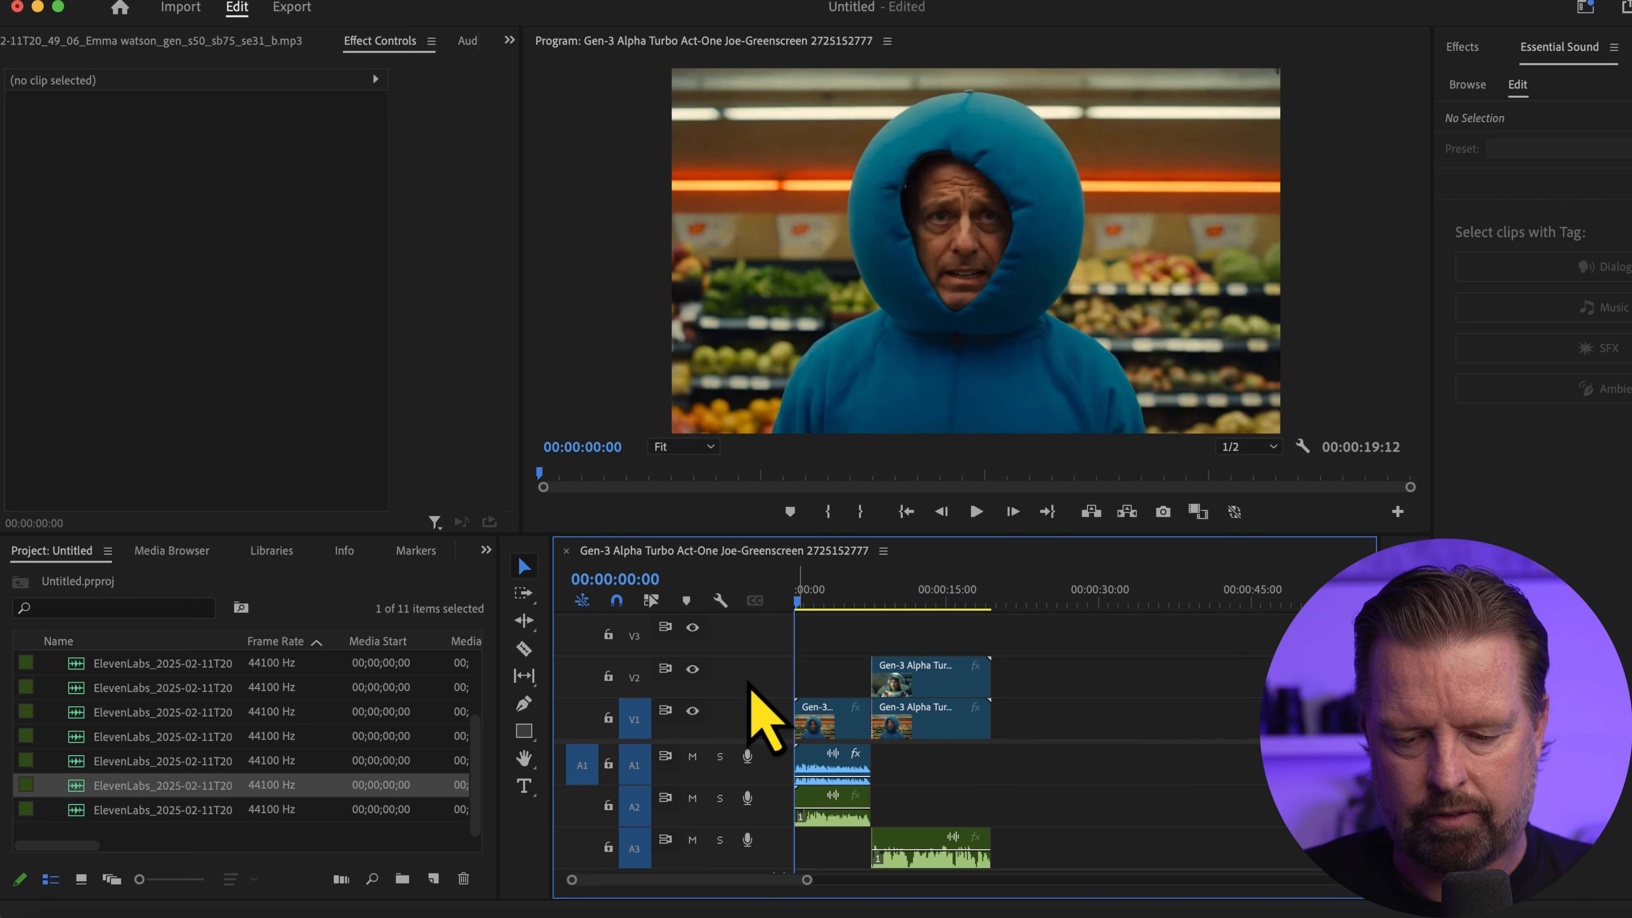
key(space)
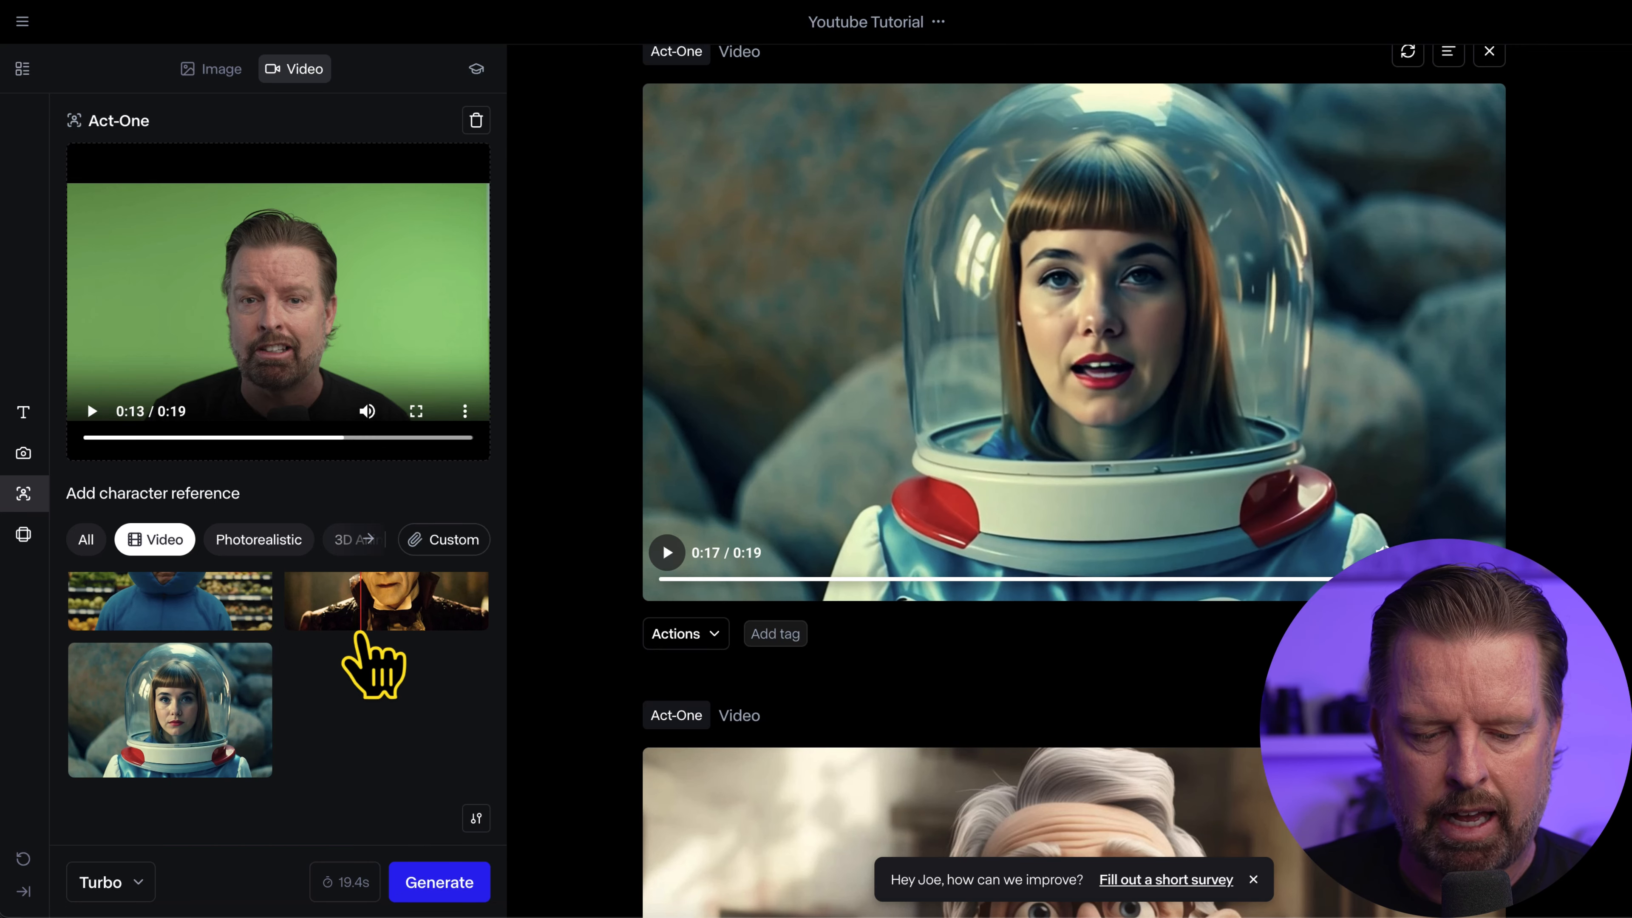
Play the first few seconds of the elderly man's Act-One video in Runway
scroll(977, 646, down, 7)
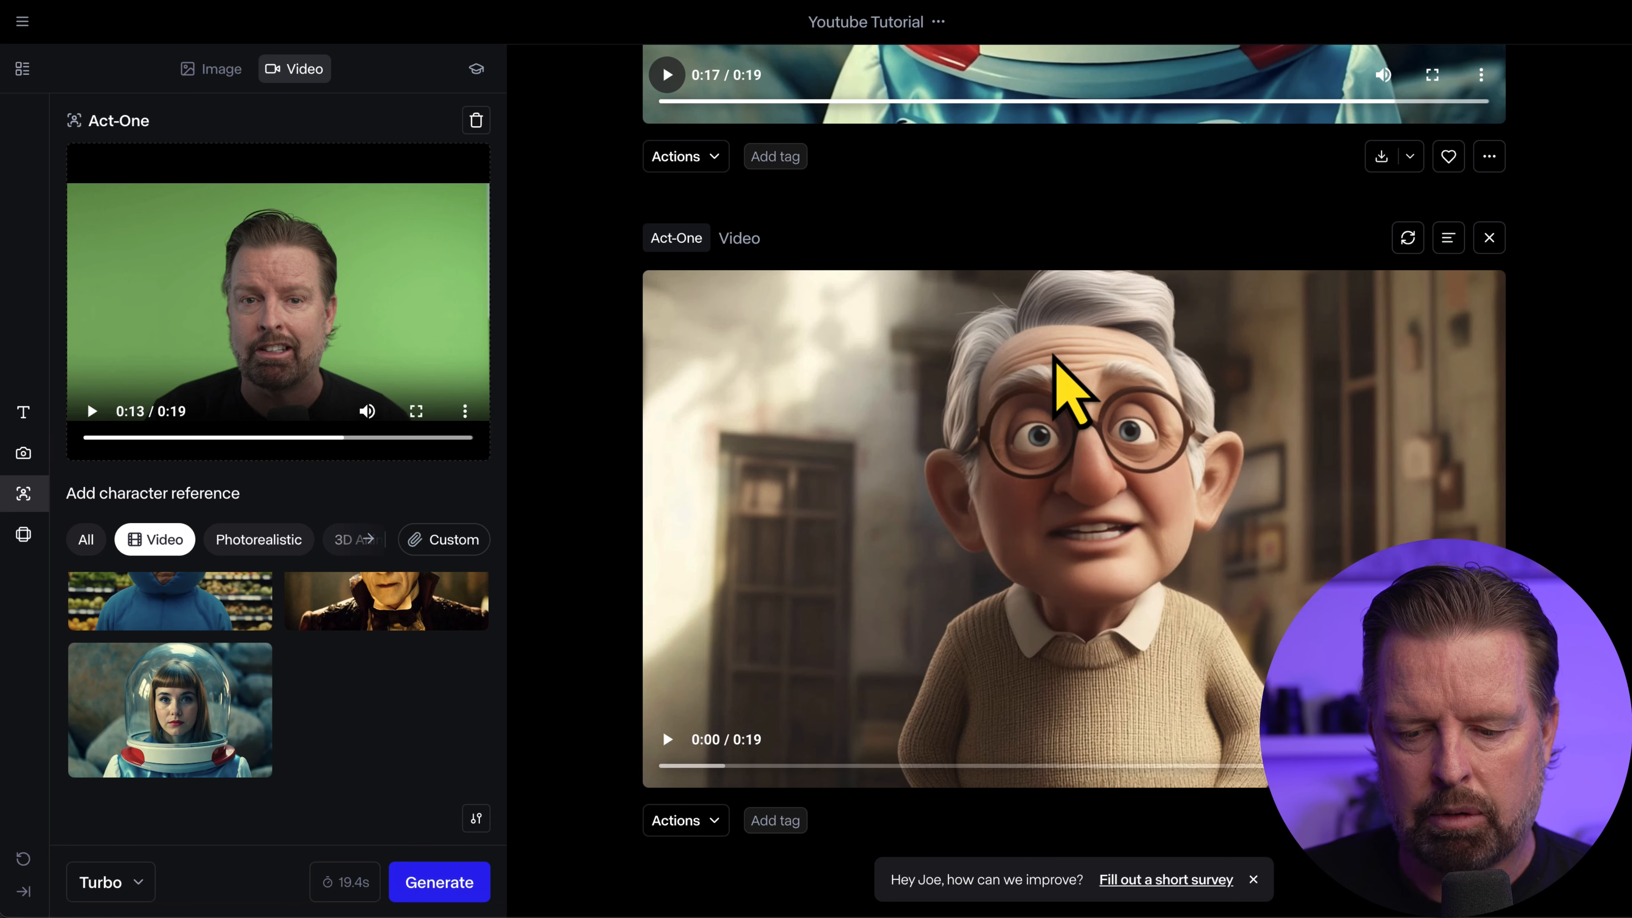
click(667, 745)
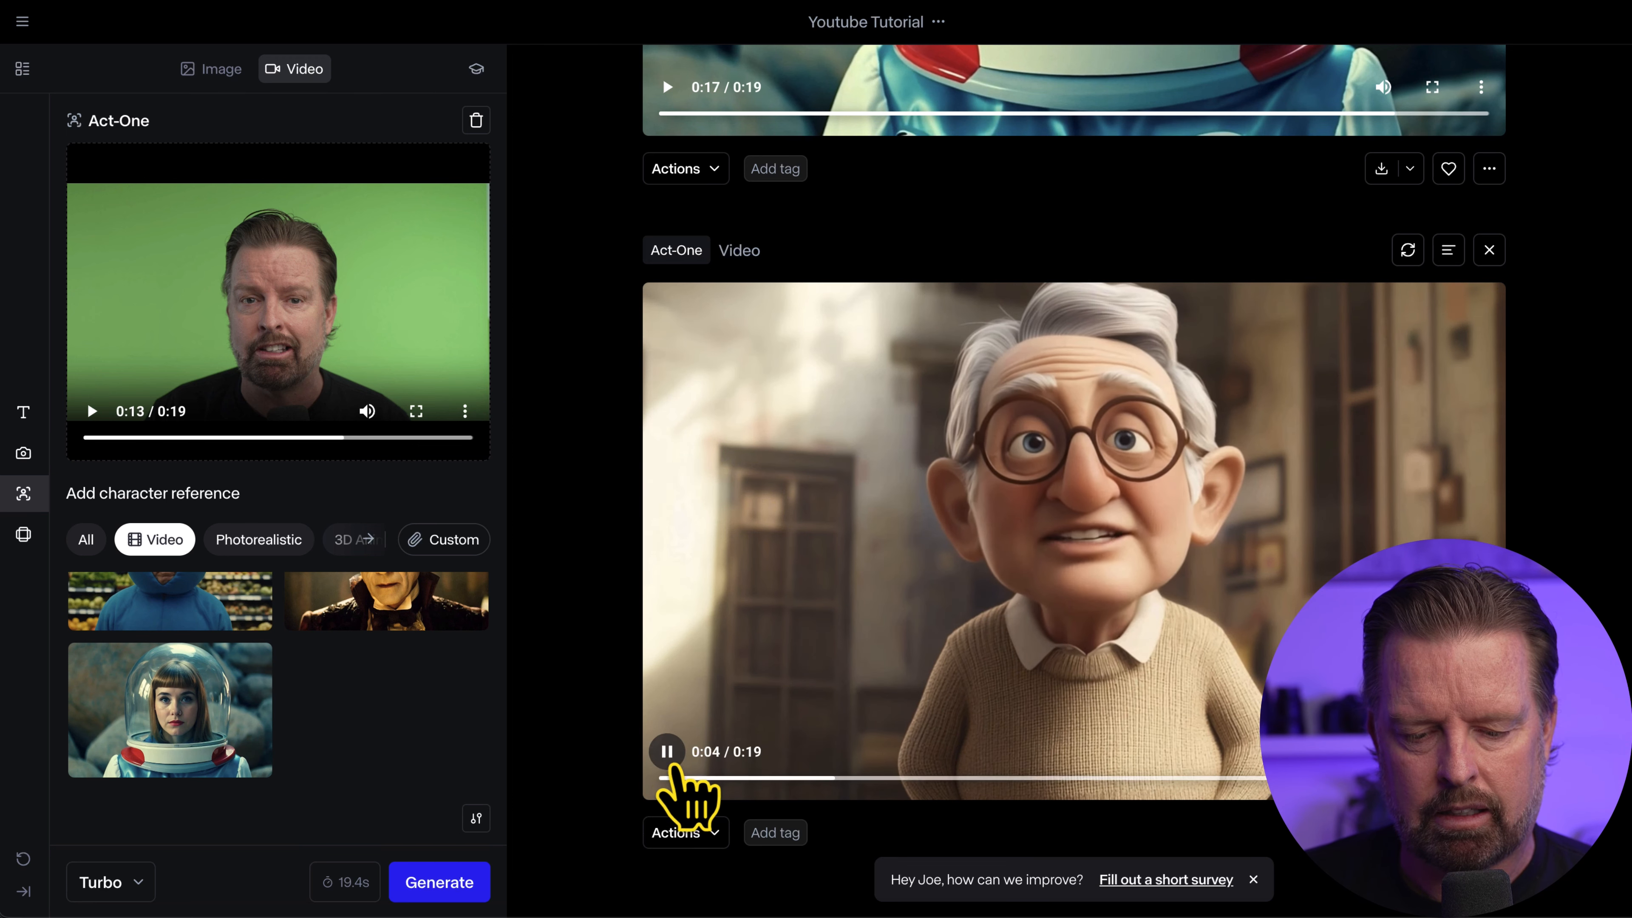
click(667, 754)
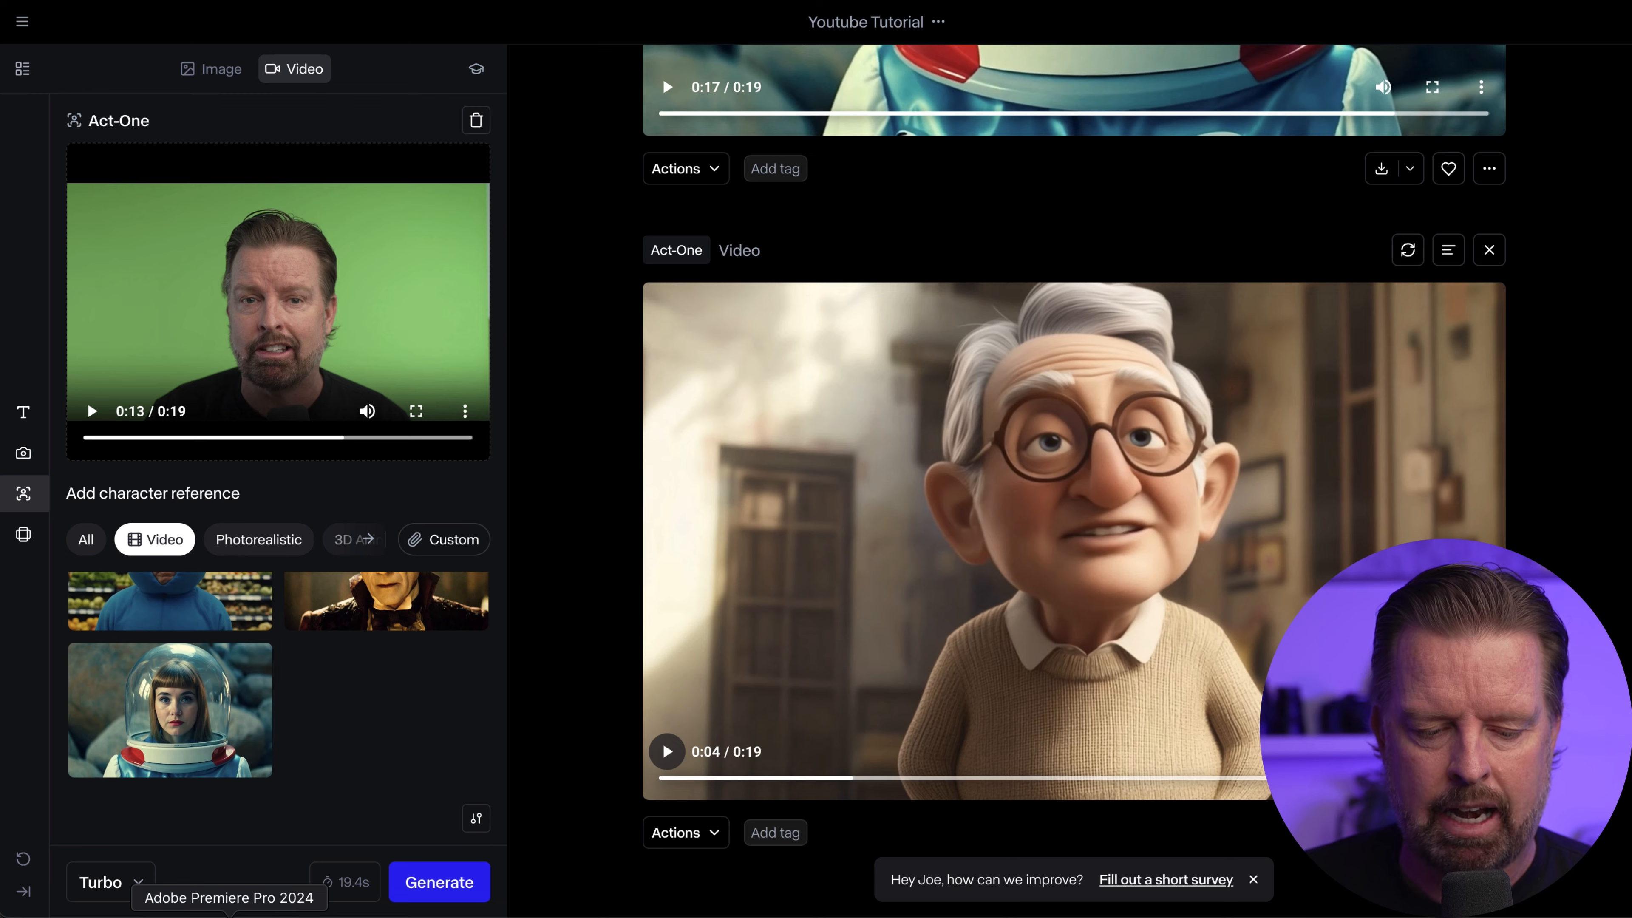
Switch to Premiere Pro and place the Carter the Mountain King audio on A3 directly after the Emma watson audio
click(229, 913)
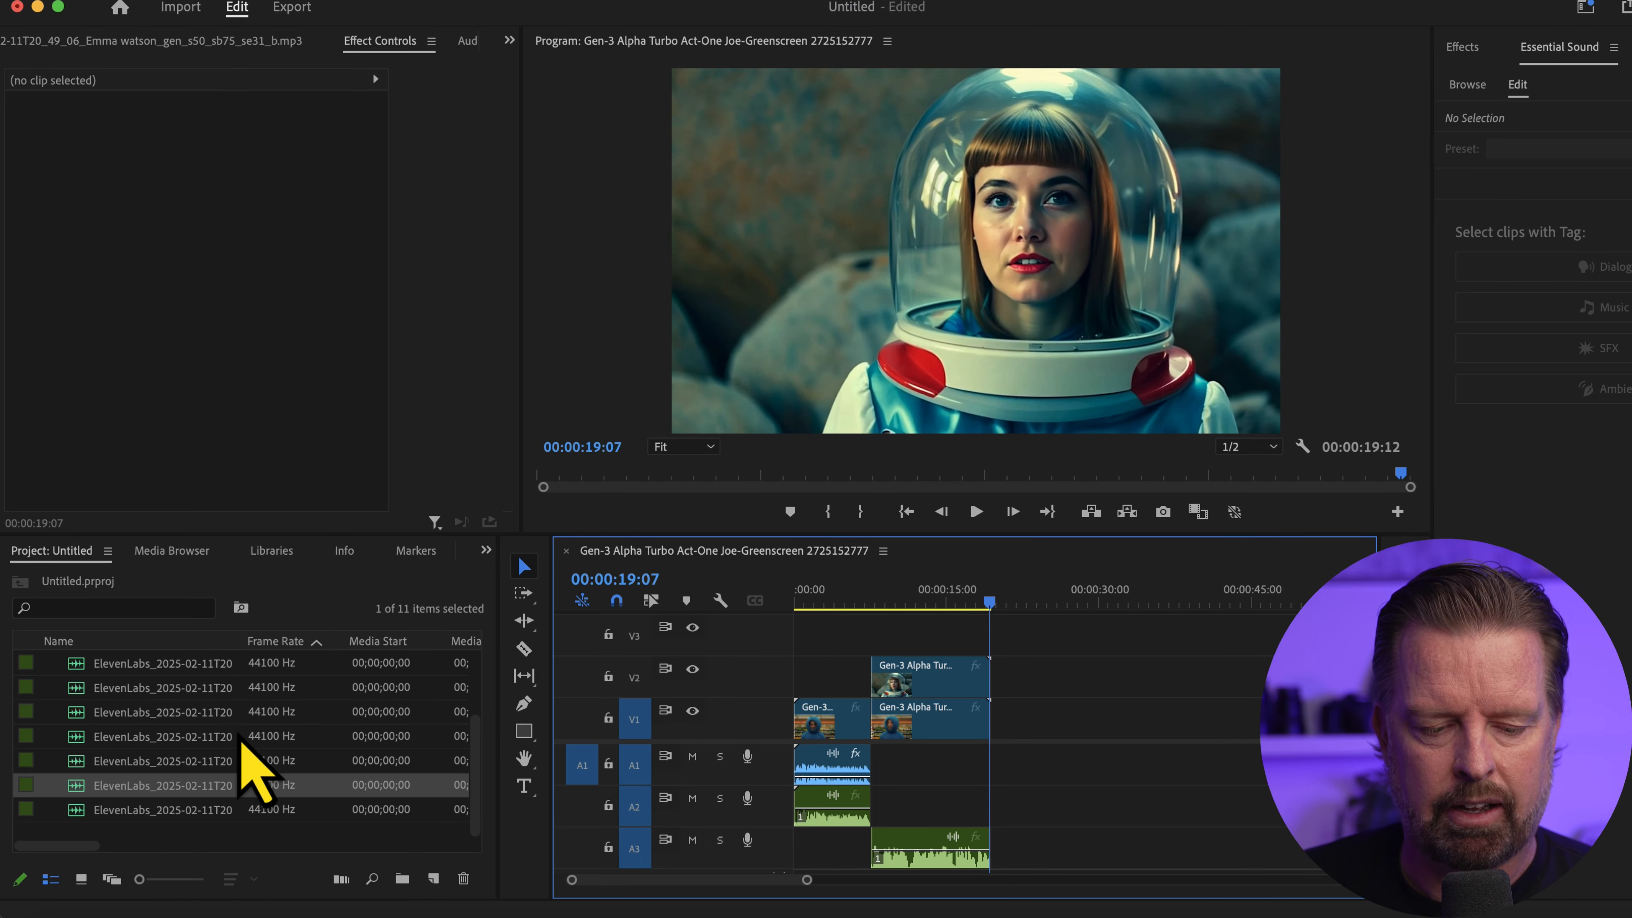
scroll(172, 830, right, 3)
click(165, 820)
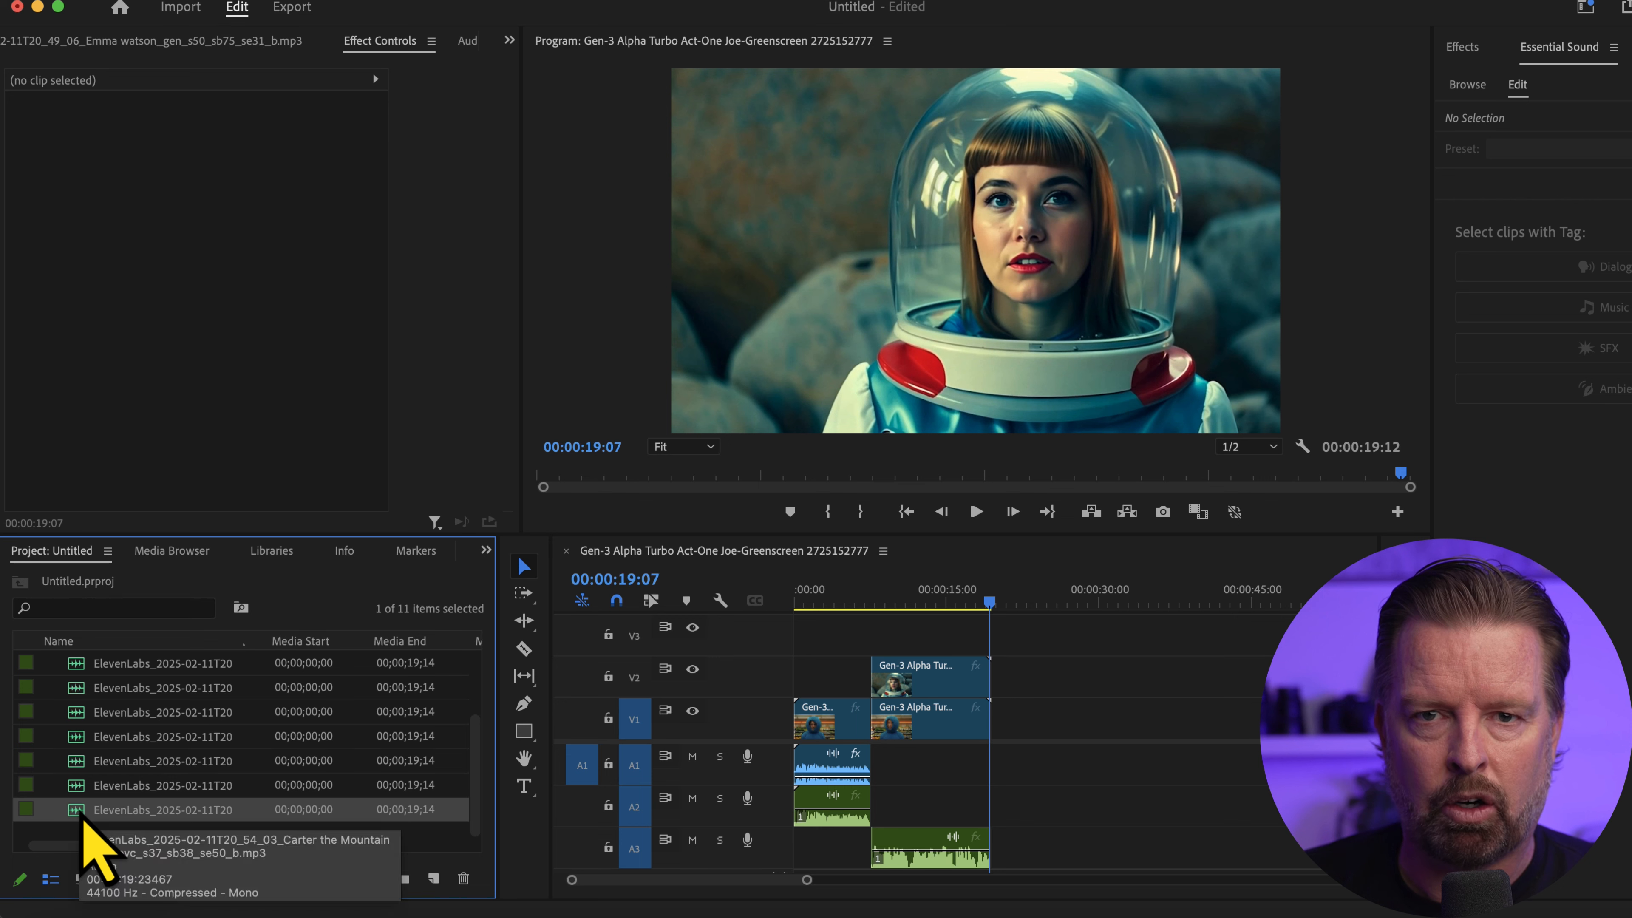
double_click(79, 817)
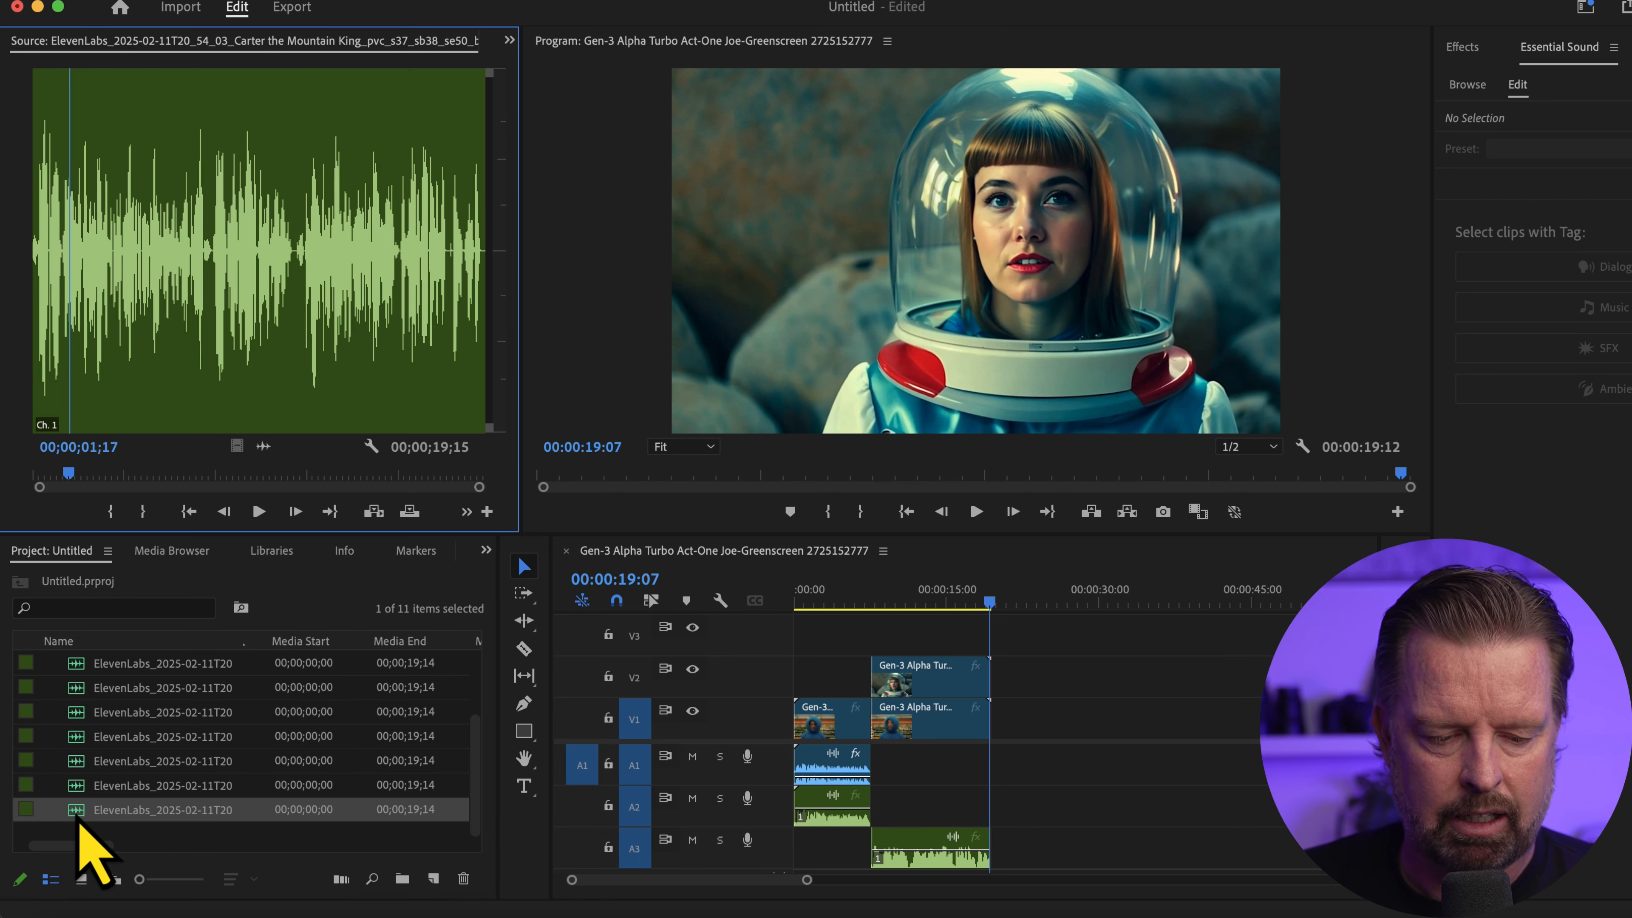
scroll(940, 784, down, 3)
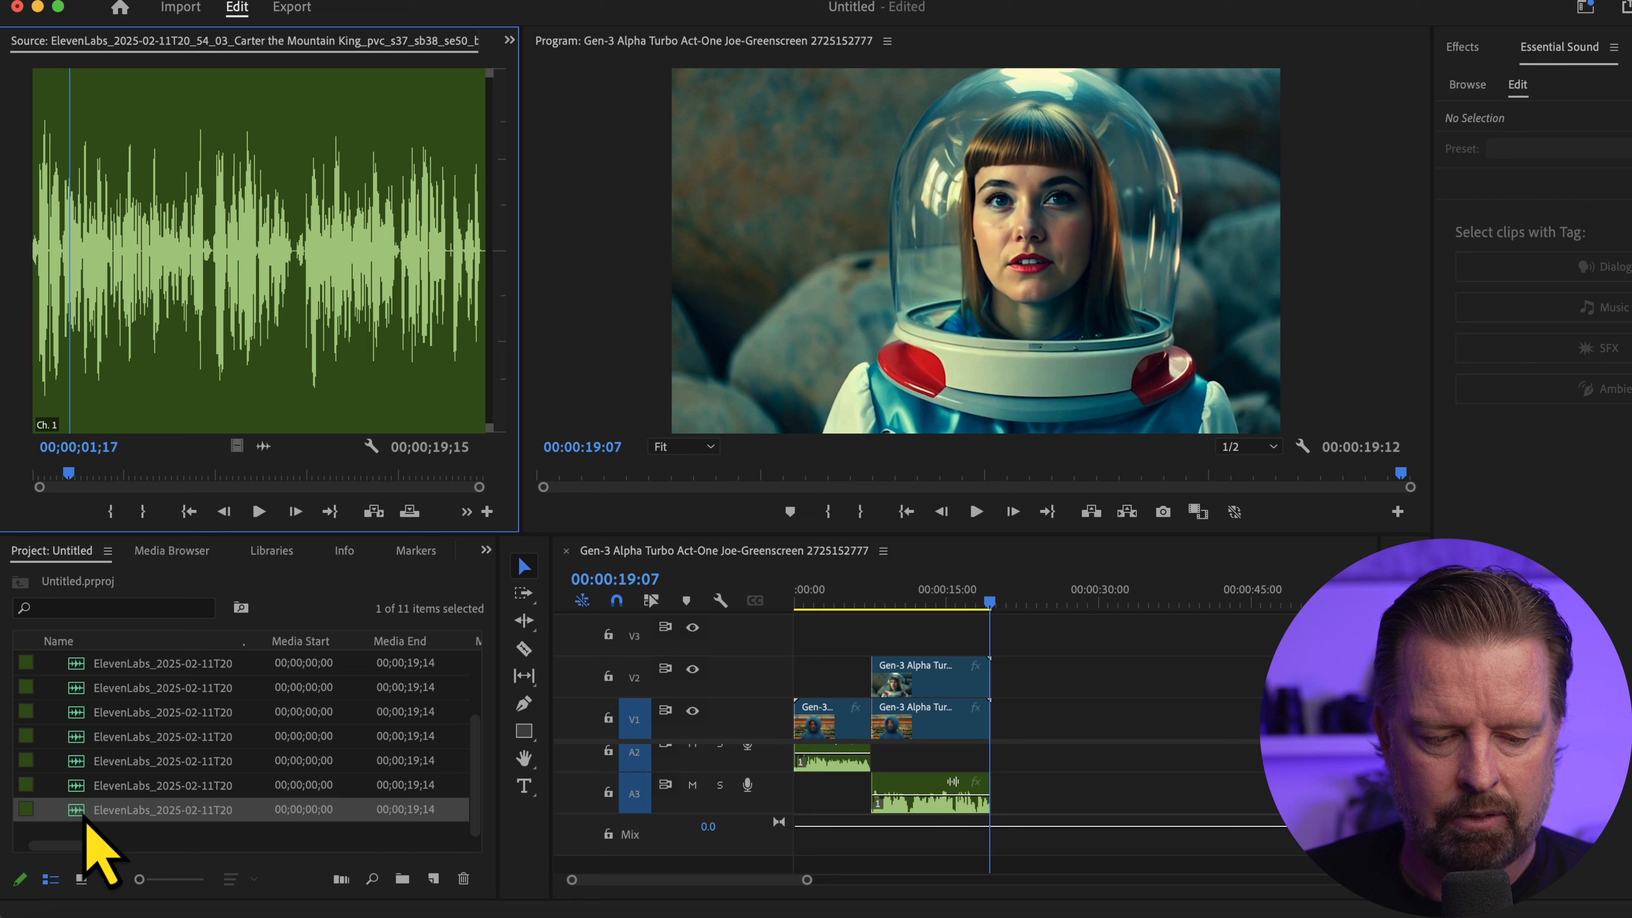
drag(78, 812, 1009, 800)
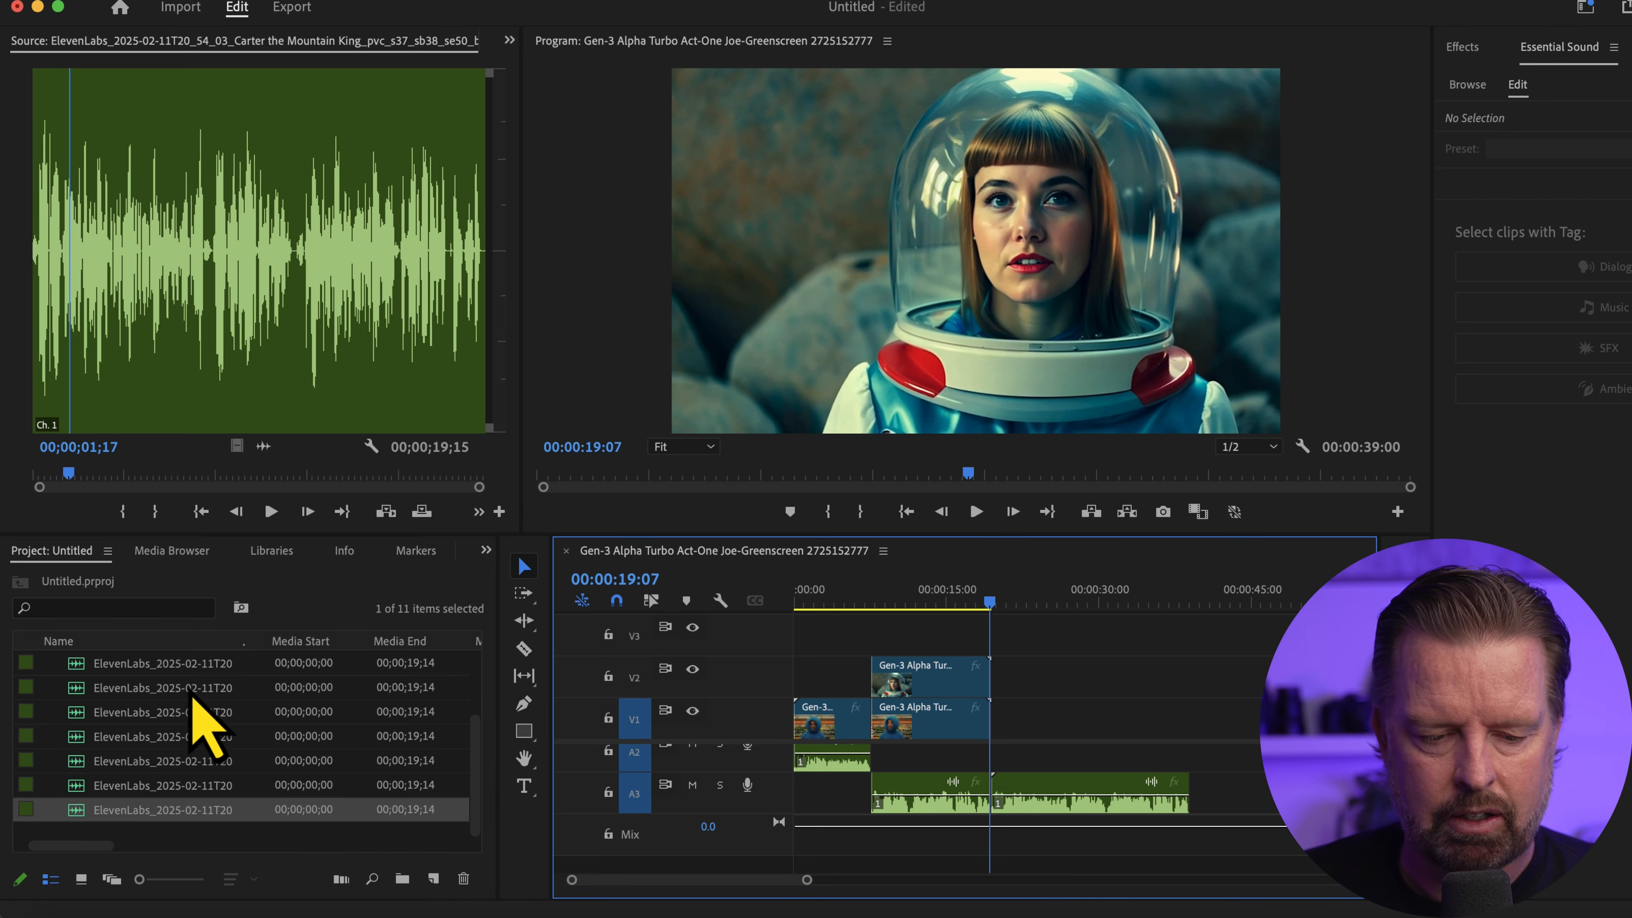
Preview the Gen-3 Act-One clips and place the elderly man's clip on V1 directly after the grocery-store clip
scroll(199, 707, up, 3)
click(99, 695)
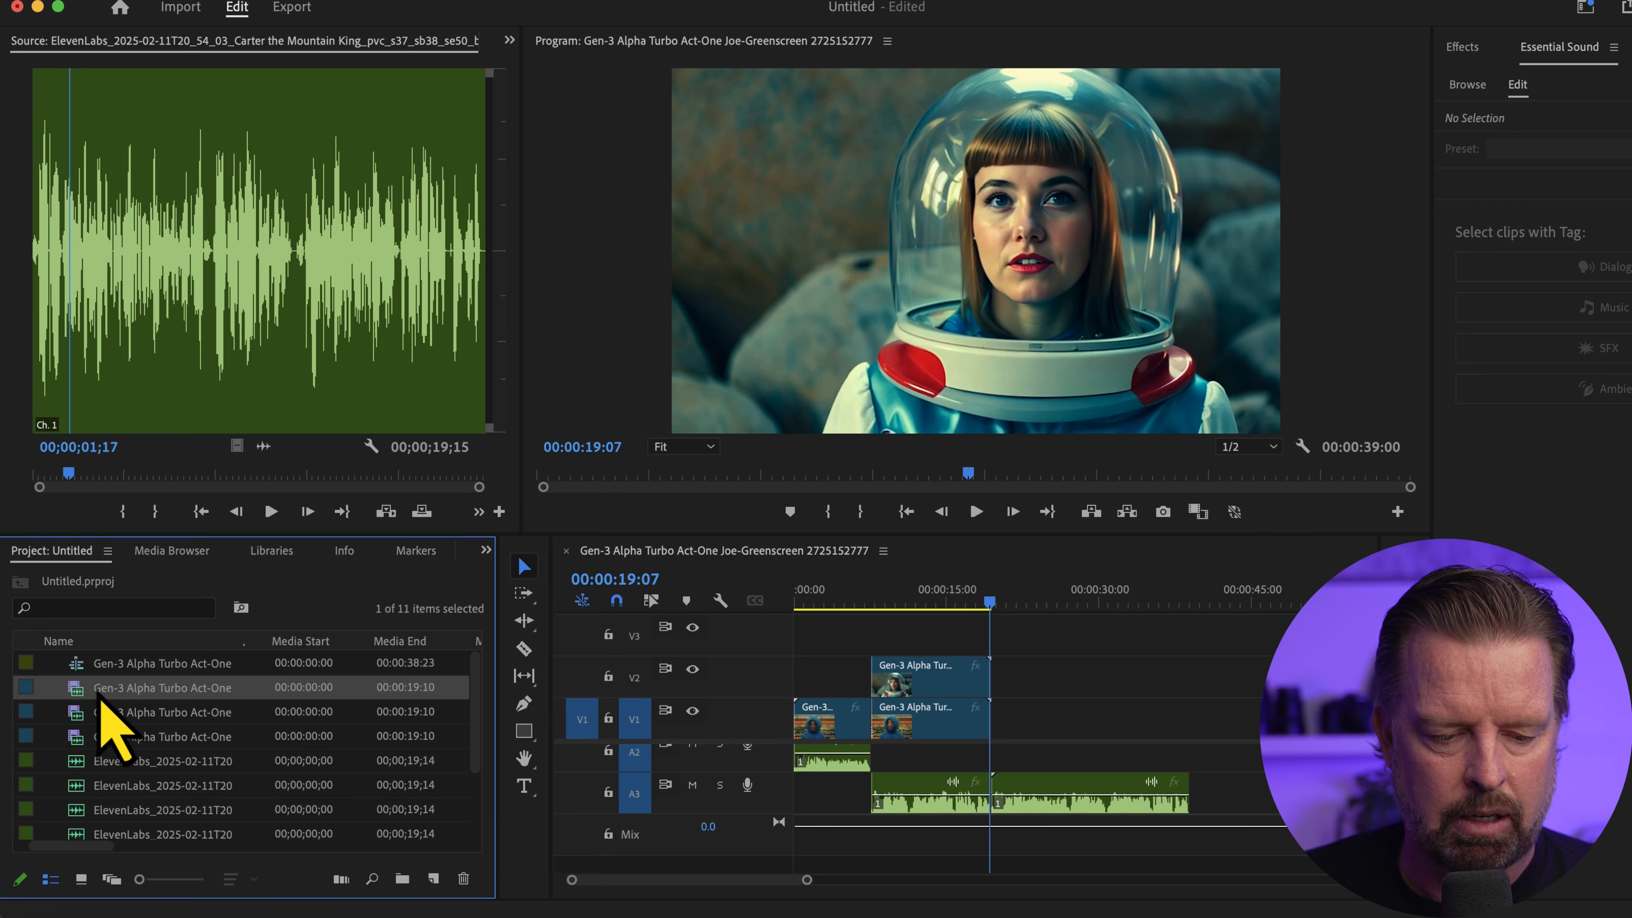
double_click(98, 736)
double_click(98, 715)
double_click(101, 693)
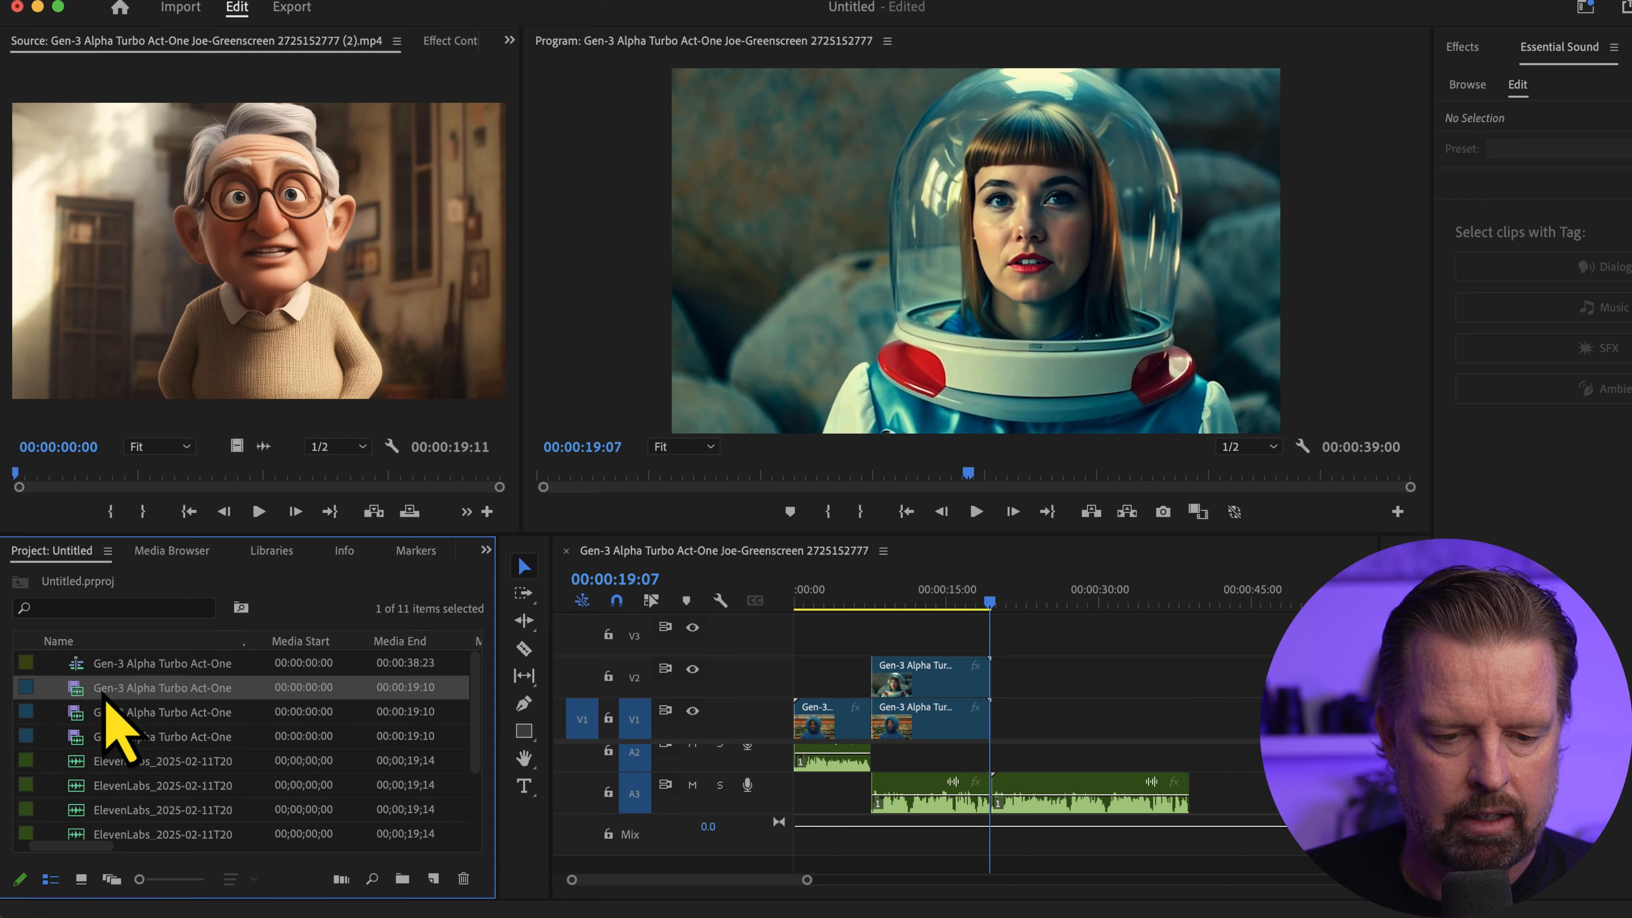
double_click(103, 715)
drag(79, 719, 1010, 717)
Play the sequence from 00:00:16:08 across the switch from the space-helmet woman to the elderly man
click(961, 604)
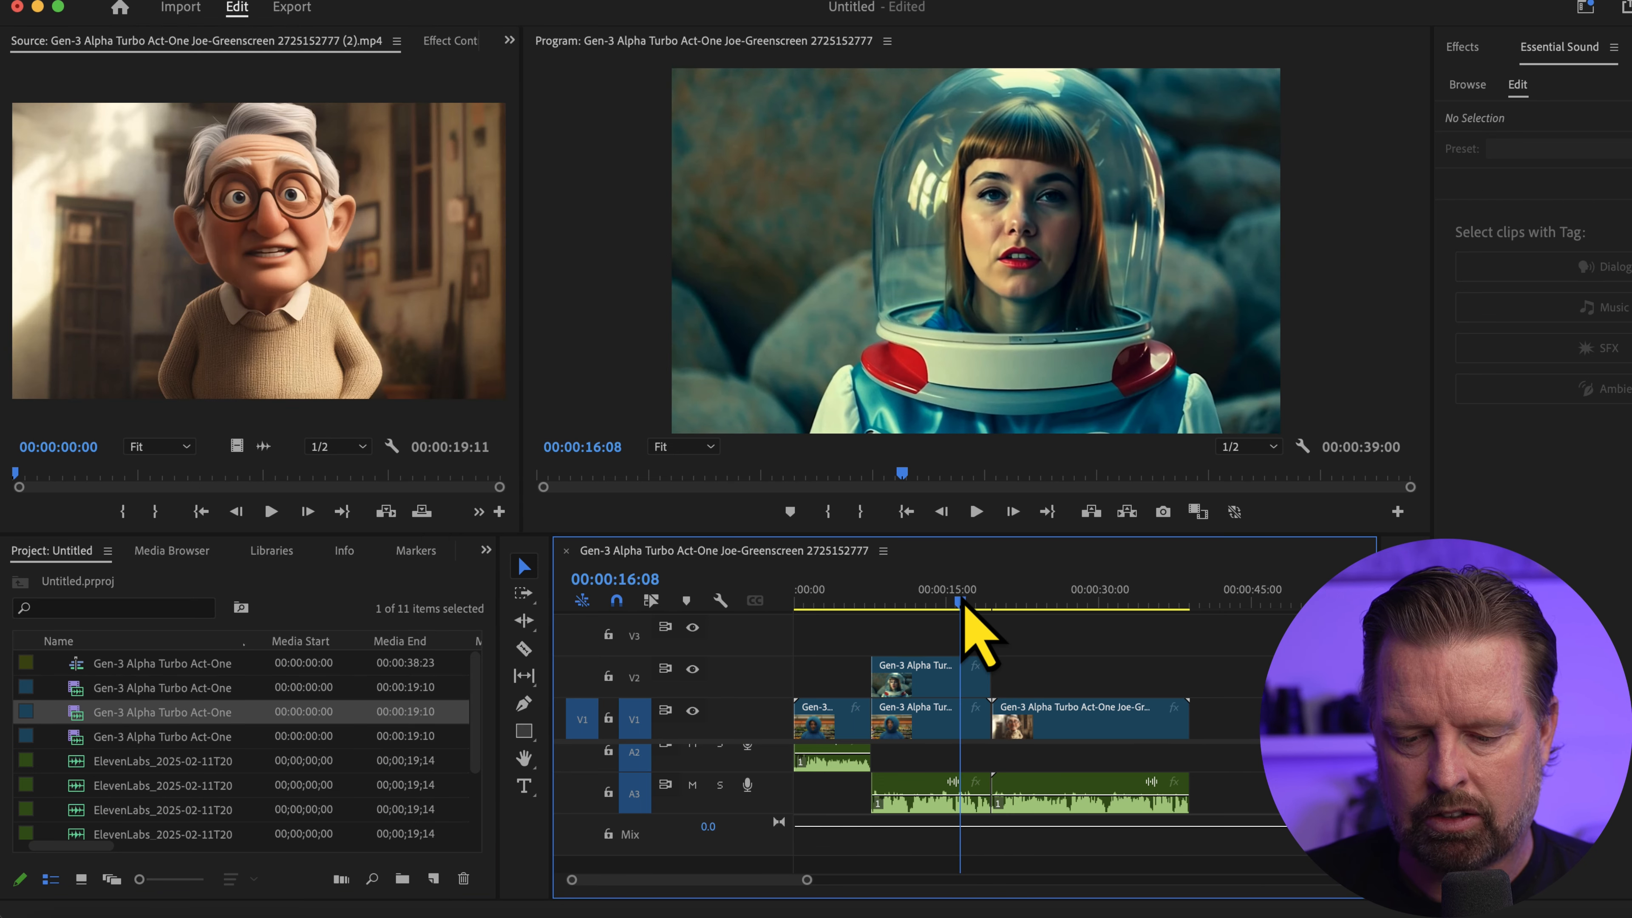
key(space)
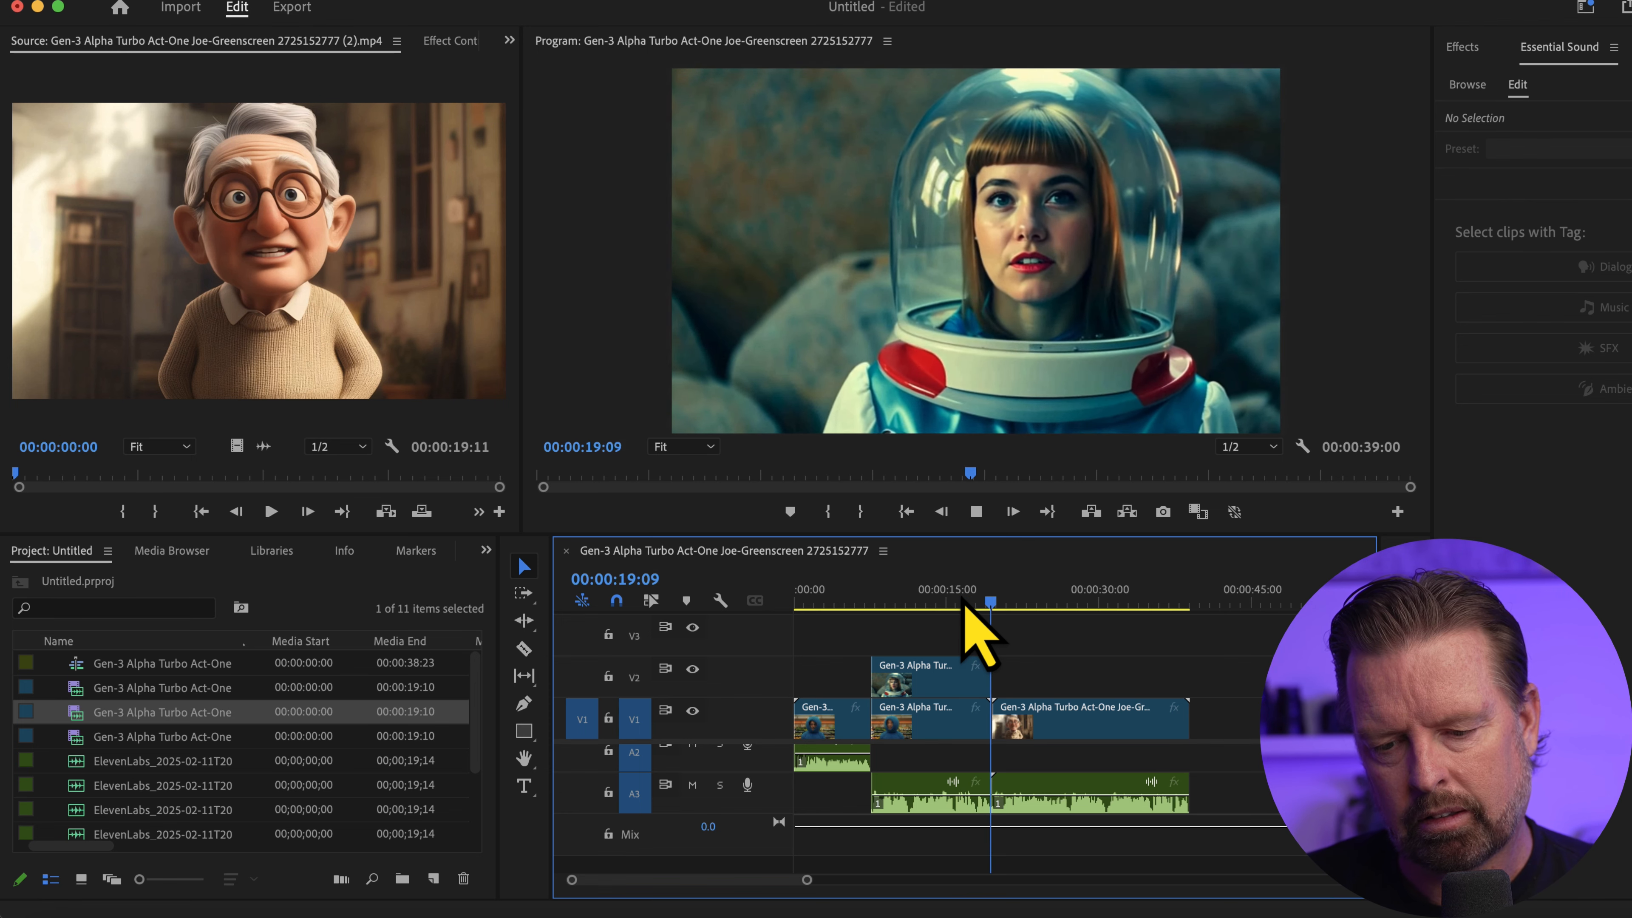
key(space)
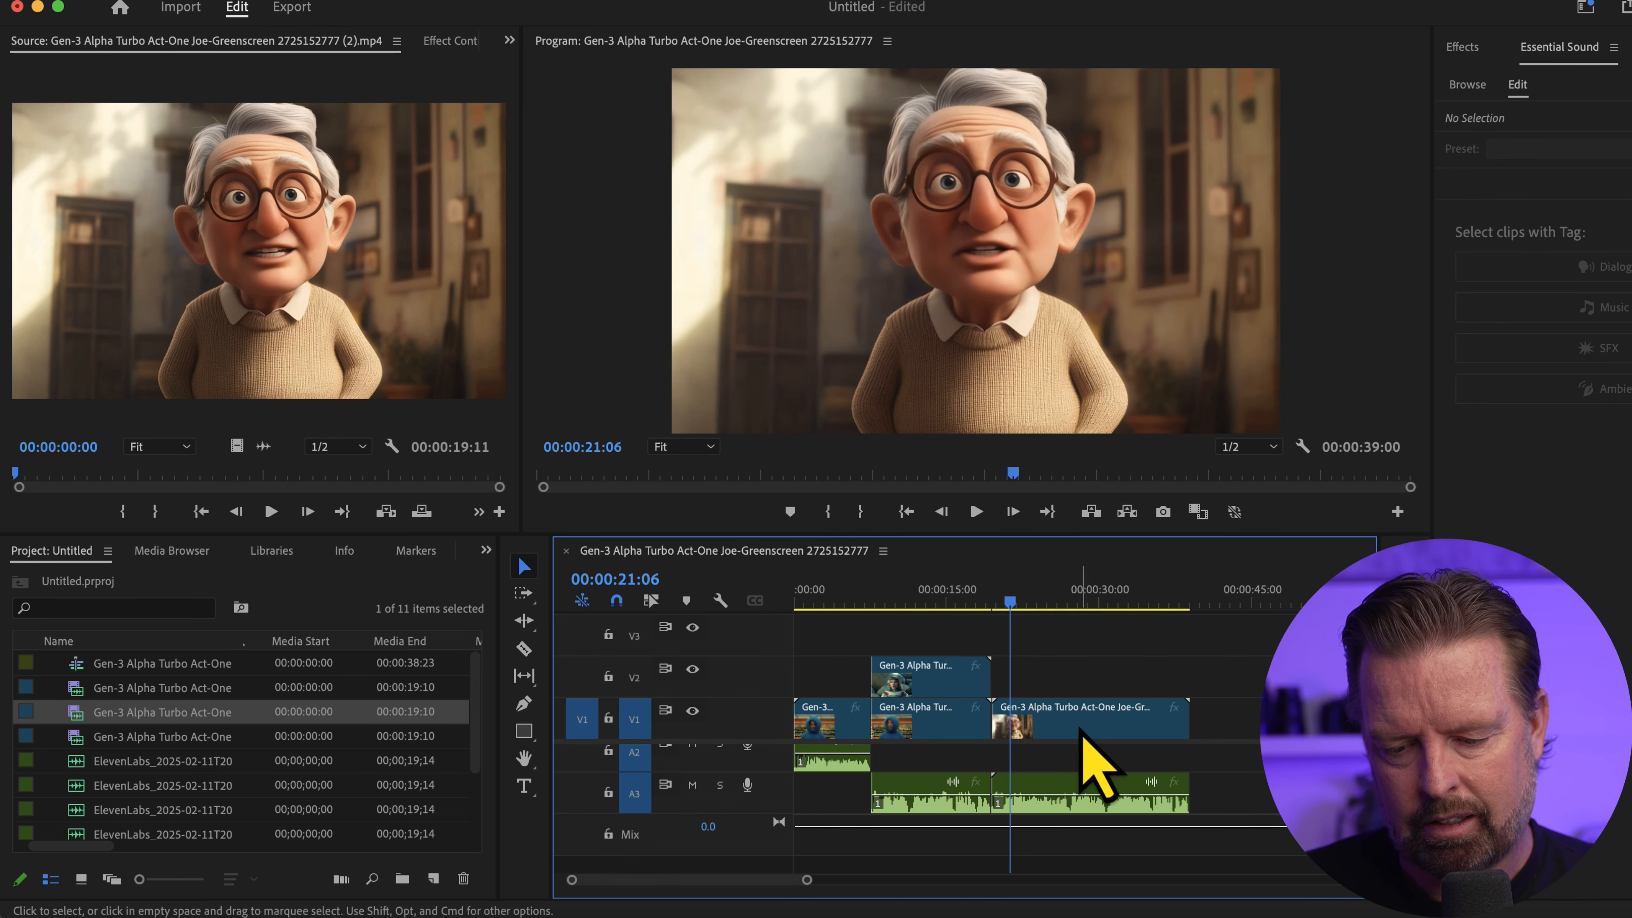
Turn down the elderly man clip's original audio on A1, play the section, and return the playhead to 00:00:24:06
scroll(1054, 776, up, 2)
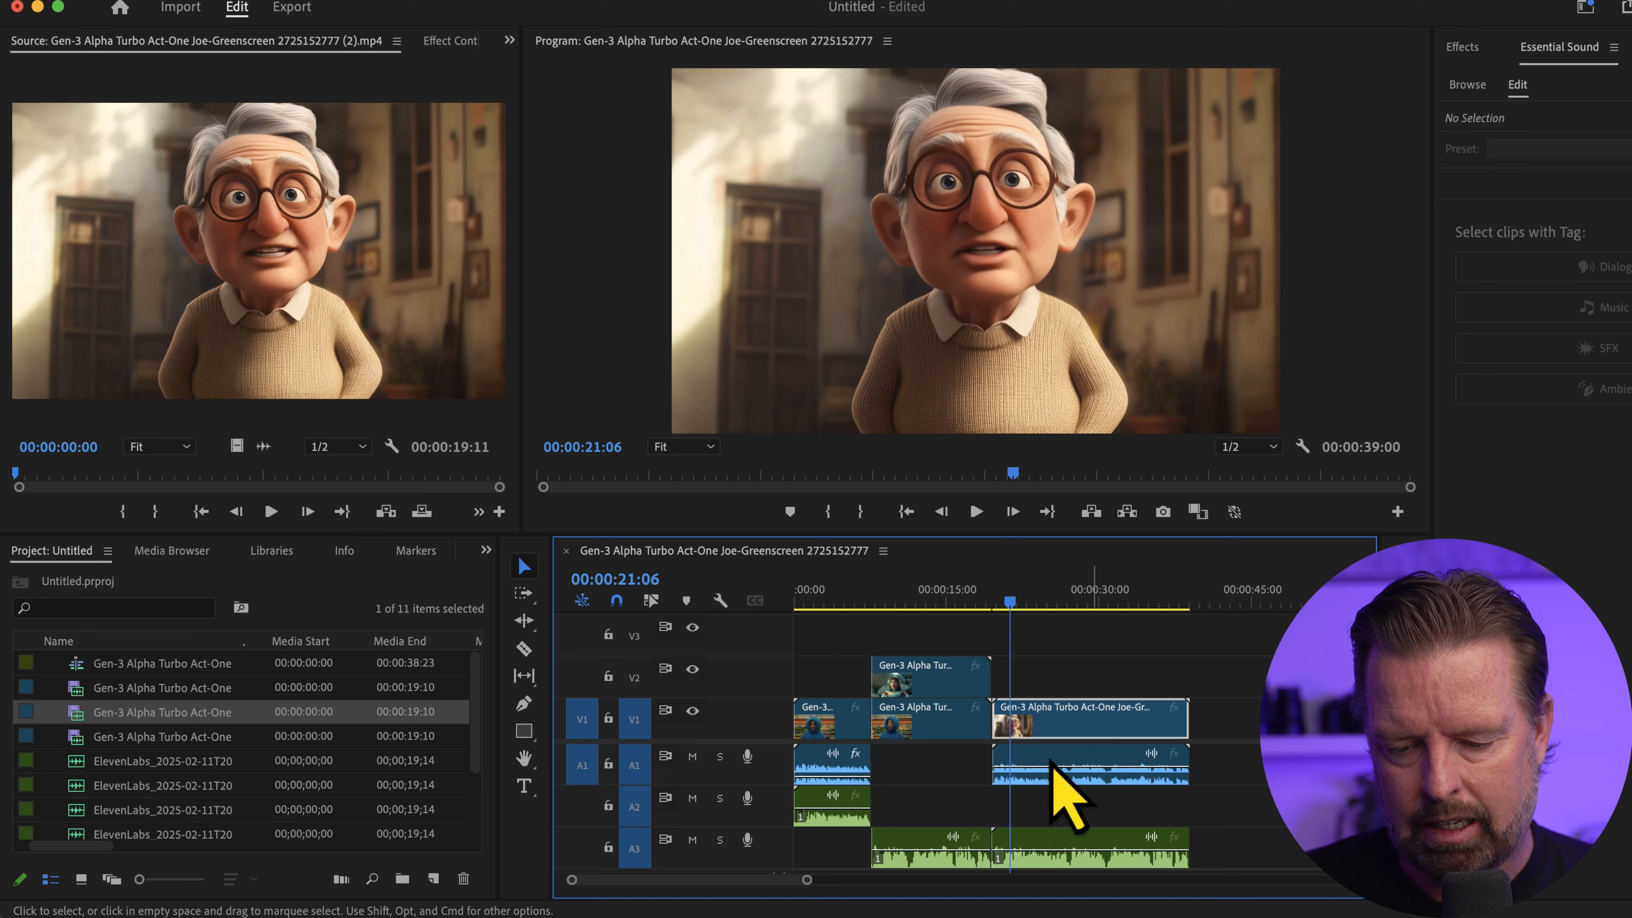
click(1053, 765)
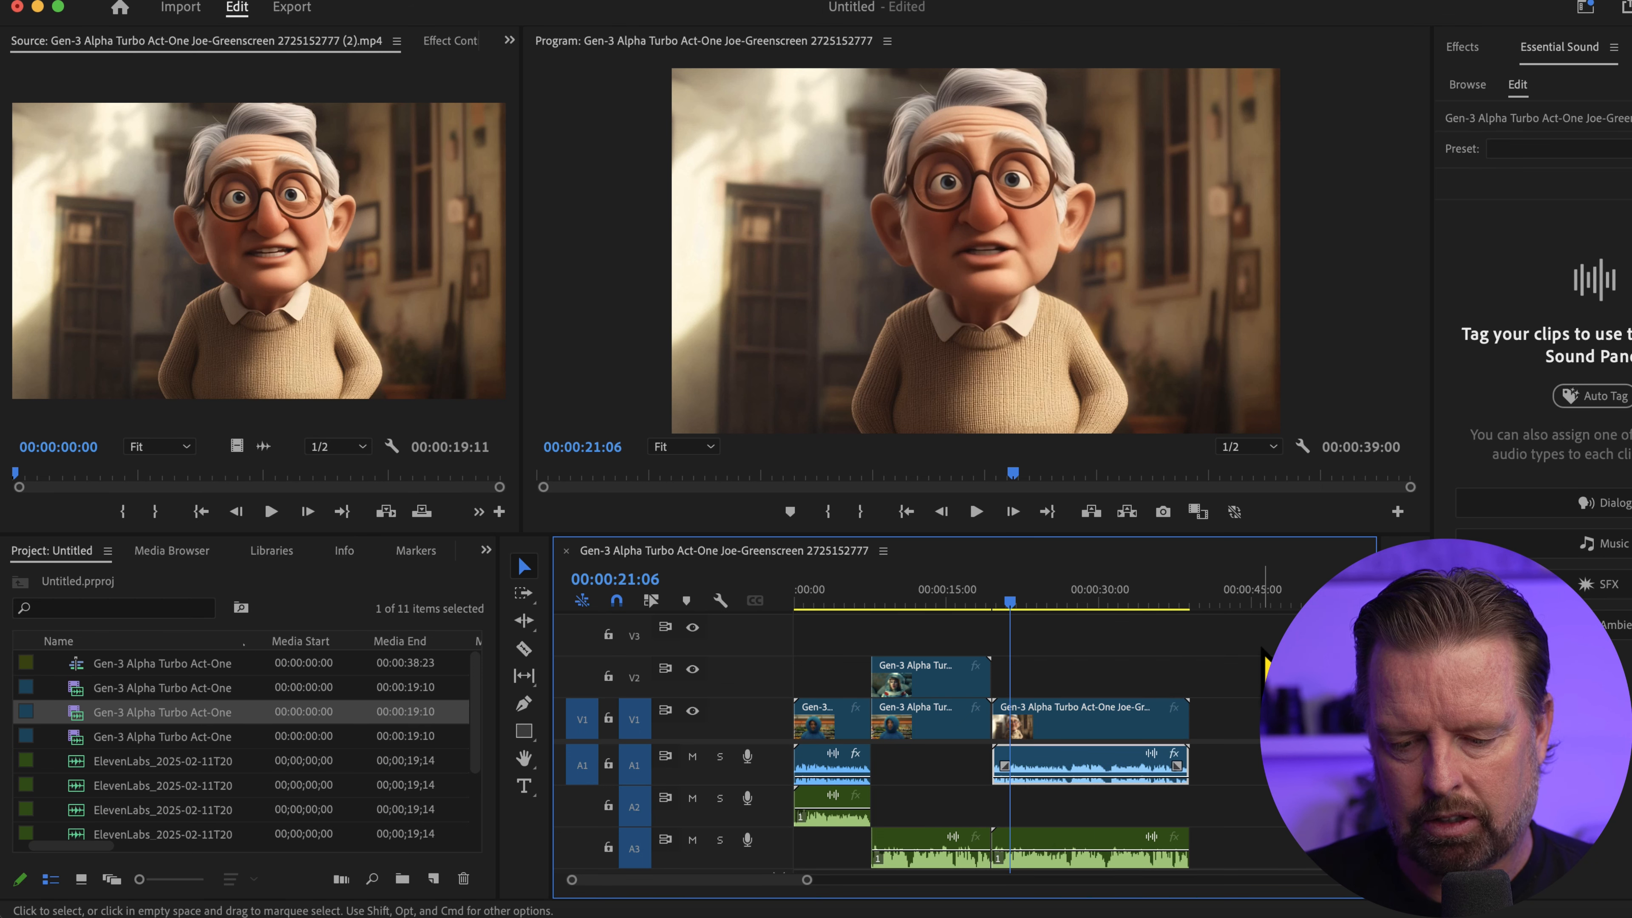
key(space)
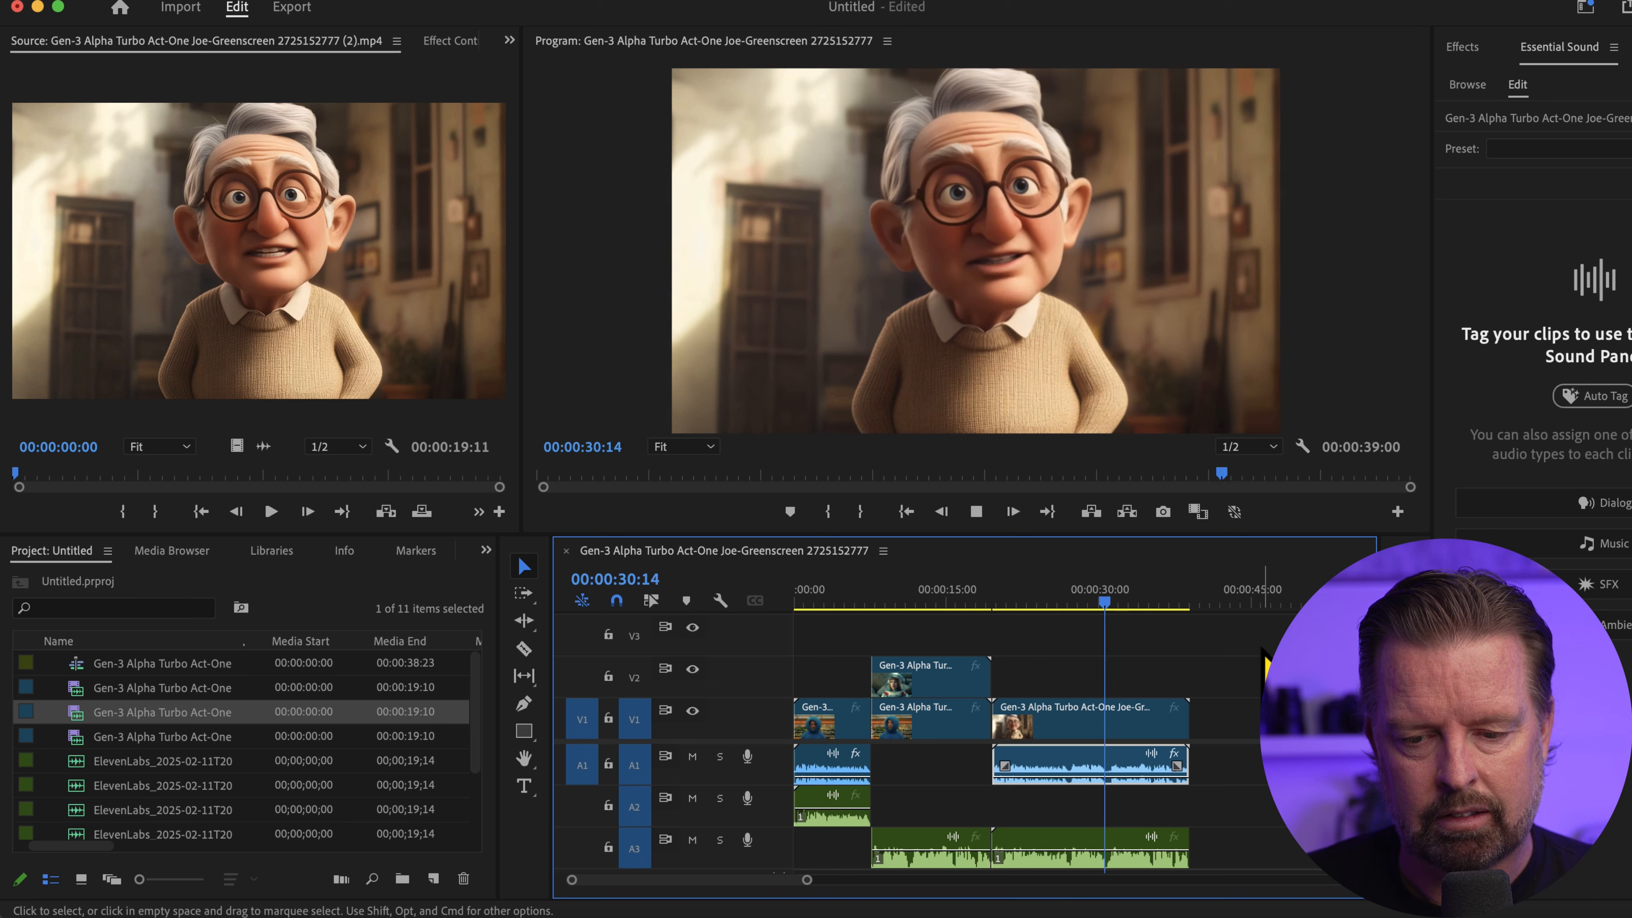
key(space)
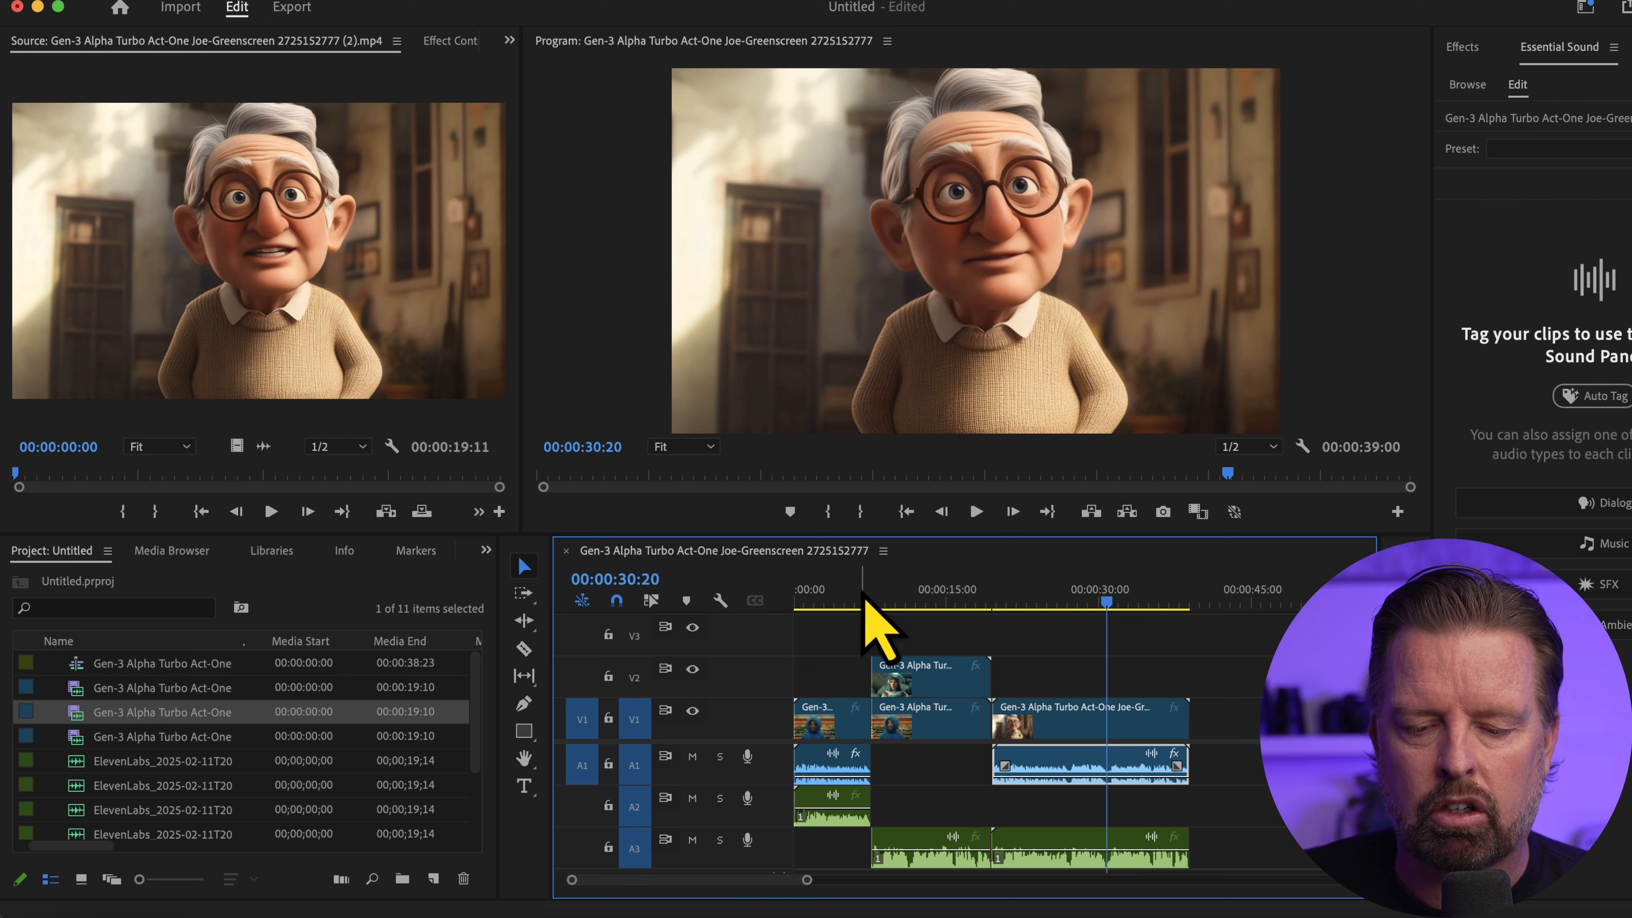
drag(860, 604, 1041, 608)
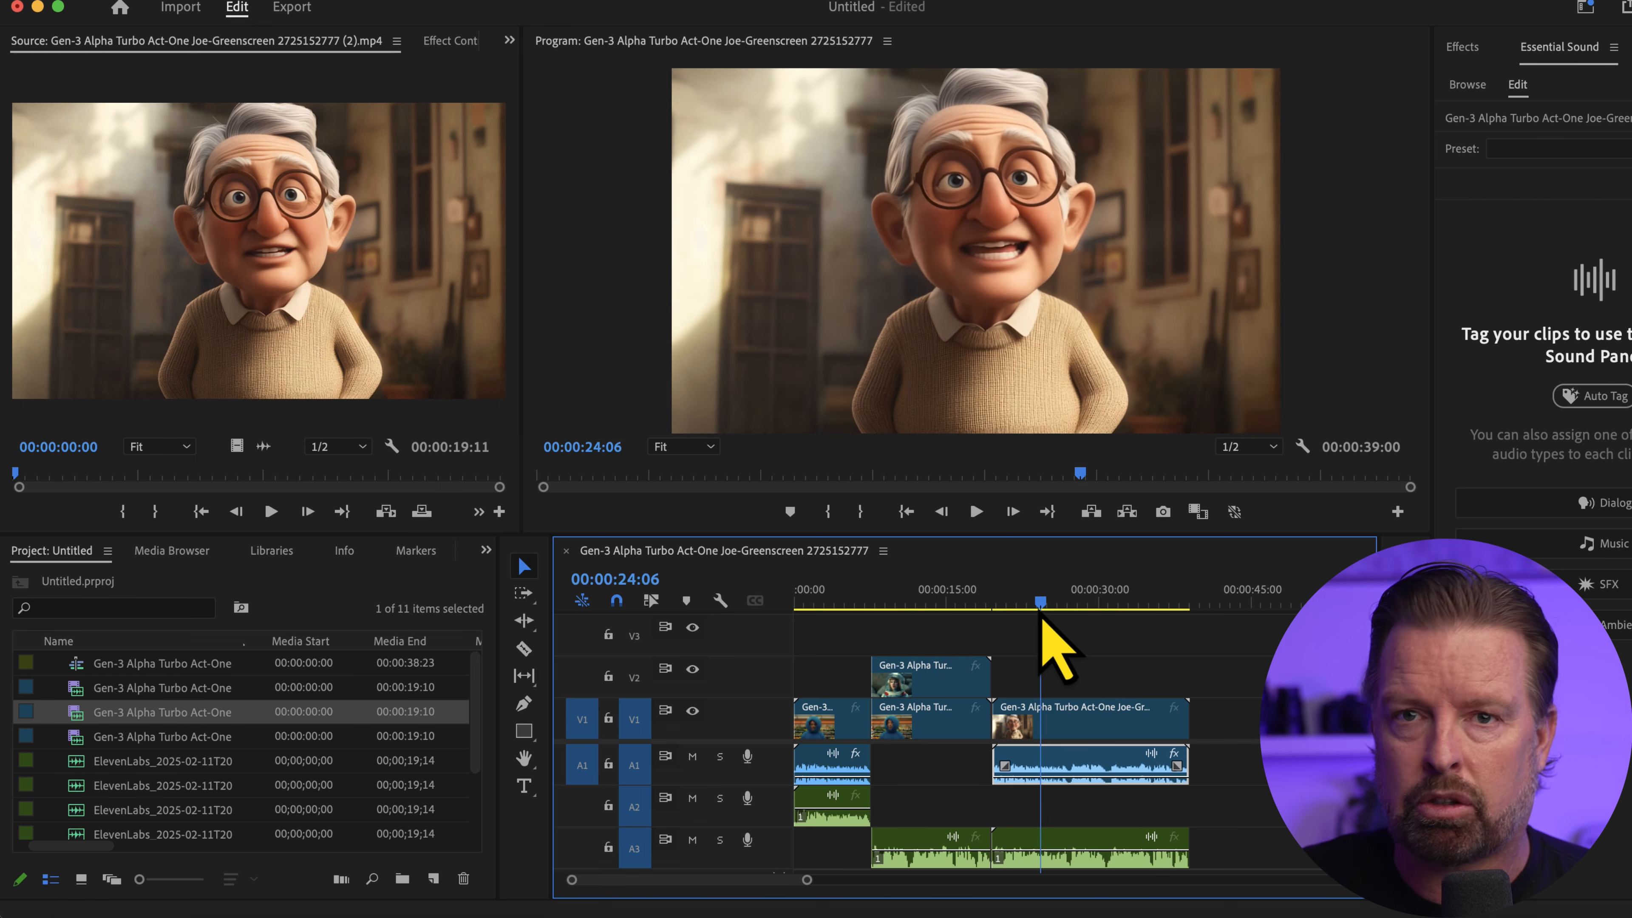